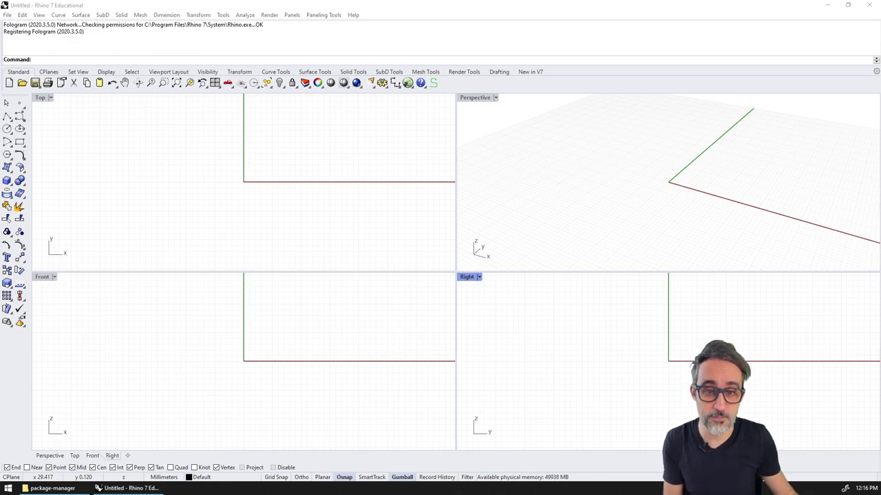
Open Rhino's Package Manager and search the online packages for "param"
left_click(543, 227)
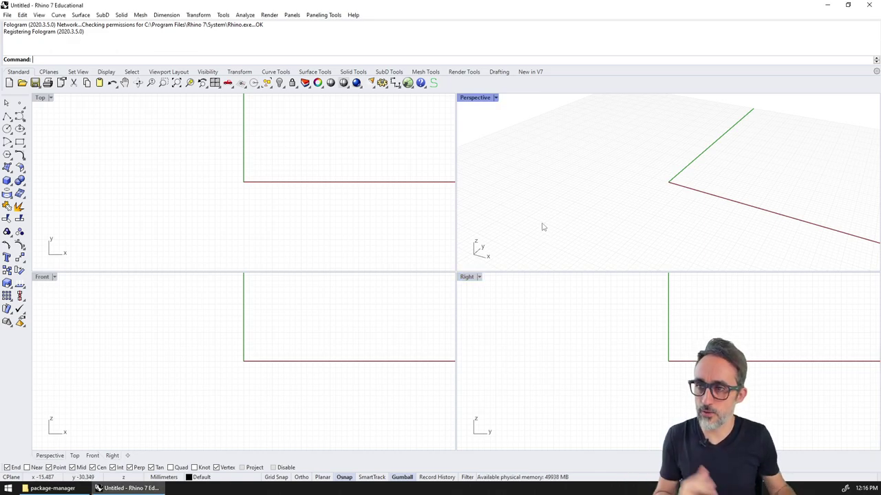
type("packagemanager")
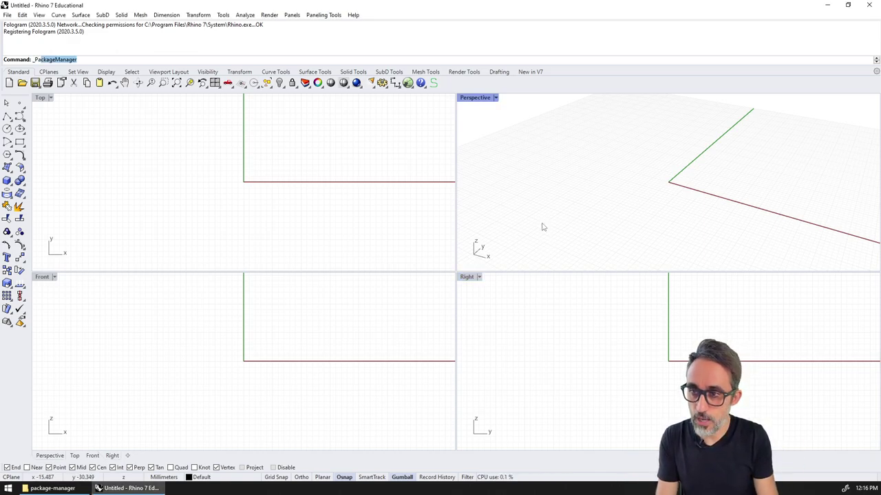
key("Return")
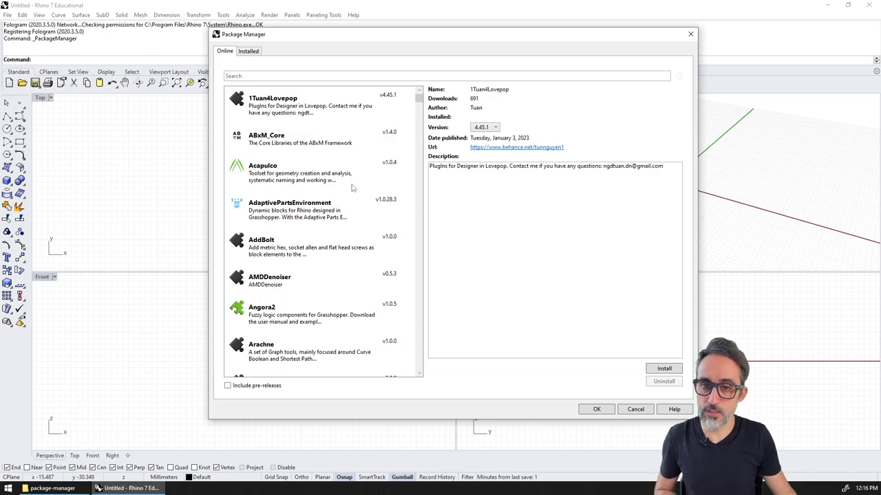
left_click(311, 77)
type("param")
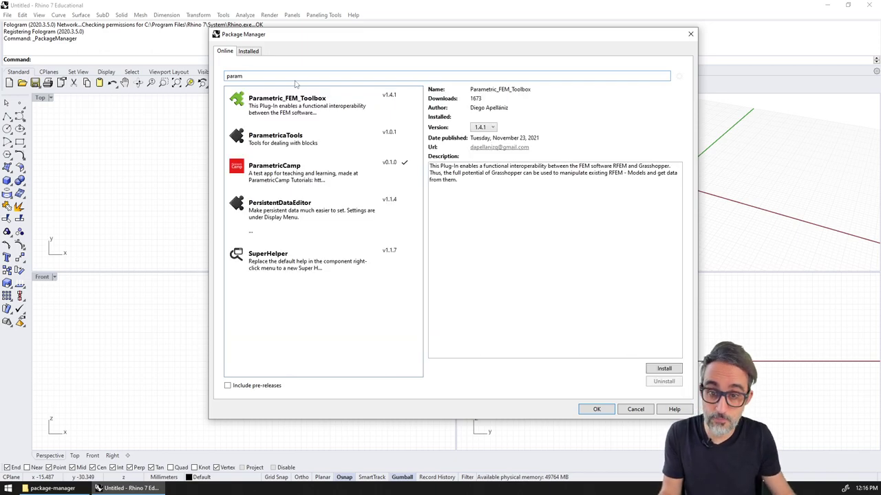
Examine the ParametricCamp package's details and the versions it offers
left_click(287, 167)
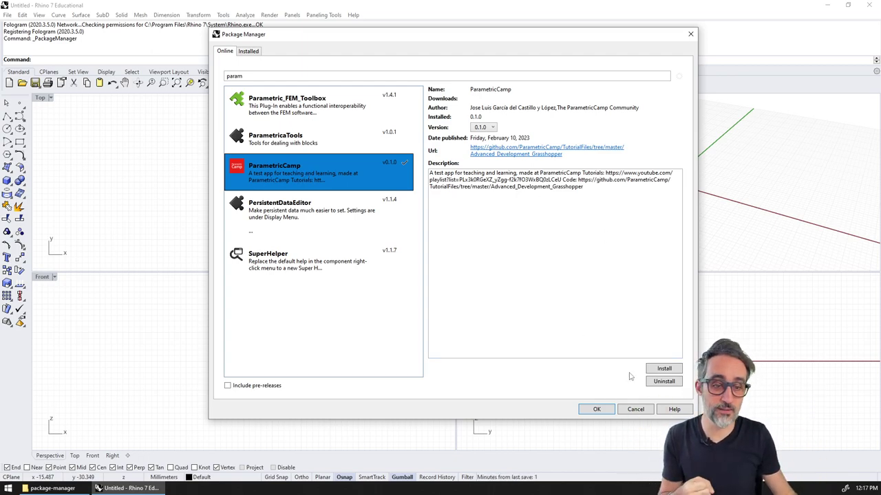
left_click(492, 128)
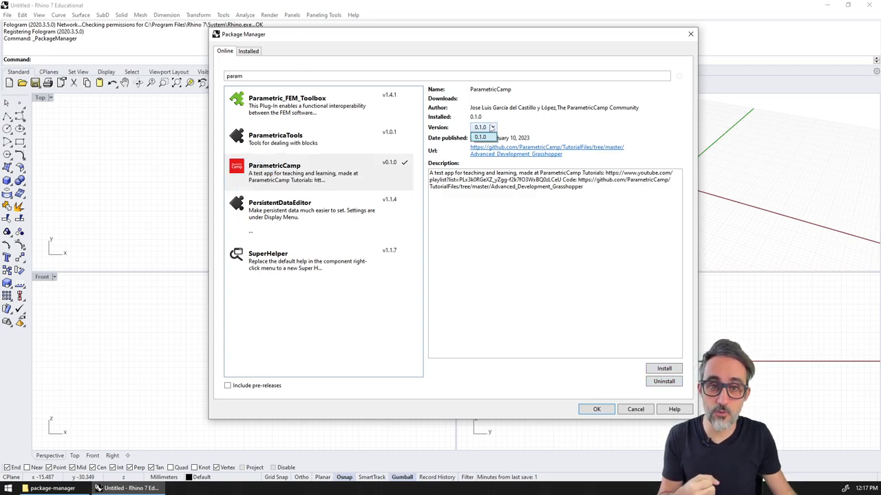
left_click(498, 248)
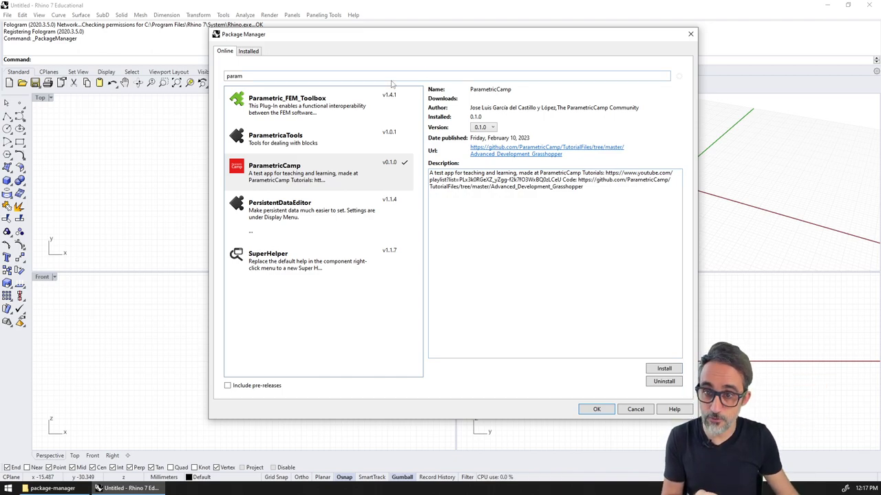
mouse_move(395, 39)
left_mouse_down()
mouse_move(405, 55)
mouse_move(401, 48)
left_mouse_up()
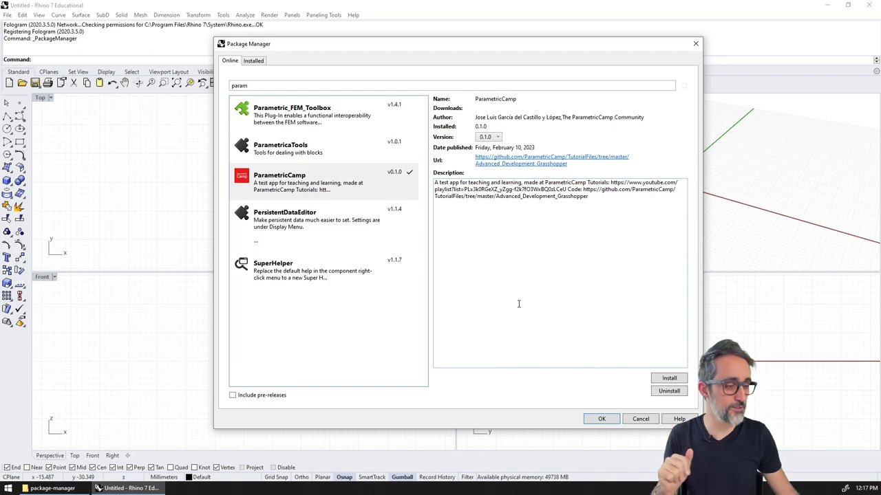
left_click_drag(505, 43, 500, 71)
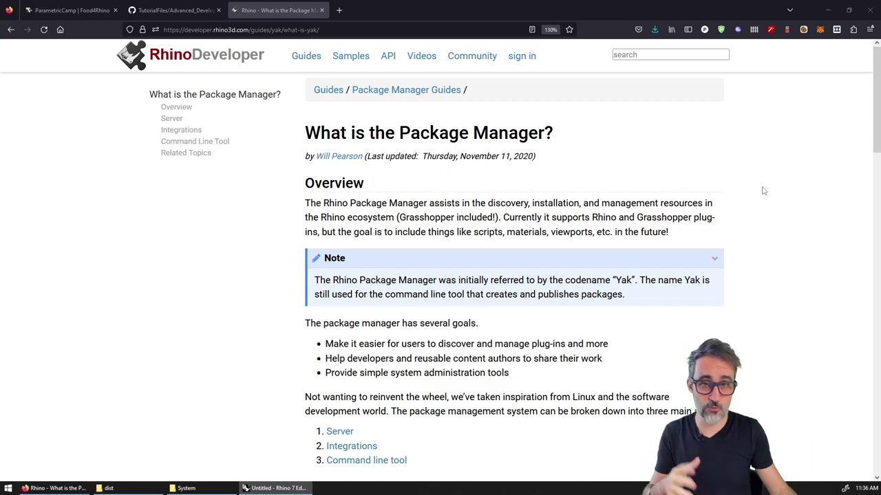
Switch to Rhino, open the Package Manager and search the online packages for "pane"
left_click(276, 488)
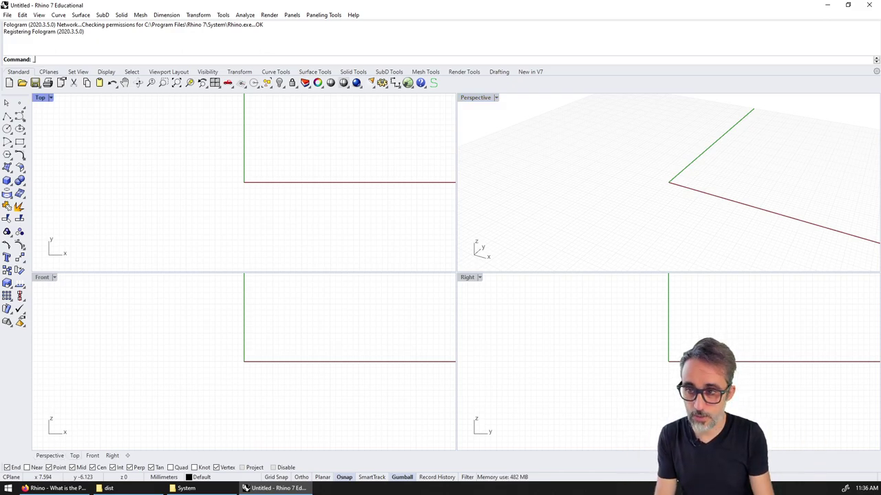
type("_Packa")
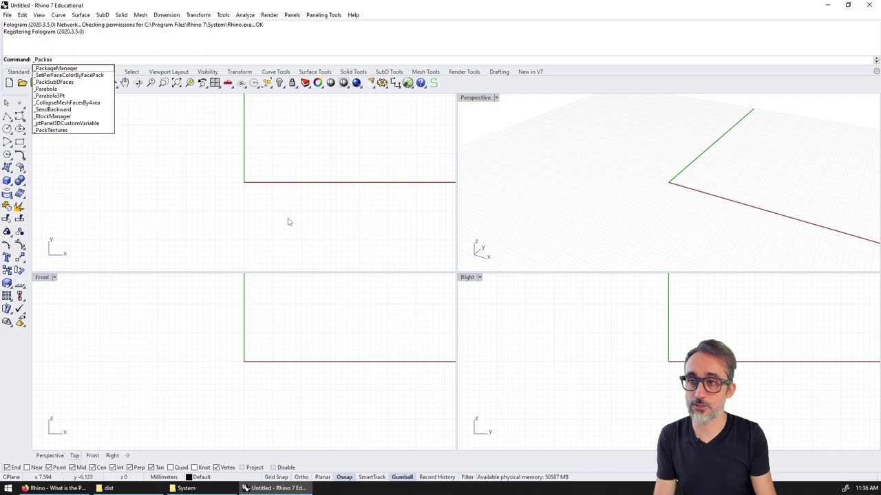
key("Return")
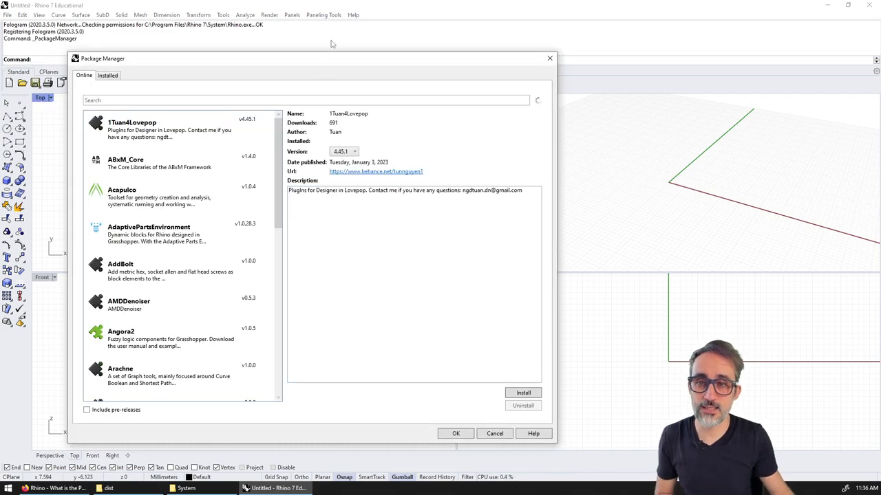
left_click_drag(357, 62, 498, 38)
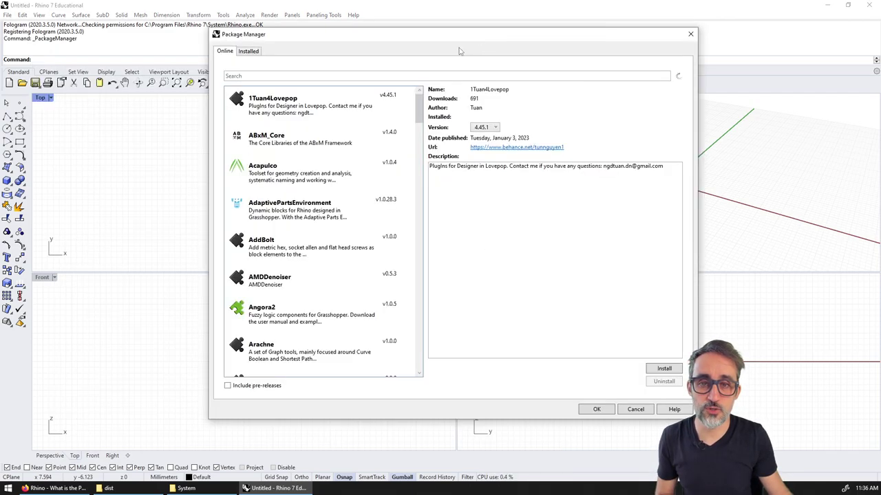
left_click(428, 77)
type("pane")
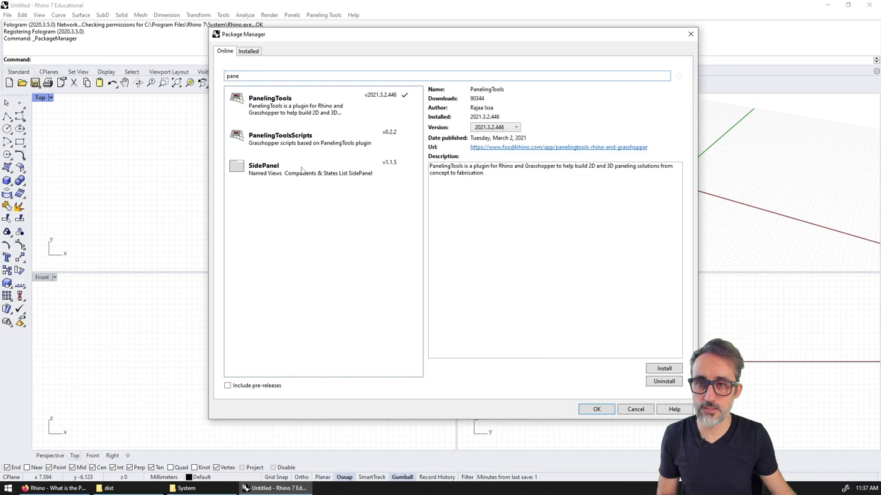
Review the unfiltered list of installed packages, including the machina and Parachute details, and return to the browser
left_click(253, 53)
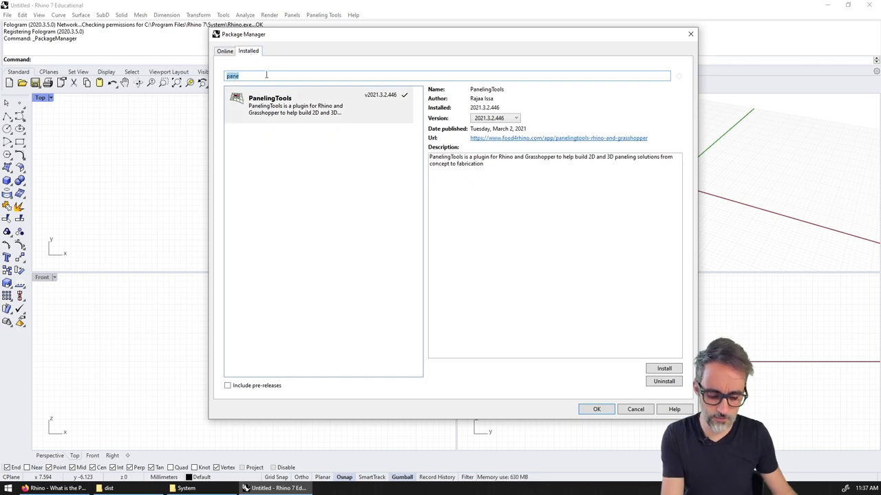
key("BackSpace")
left_click(493, 118)
left_click(343, 277)
left_click(347, 135)
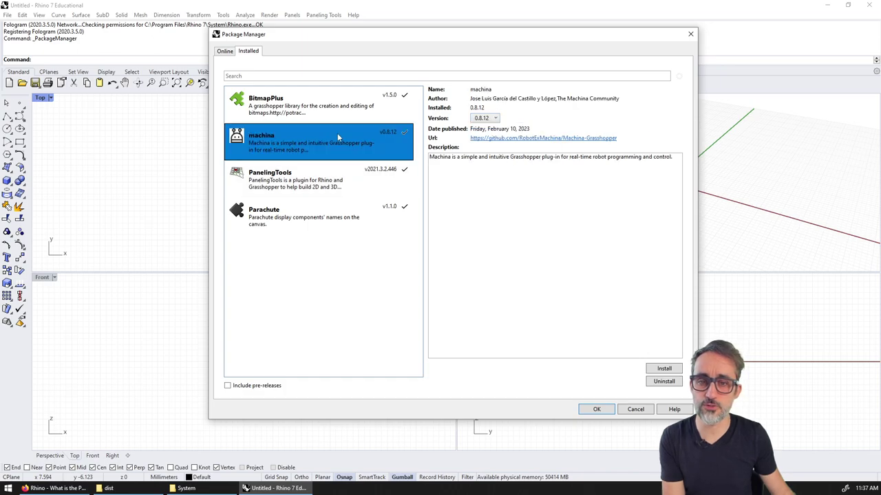
left_click(320, 232)
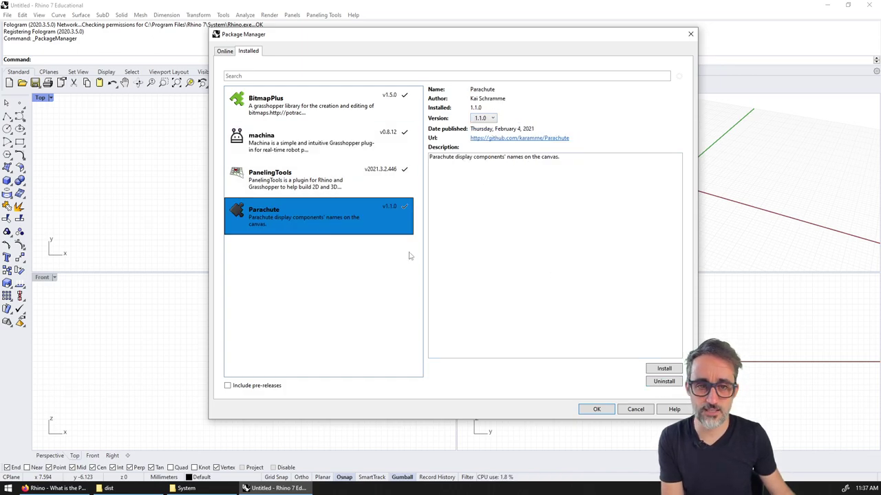
left_click(382, 285)
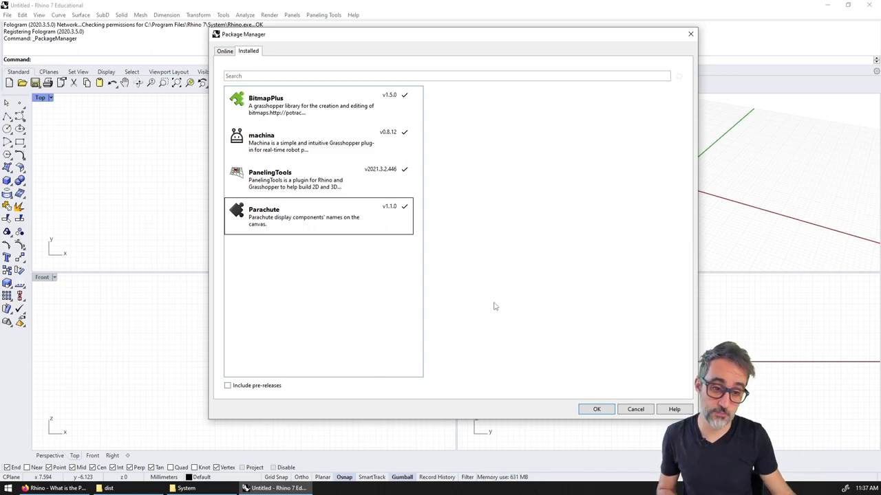
left_click(633, 410)
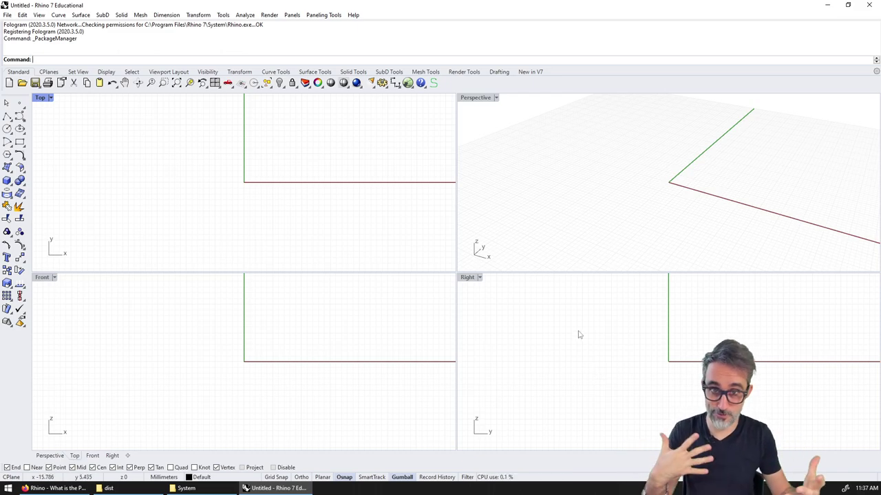
left_click(827, 5)
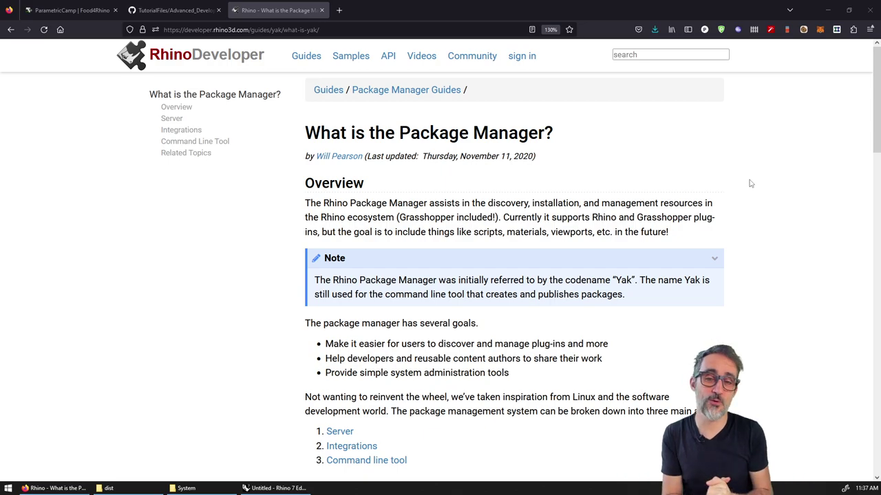
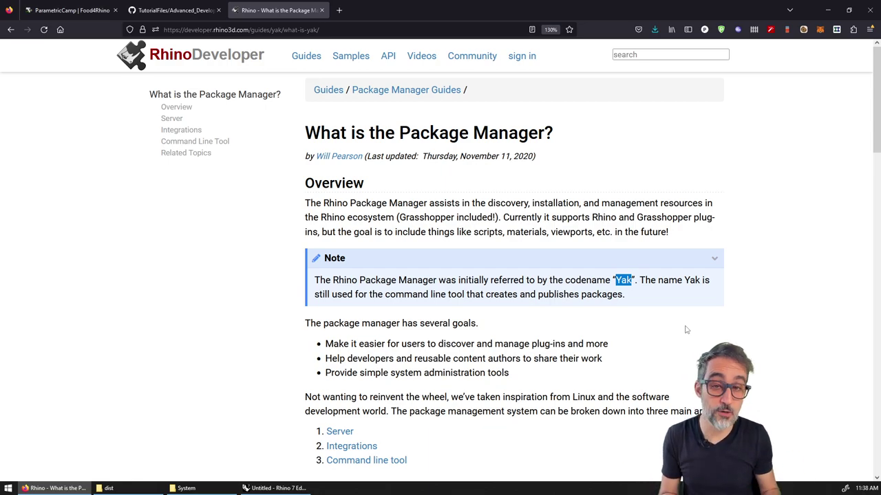
Open an administrator Command Prompt in the Rhino 7 System folder and dock it to one half of the screen
left_click(187, 488)
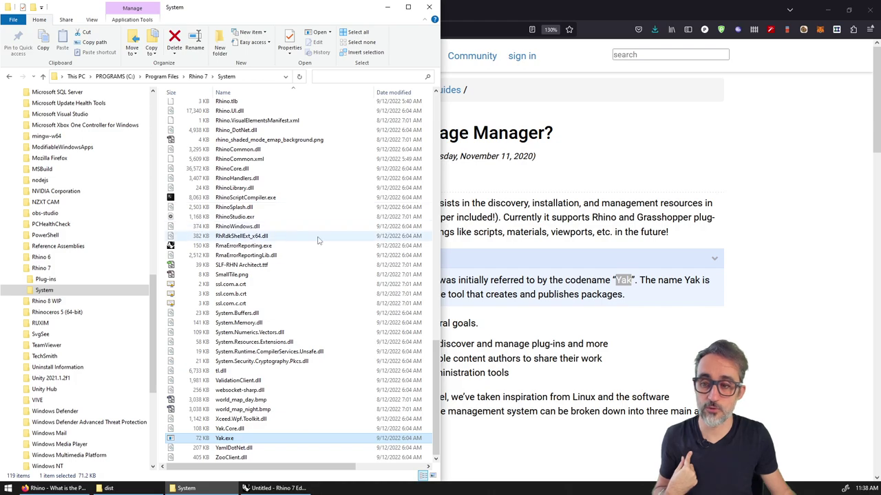
right_click(355, 253)
mouse_move(458, 378)
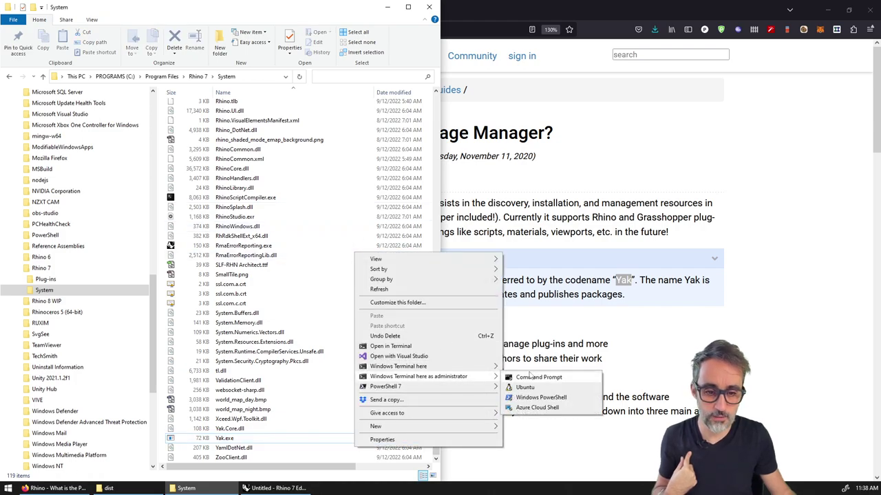
left_click(535, 378)
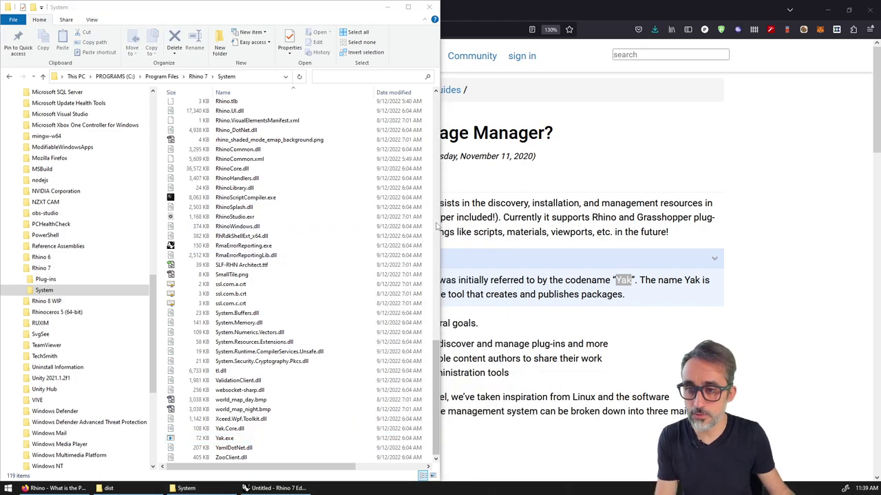
key("super+Left")
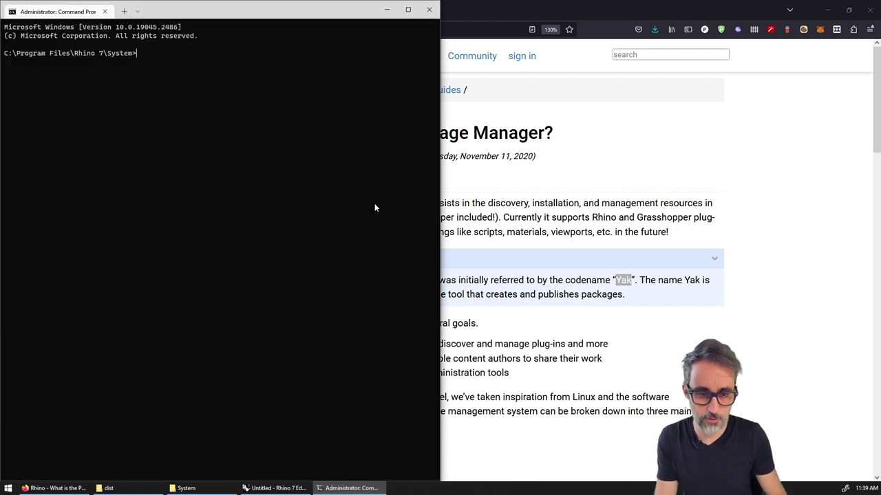
Run yak.exe and yak help in the terminal, with the text enlarged for reading
key("Escape")
type("yak.exe")
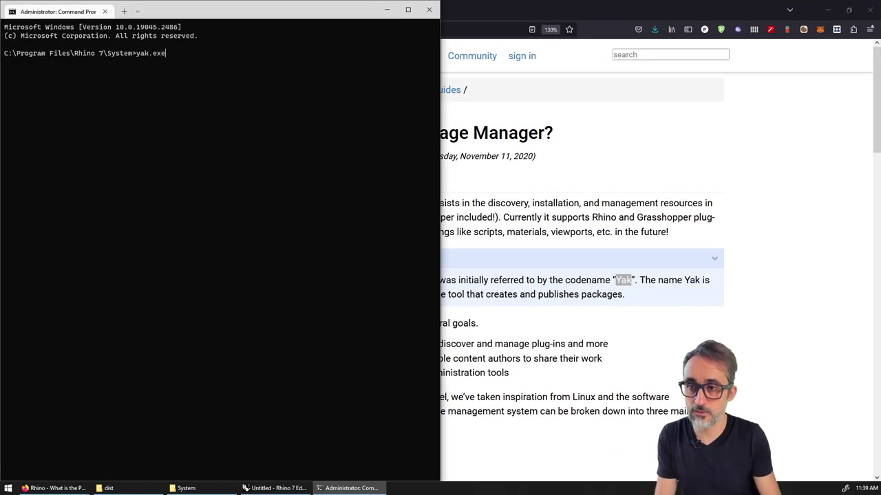
key("Return")
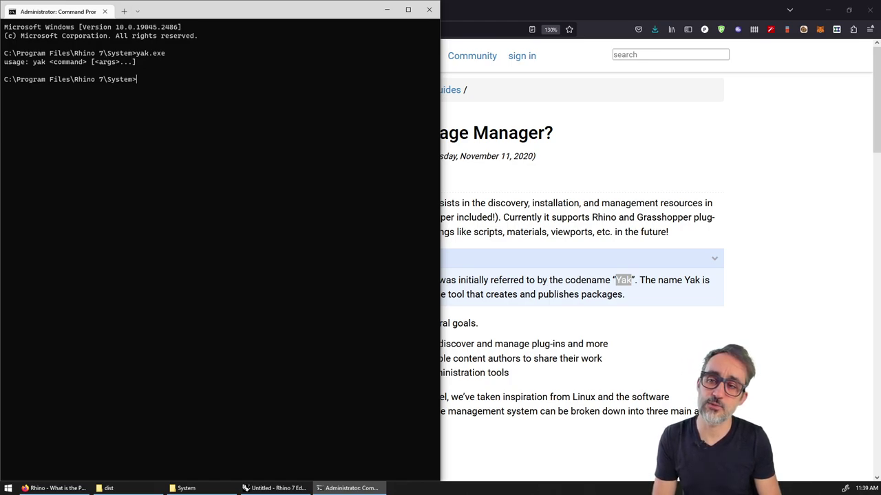
type("yak help")
scroll(218, 244, "up", 4, "ctrl")
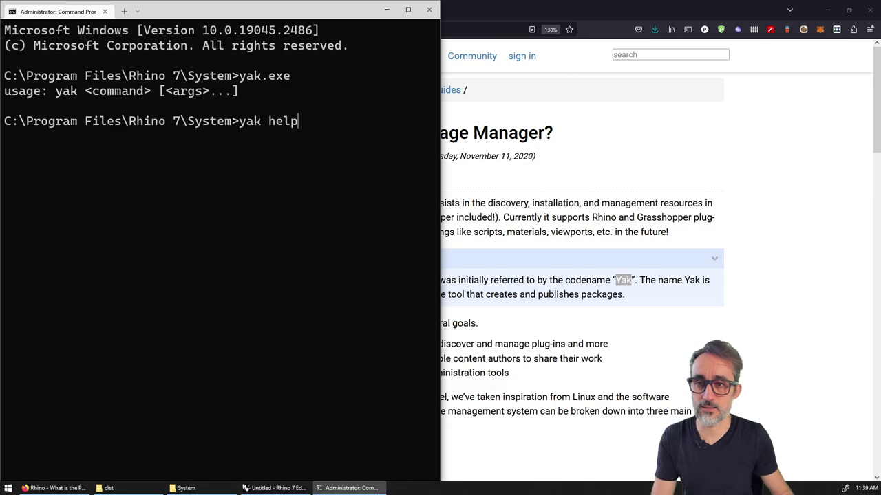
key("Return")
scroll(314, 252, "down", 1, "ctrl")
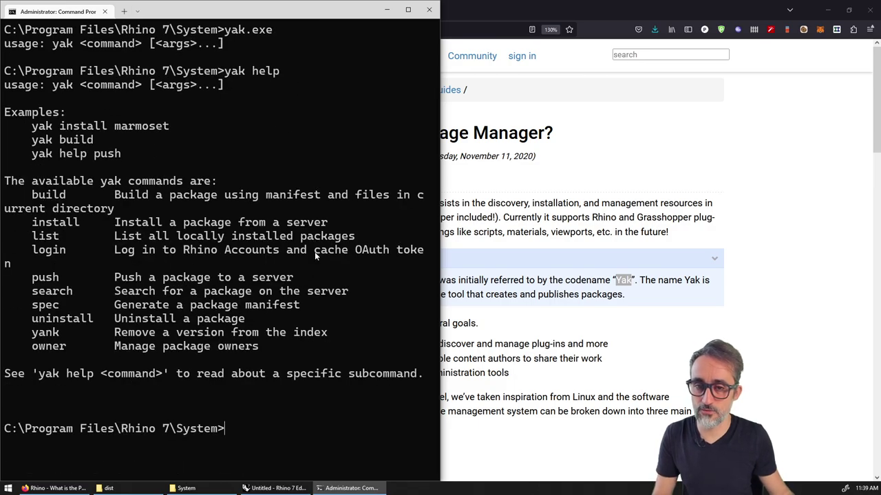
scroll(315, 251, "down", 1, "ctrl")
Examine the usage examples and the list of available commands in the yak help output
left_click_drag(55, 124, 155, 124)
right_click(57, 138)
left_click_drag(56, 137, 114, 150)
left_click_drag(31, 189, 254, 330)
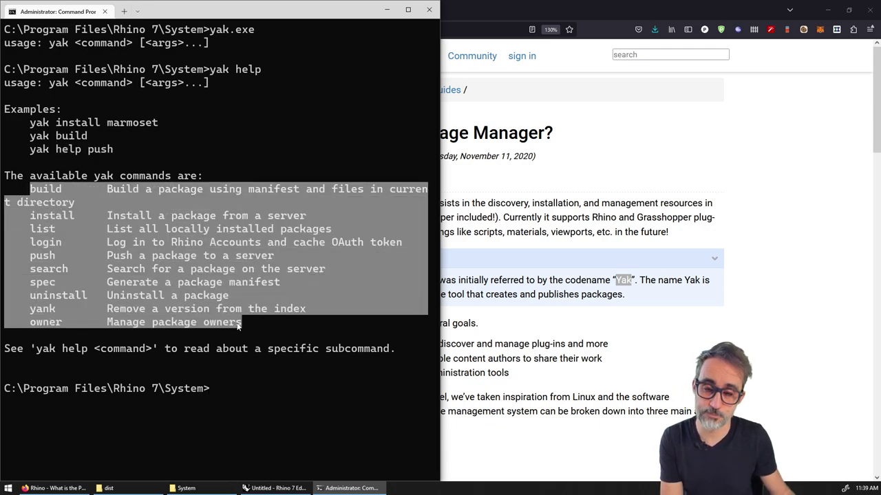
Switch to the browser, read the "What is the Package Manager?" guide through Related Topics, and bring up "The Anatomy of a Package"
key("alt+Tab")
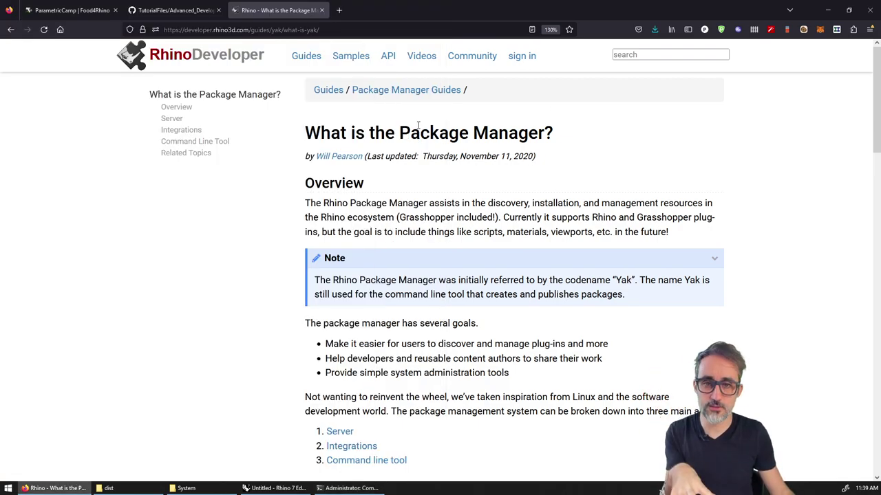
left_click_drag(296, 133, 553, 136)
left_click(571, 146)
scroll(559, 147, "down", 4)
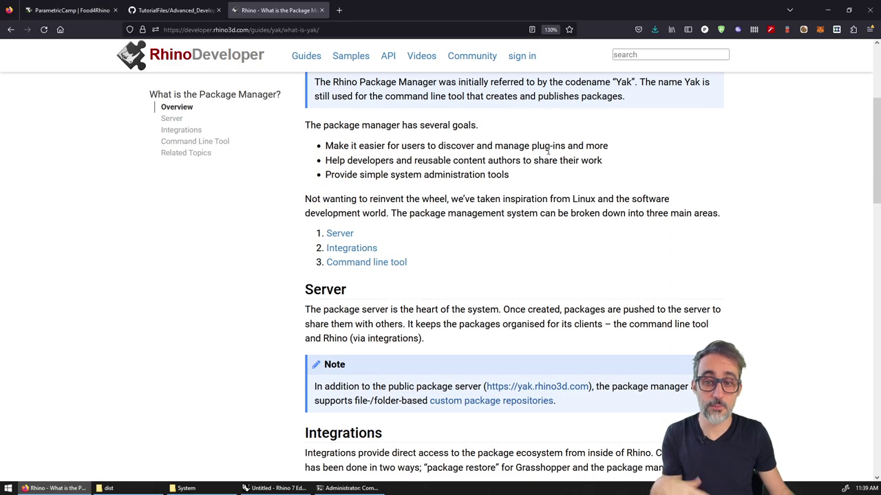
scroll(550, 175, "up", 4)
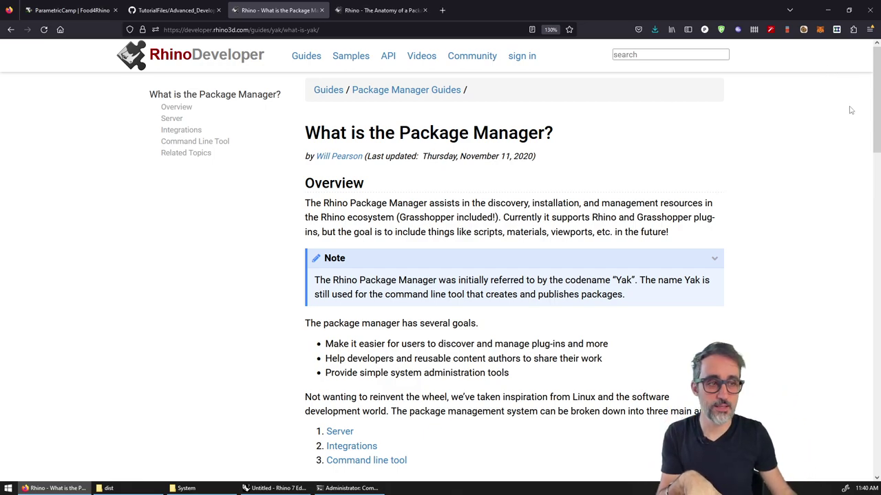
left_click_drag(877, 74, 877, 396)
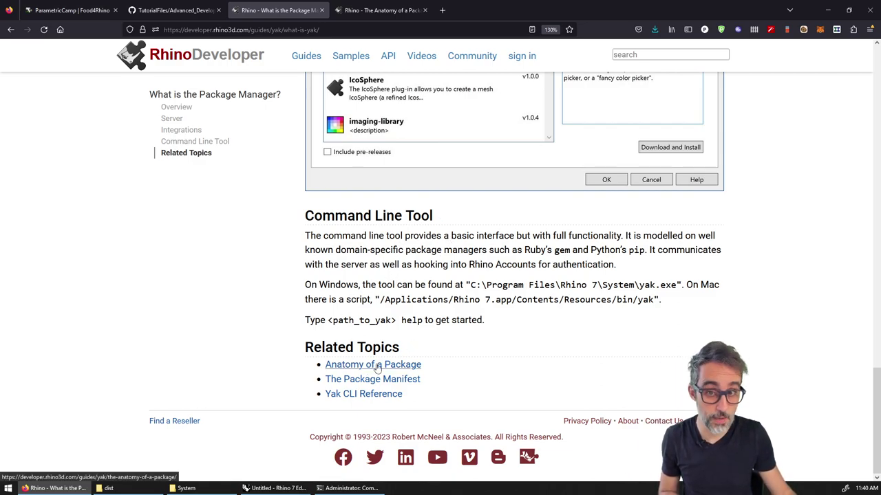
left_click(364, 14)
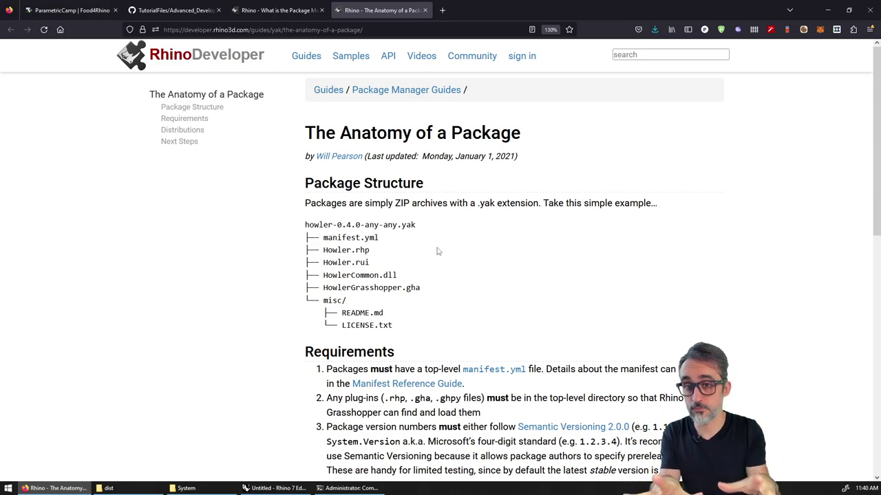
Examine the example package structure in the guide, including the plug-in files, the misc folder contents and manifest.yml
left_click_drag(404, 328, 303, 224)
left_click(472, 283)
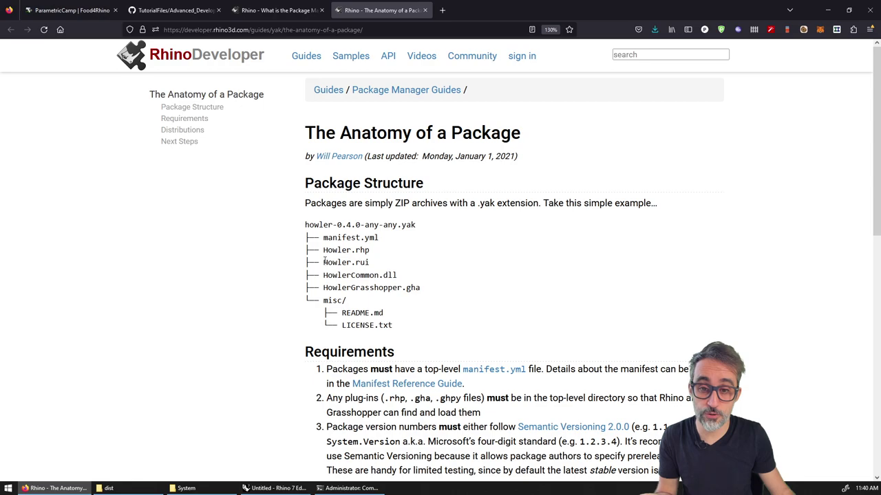
left_click_drag(423, 289, 334, 259)
double_click(392, 275)
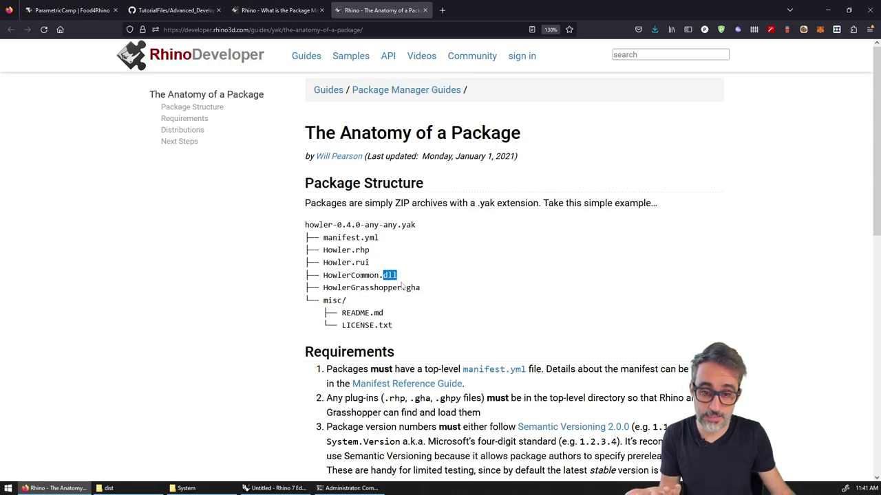
double_click(413, 288)
left_click(422, 292)
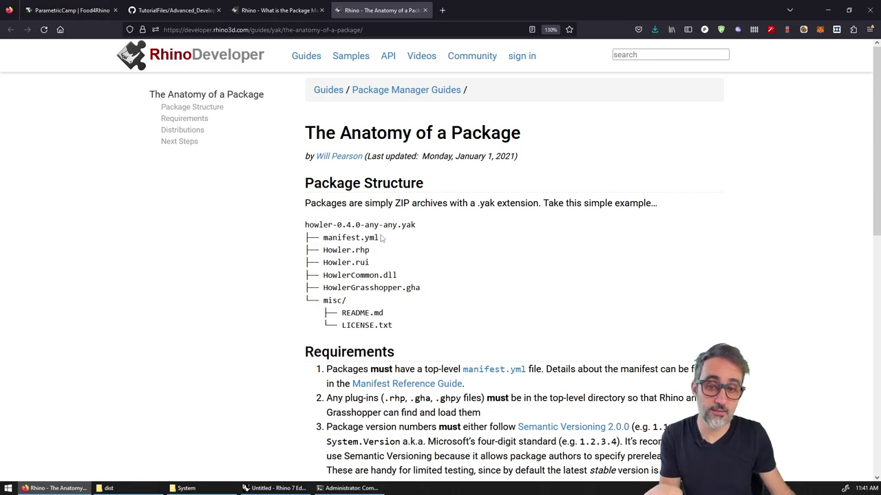
double_click(342, 300)
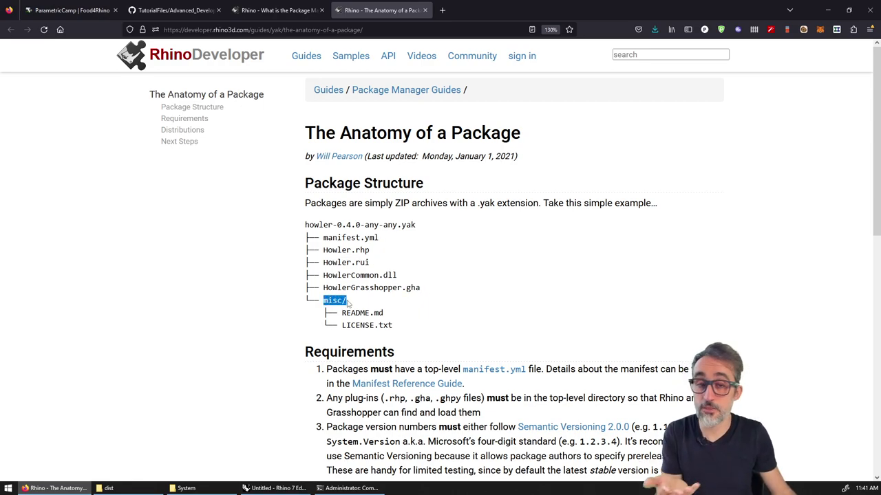
double_click(354, 313)
left_click(361, 324)
double_click(361, 325)
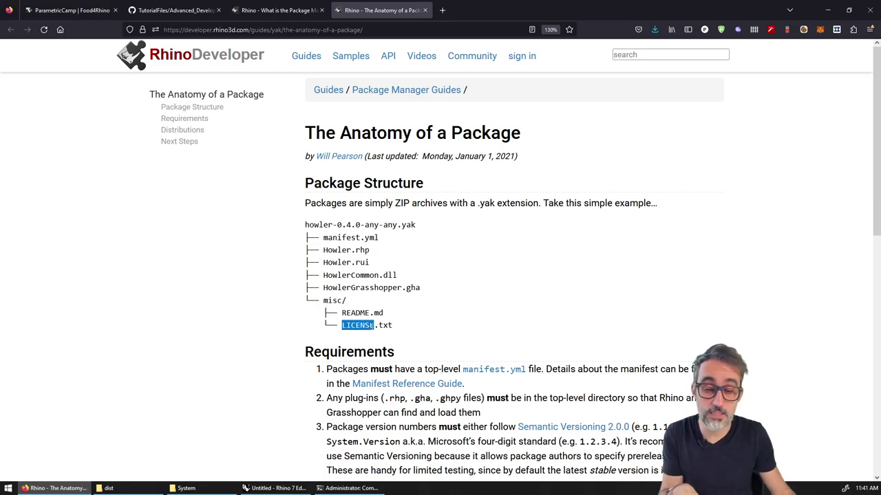
left_click_drag(382, 238, 322, 237)
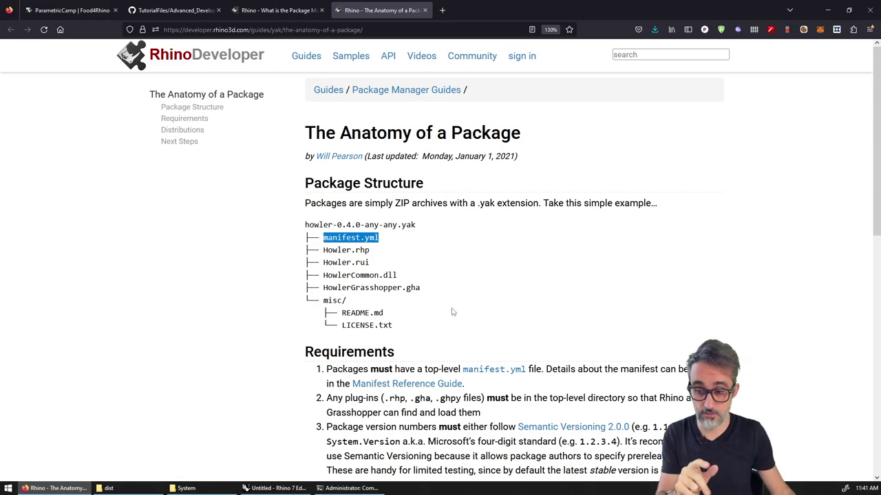
Arrange the dist folder and the package anatomy guide side by side, with the web page zoomed to 110%
left_click(132, 493)
left_click(660, 252)
key("super+Right")
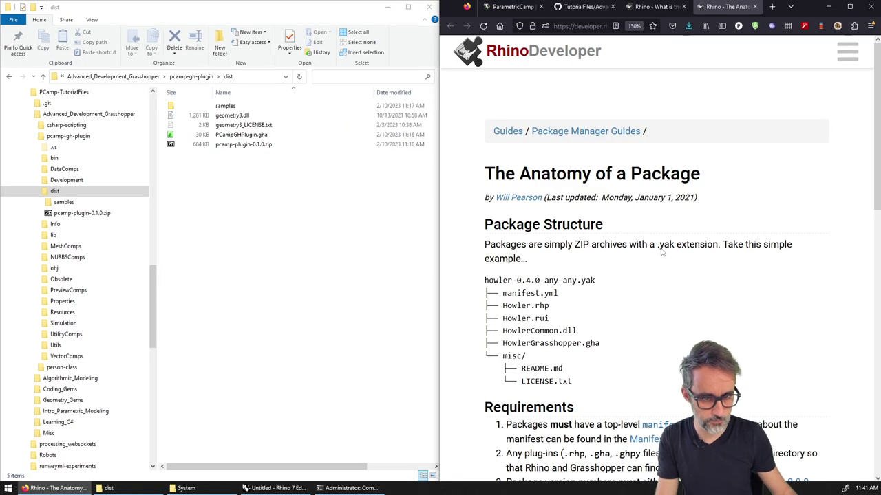
key("ctrl+minus")
key("ctrl+minus")
Create a folder named food4rhino inside the dist folder
left_click(330, 192)
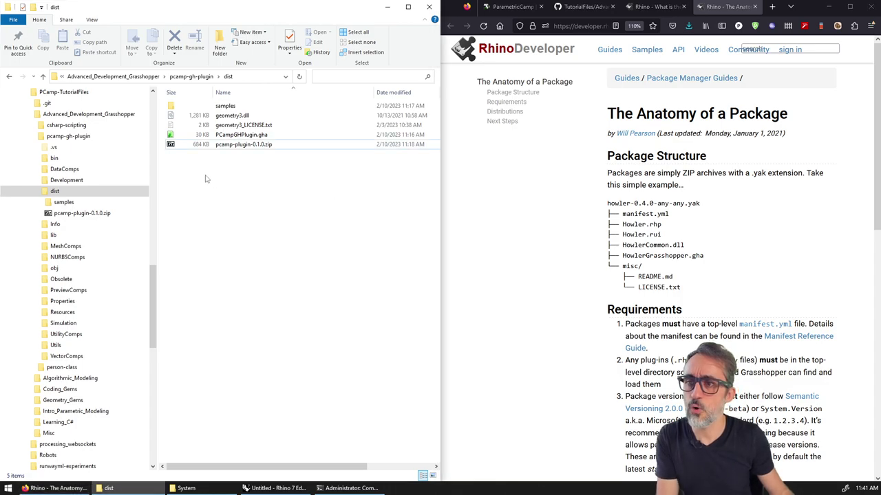
right_click(226, 182)
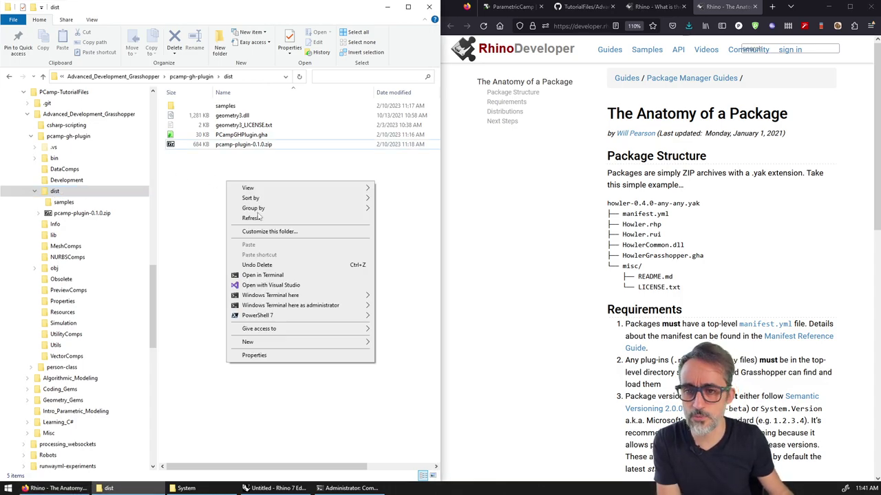
mouse_move(330, 344)
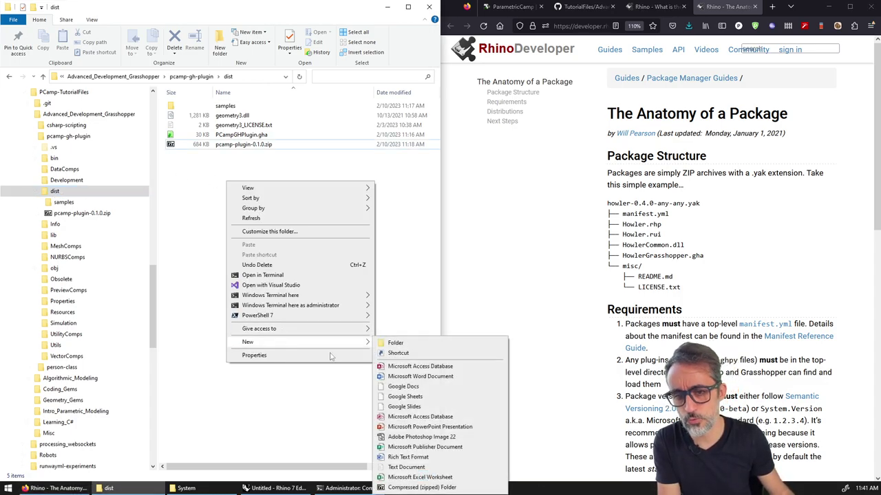
left_click(396, 344)
type("food4rhino")
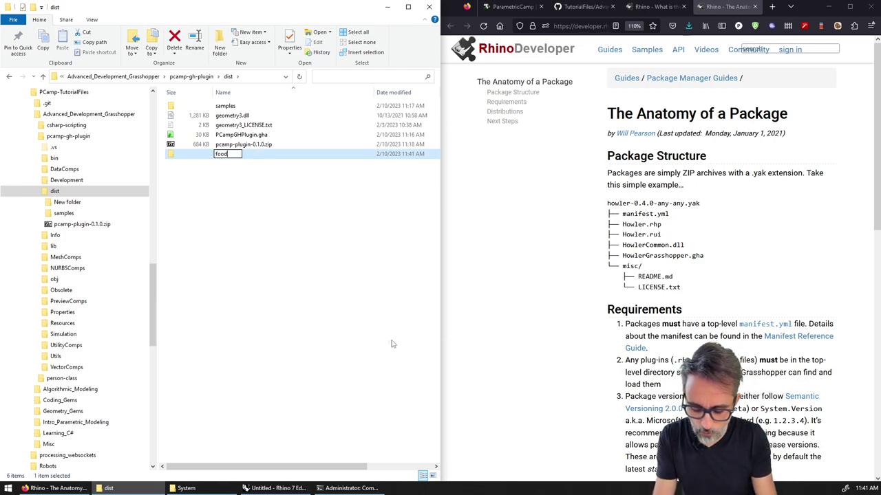
key("Return")
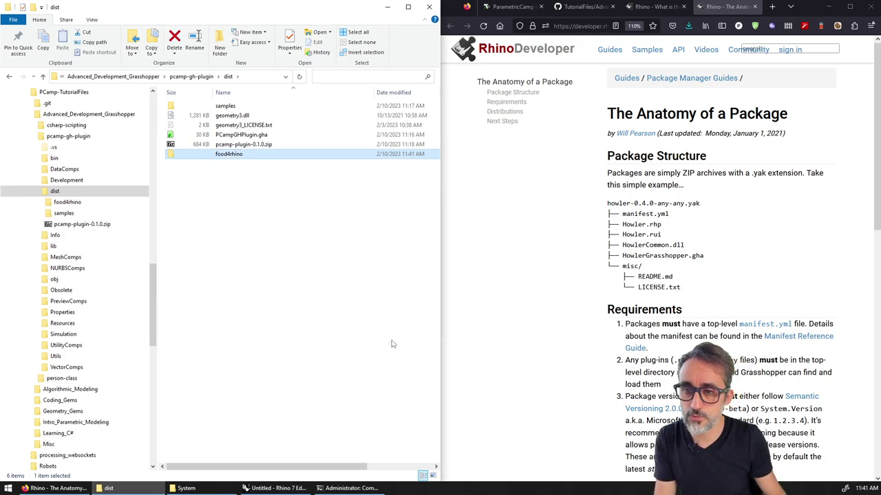
Create another folder named package-manager inside the dist folder
left_click(232, 206)
right_click(227, 199)
mouse_move(313, 357)
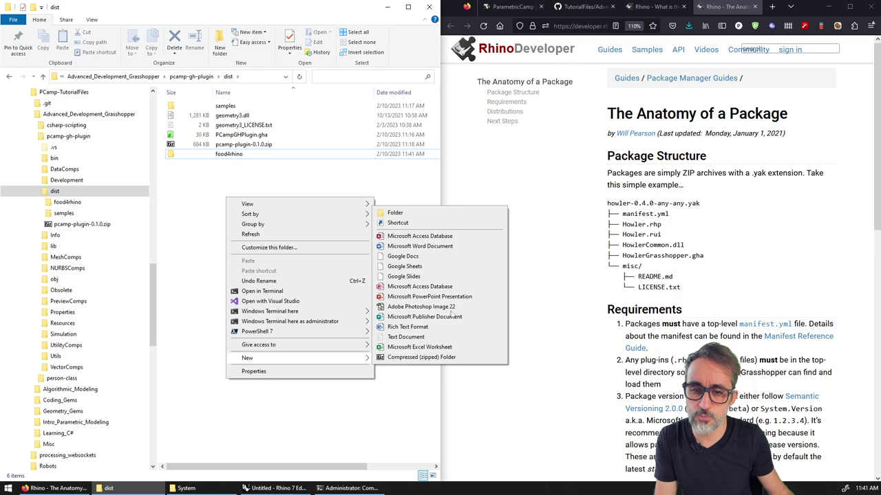
left_click(437, 215)
type("package-manager")
key("Return")
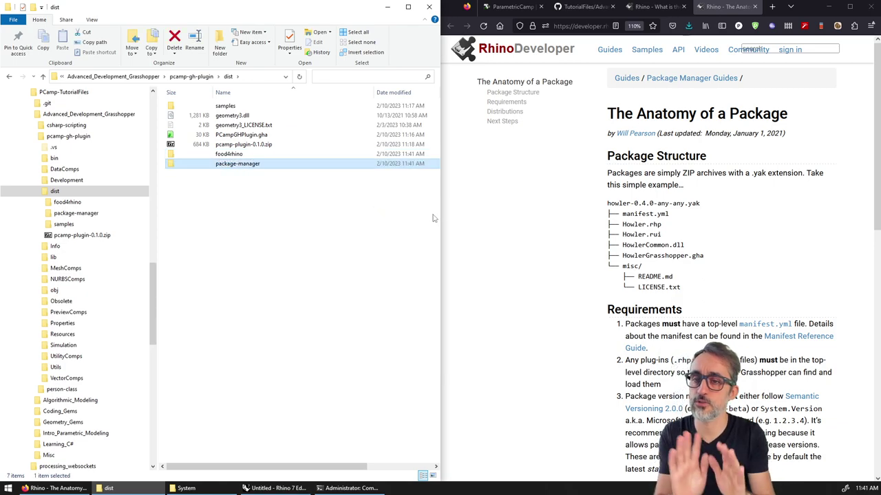
Move the samples folder, geometry3.dll, geometry3_LICENSE.txt, PCampGHPlugin.gha and pcamp-plugin-0.1.0.zip from dist into the food4rhino folder
left_click(233, 145)
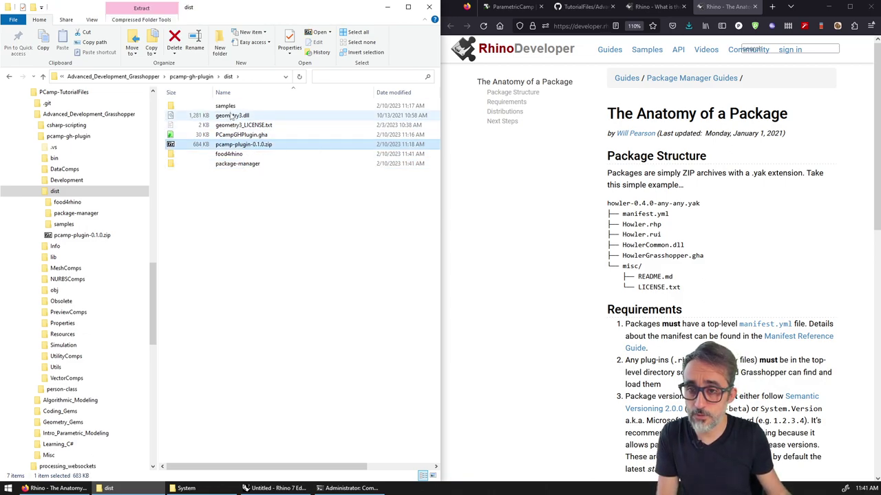
left_click(230, 108, "shift")
double_click(233, 154)
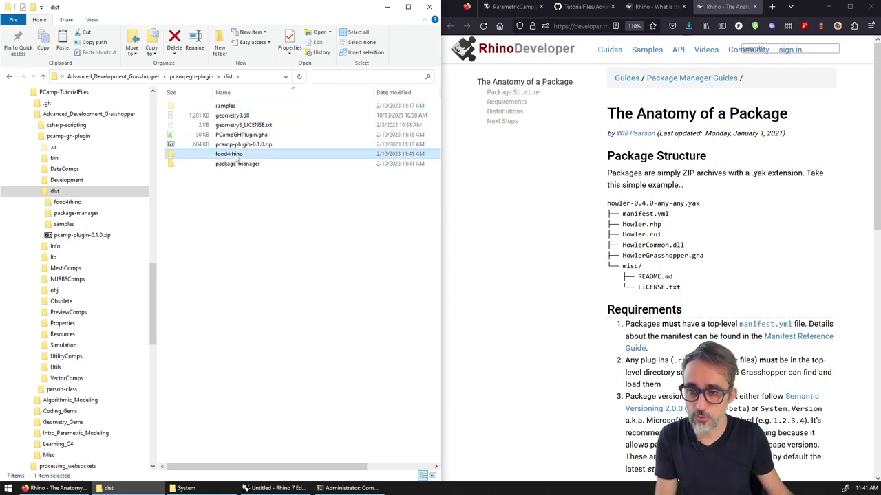
key("ctrl+v")
left_click(233, 170)
Copy the samples folder, geometry3.dll, geometry3_LICENSE.txt and PCampGHPlugin.gha from food4rhino into the package-manager folder
left_click(240, 135)
left_click(225, 106, "shift")
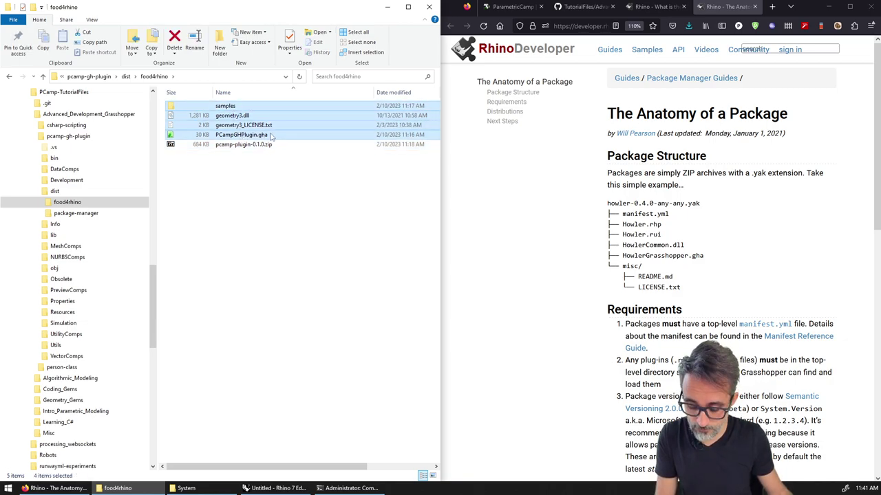
key("ctrl+c")
left_click(104, 213)
key("ctrl+v")
left_click(241, 201)
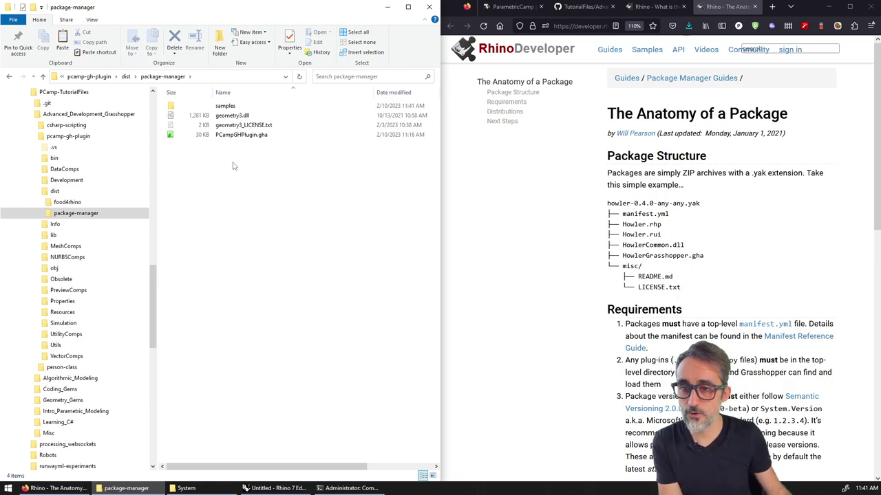
Following the guide's package structure, create an empty text file in the package-manager folder and name it manifest.yml, accepting the extension change
left_click_drag(680, 286, 638, 275)
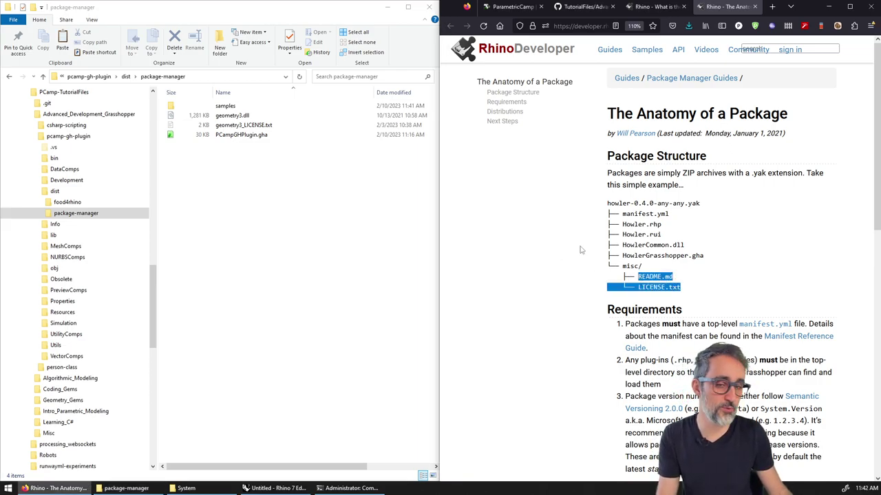
left_click(346, 215)
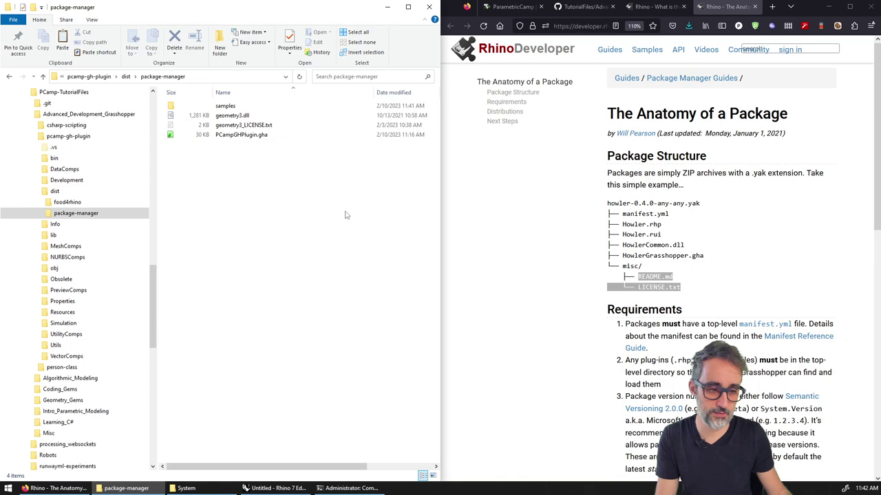
left_click_drag(683, 214, 622, 216)
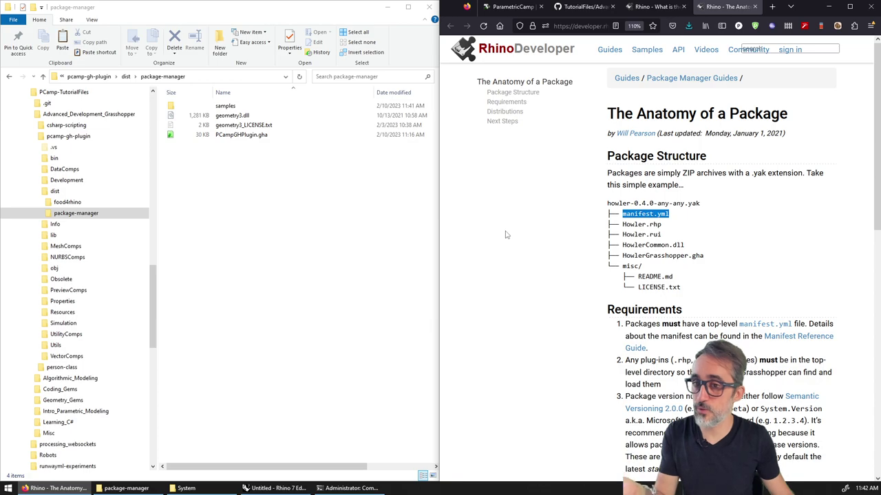
left_click(229, 167)
right_click(228, 167)
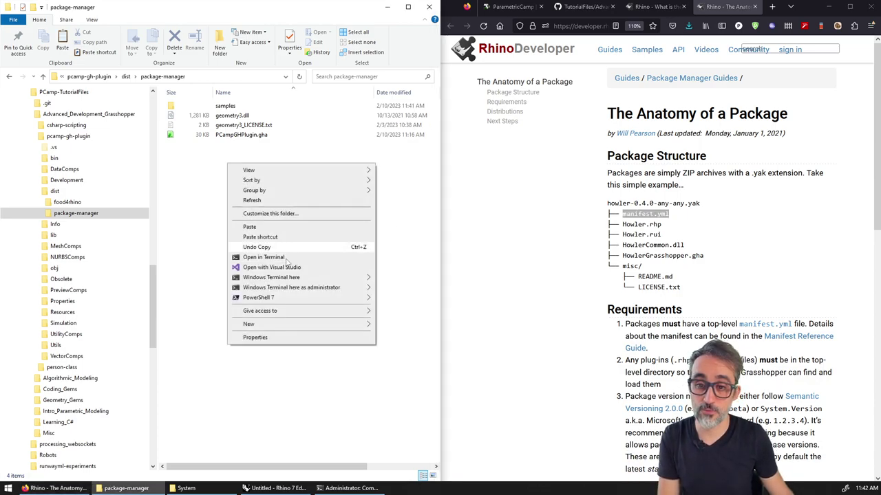
mouse_move(330, 324)
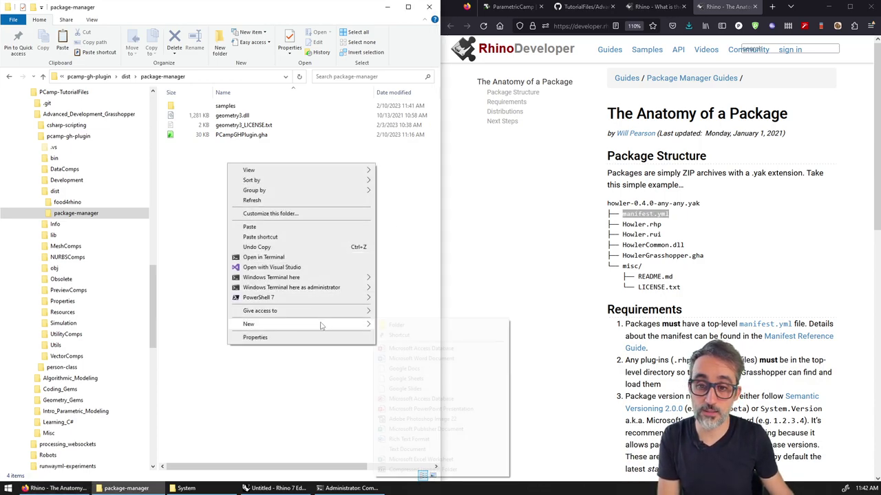
left_click(407, 449)
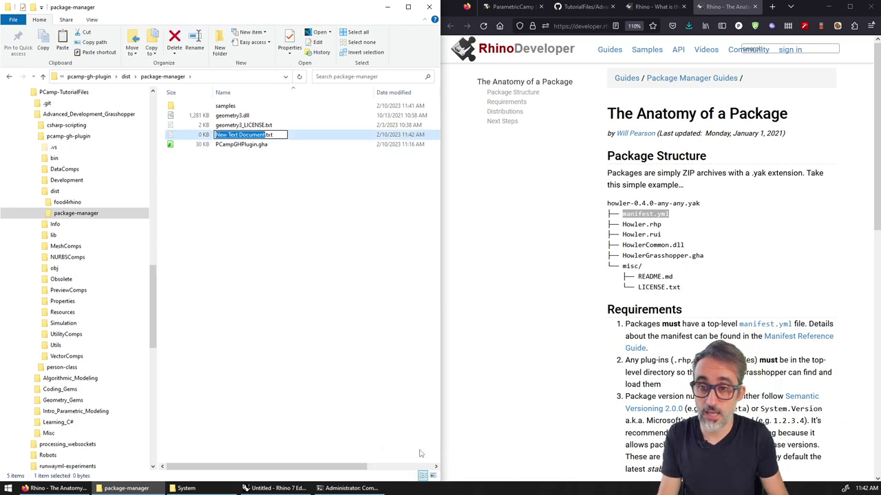
key("BackSpace")
key("BackSpace")
key("BackSpace")
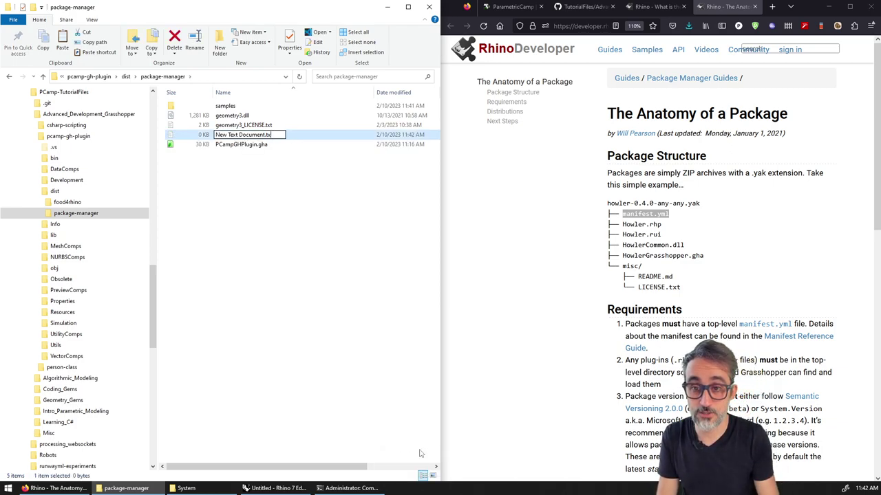
key("ctrl+shift+Left")
key("ctrl+shift+Left")
key("ctrl+shift+Left")
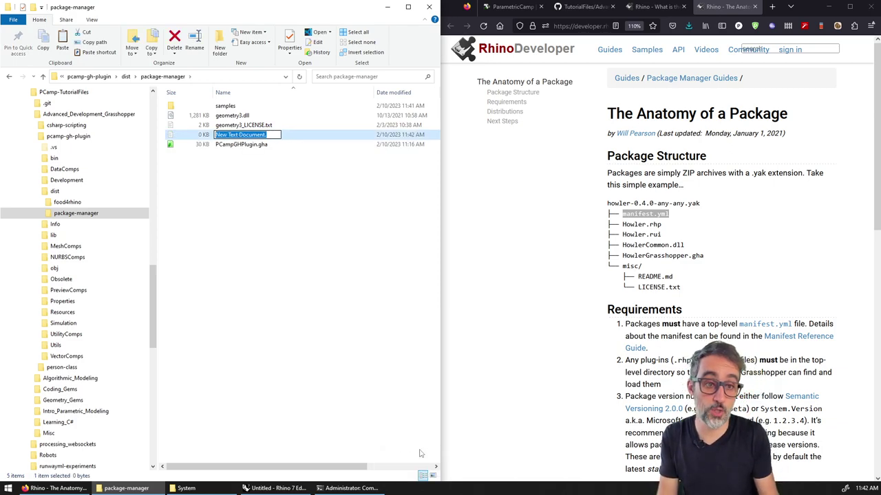
type("mani")
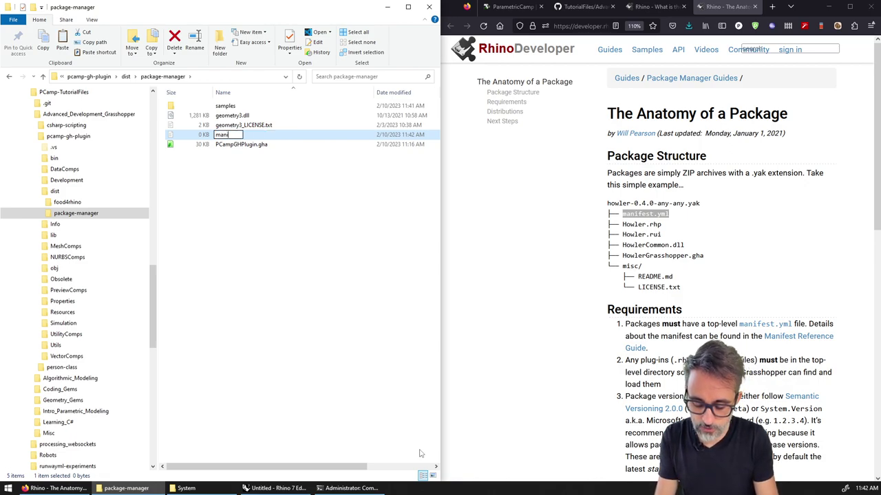
type("fest.yml")
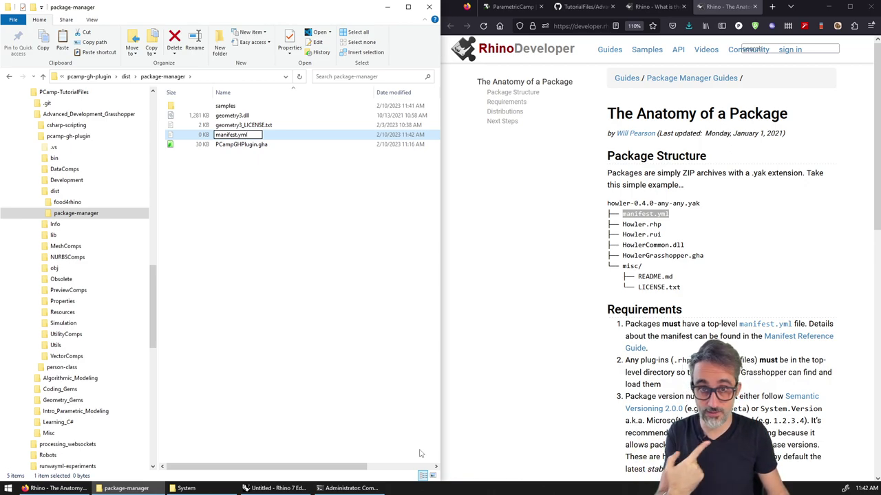
key("Return")
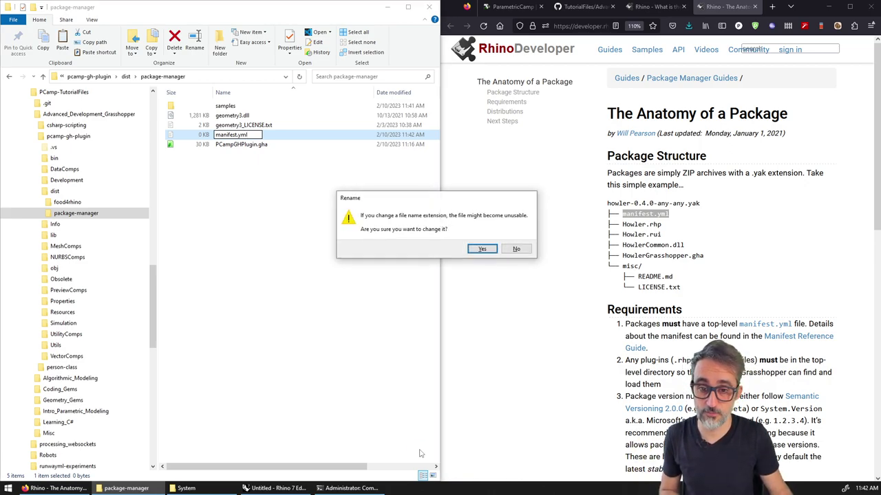
key("Return")
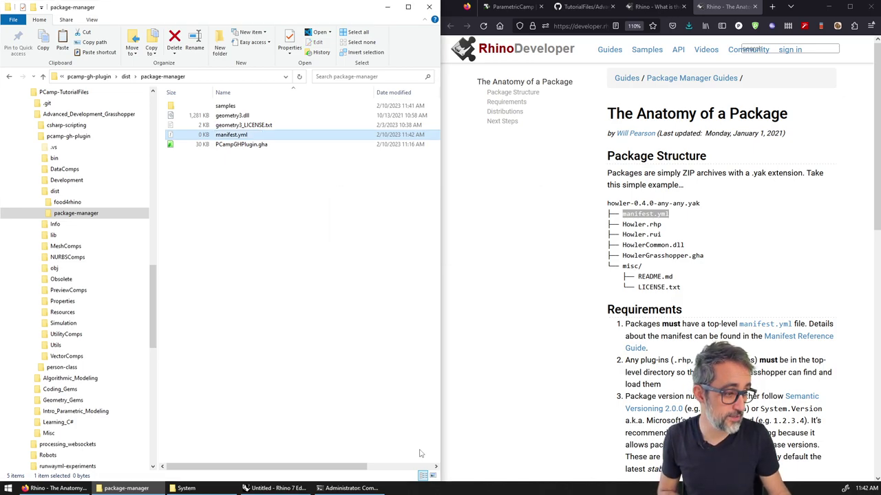
Open manifest.yml in Visual Studio Code, close the output panel, and dock the editor beside the guide with enlarged text
key("alt+Tab")
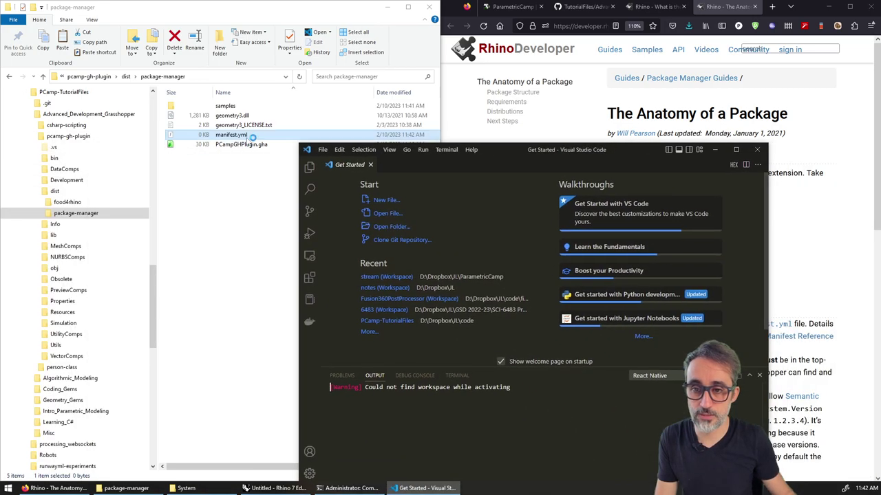
left_click_drag(248, 135, 491, 235)
left_click(759, 376)
left_click_drag(640, 149, 623, 122)
key("super+Left")
left_click(623, 123)
left_click(197, 204)
scroll(196, 205, "up", 3, "ctrl")
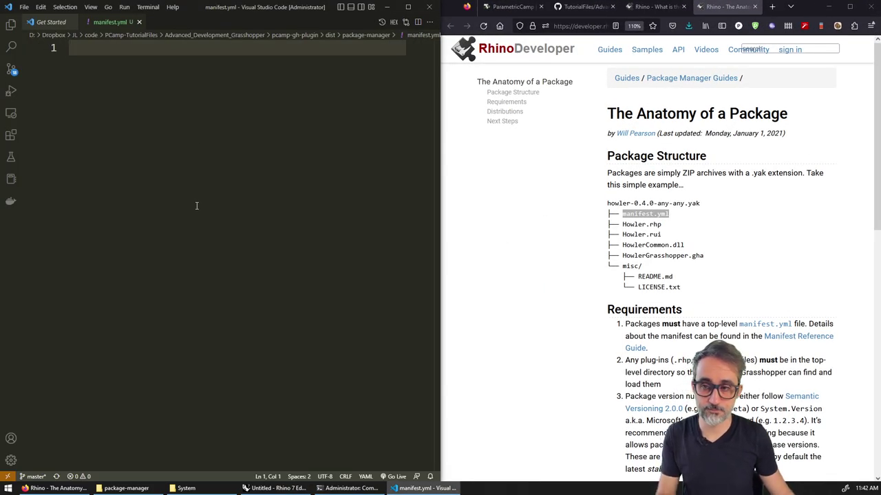
scroll(209, 193, "down", 1, "ctrl")
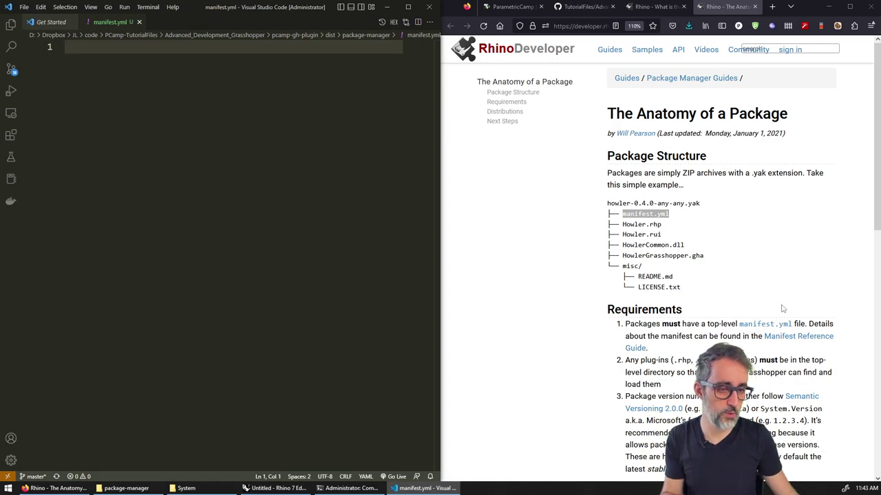
Try to open the manifest.yml link in the package guide's requirements in a separate browser tab, and close that tab
scroll(781, 320, "down", 3)
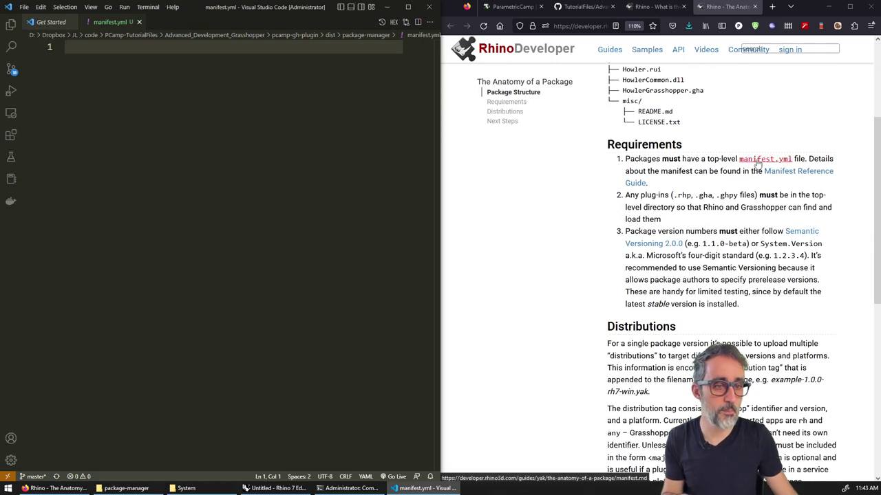
middle_click(769, 161)
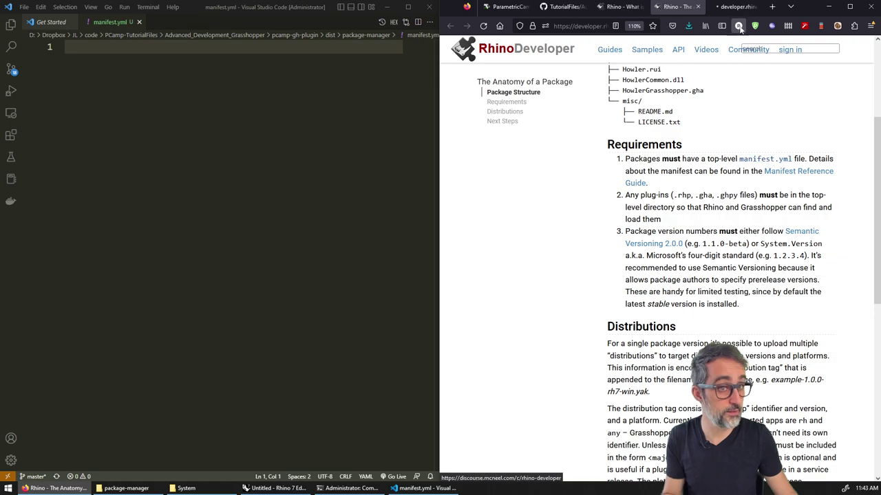
left_click(735, 6)
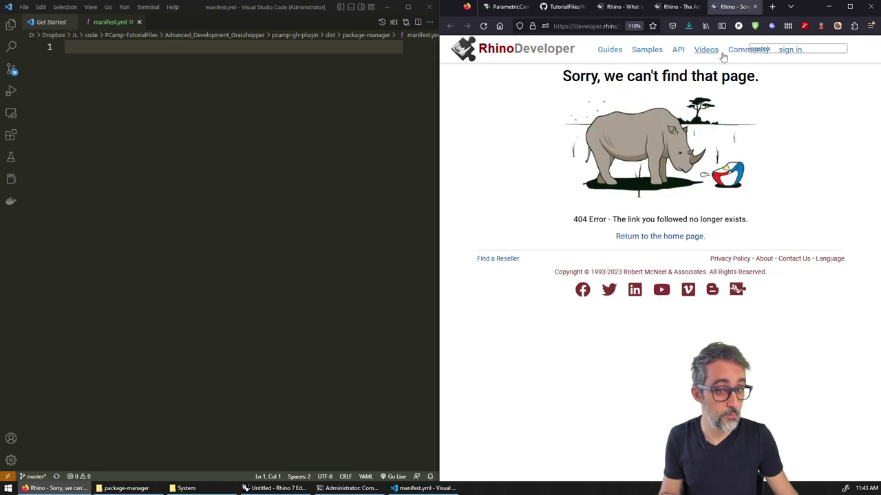
left_click(754, 6)
Open The Package Manifest guide from the related topics of the "What is the Package Manager?" page
scroll(756, 161, "up", 1)
scroll(829, 140, "down", 1)
left_click(640, 7)
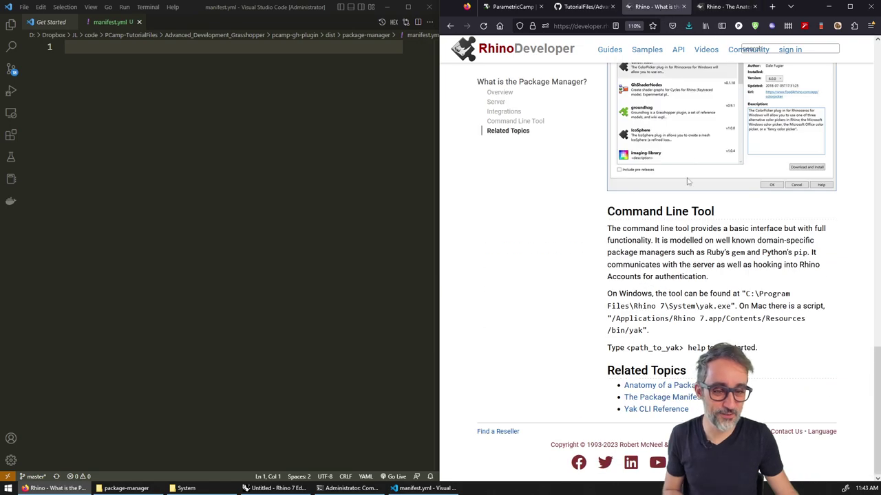
left_click(679, 403)
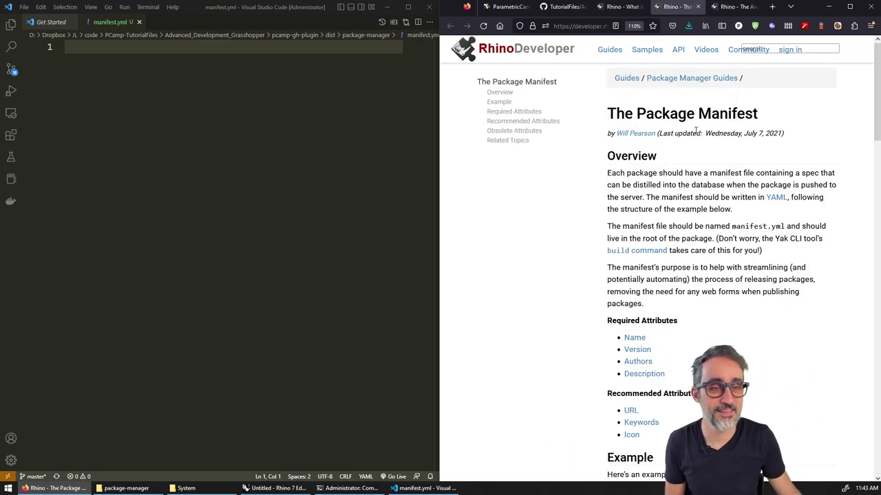
Copy the guide's complete example manifest for a Grasshopper plug-in and paste it into the empty manifest.yml
scroll(750, 173, "down", 4)
scroll(750, 173, "up", 2)
scroll(750, 170, "down", 3)
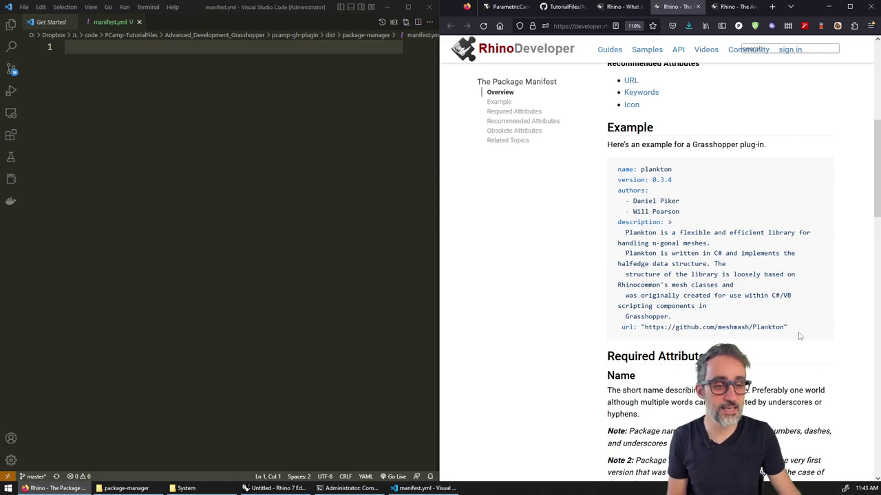
left_click_drag(794, 329, 667, 180)
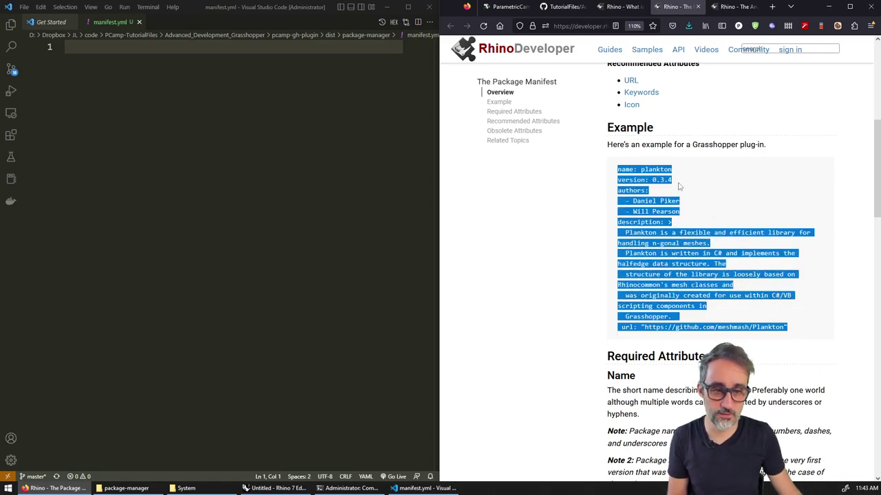
left_click(666, 181)
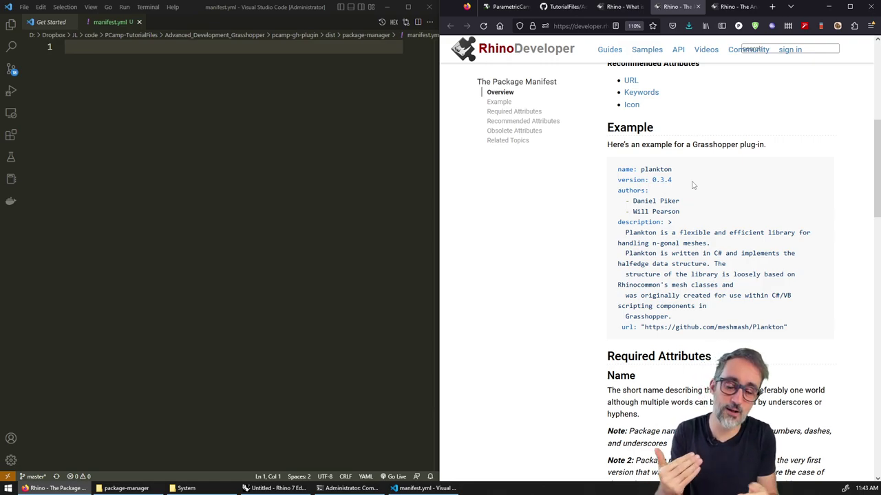
left_click_drag(798, 329, 610, 186)
key("ctrl+c")
left_click(291, 191)
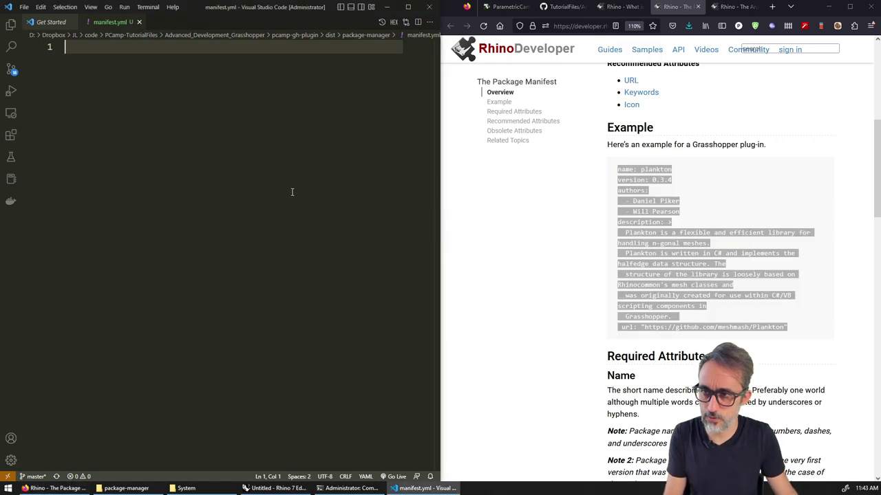
key("ctrl+v")
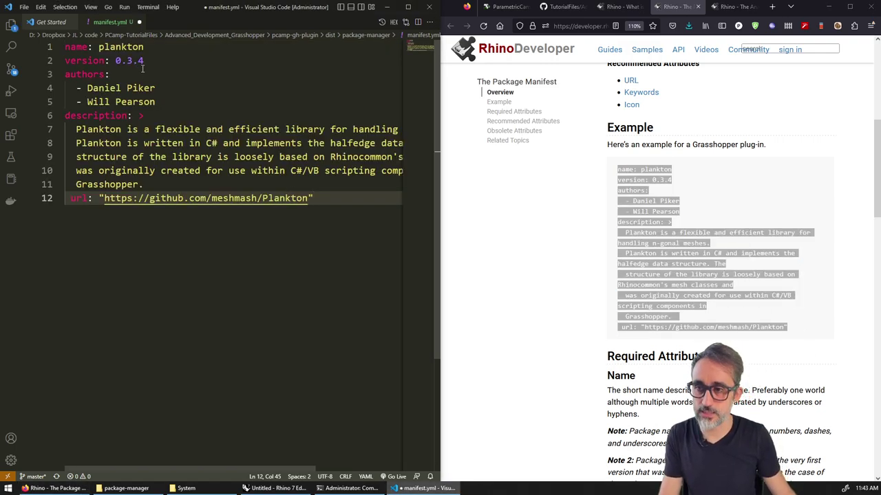
double_click(76, 47)
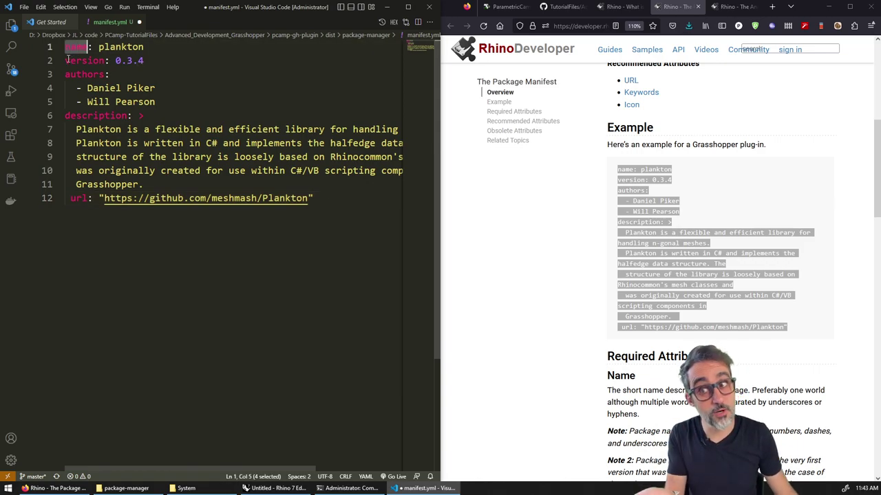
double_click(117, 47)
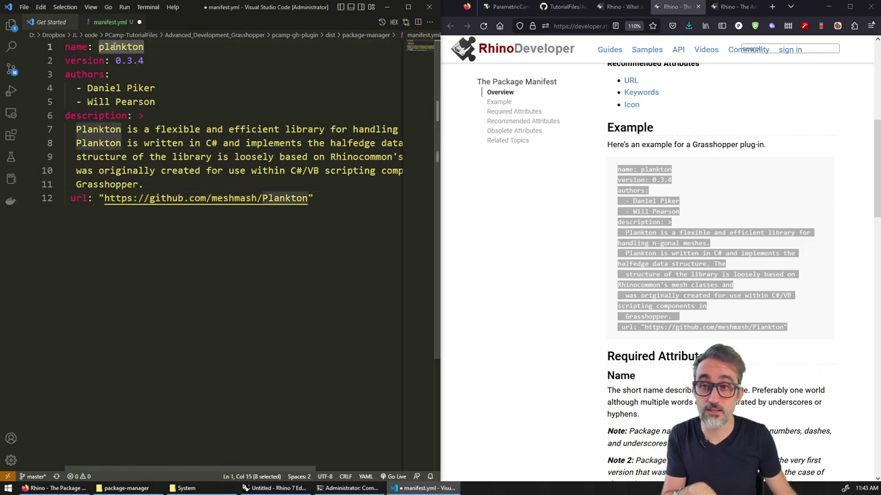
scroll(663, 256, "up", 4)
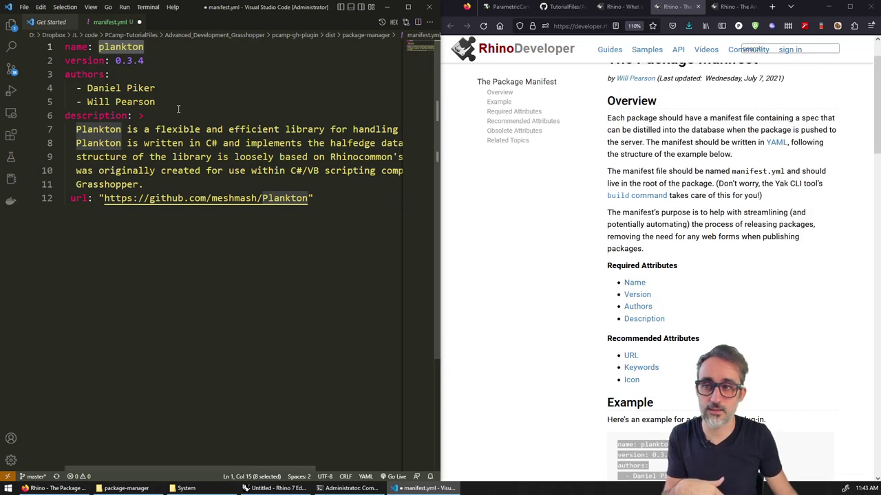
left_click_drag(162, 184, 65, 47)
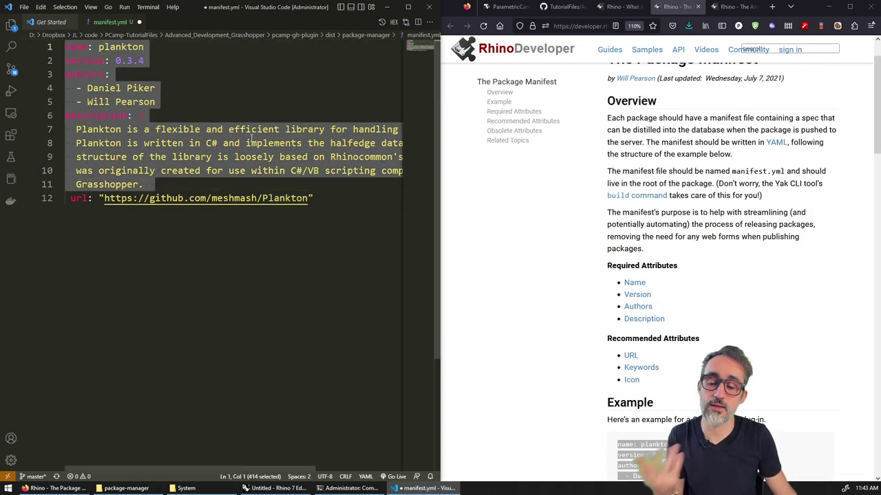
left_click(198, 68)
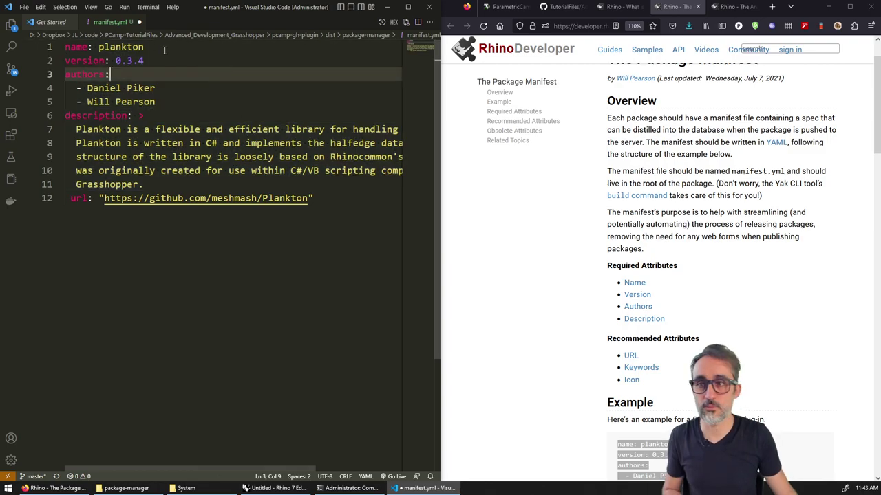
Replace the example package name in manifest.yml with ParametricCamp
double_click(121, 47)
type("Pa")
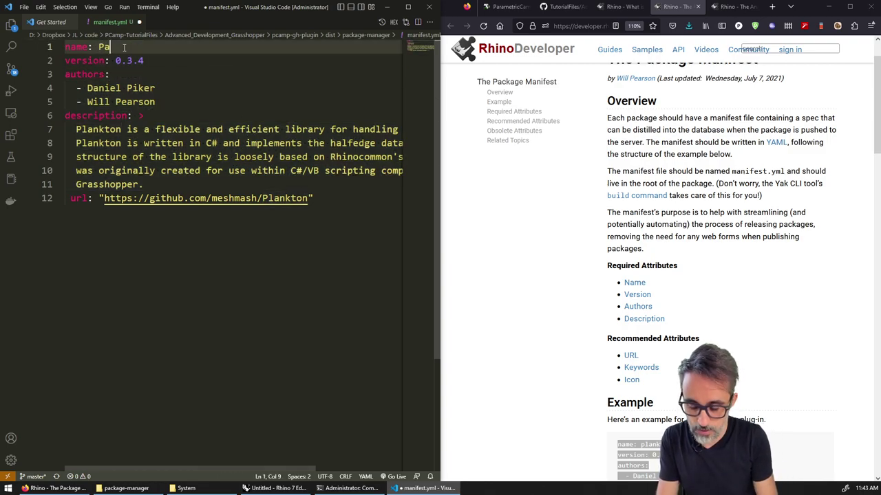
type("rametricCamp")
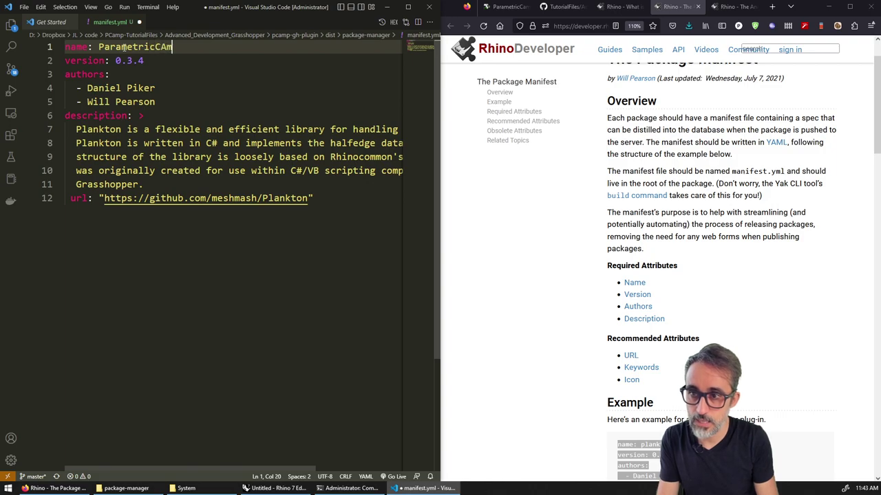
key("BackSpace")
key("BackSpace")
key("BackSpace")
type("amp")
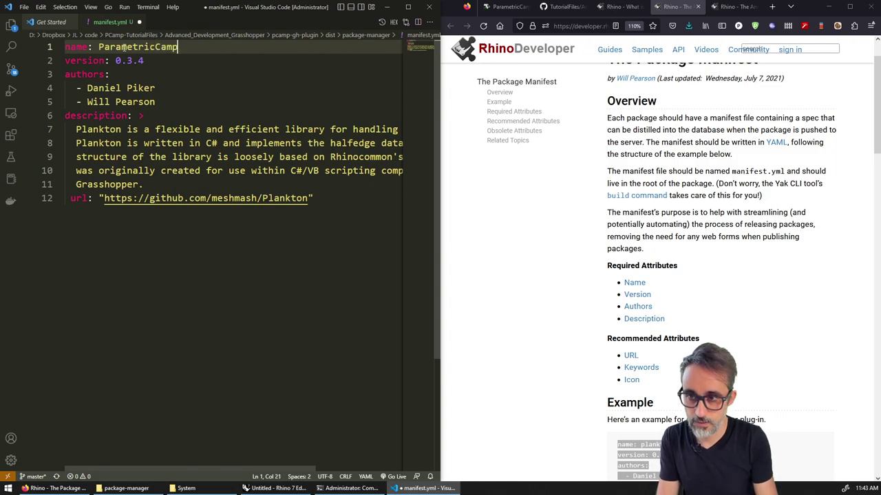
Set the package version in manifest.yml to 0.1.0
key("Down")
key("shift+Left")
key("shift+Left")
key("shift+Left")
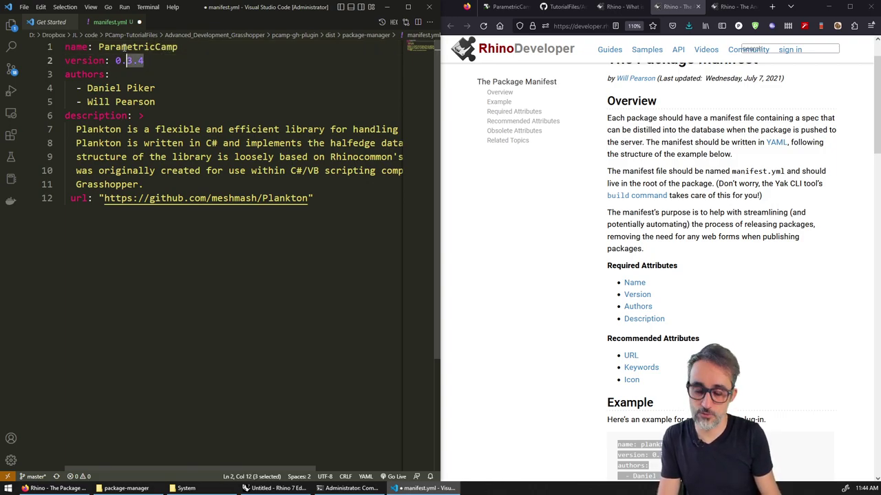
type("1.0")
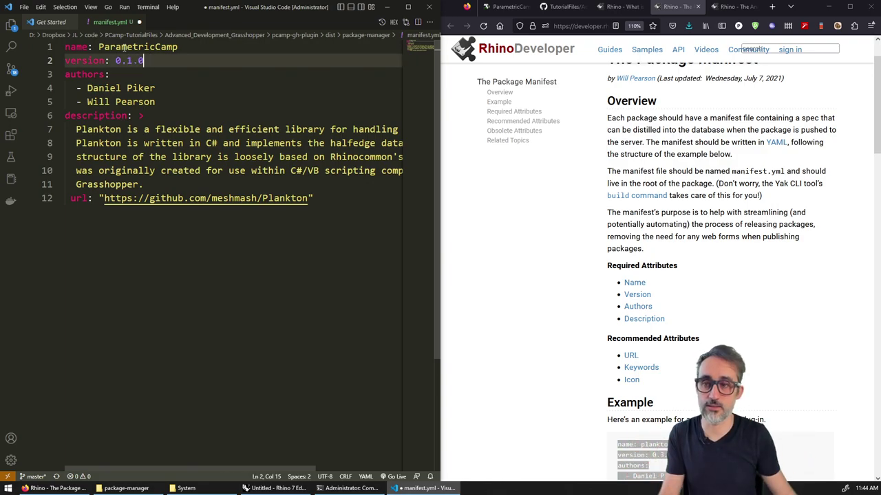
Replace both example authors in manifest.yml with a single list entry giving the plug-in author's full name
left_click_drag(200, 102, 90, 83)
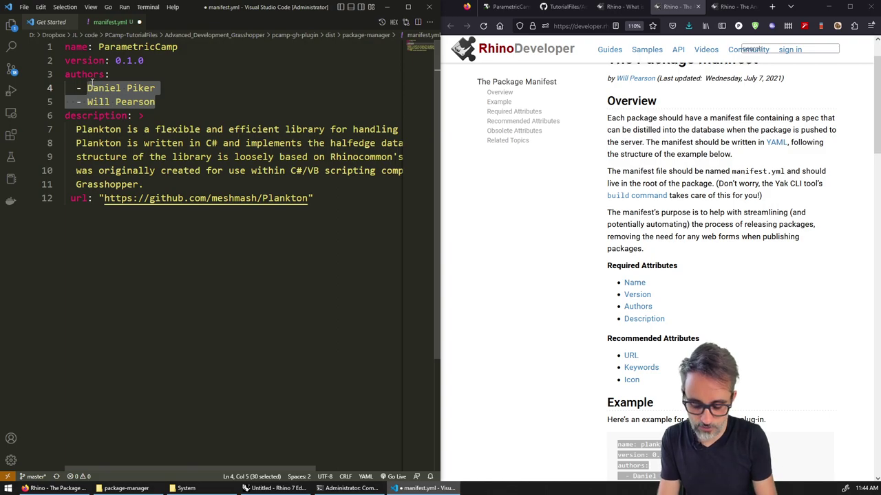
type("Jose Luis")
key("BackSpace")
key("BackSpace")
key("BackSpace")
key("BackSpace")
type("Luis")
key("BackSpace")
key("BackSpace")
key("BackSpace")
key("BackSpace")
type("Luis Garc'ia")
key("BackSpace")
key("BackSpace")
key("BackSpace")
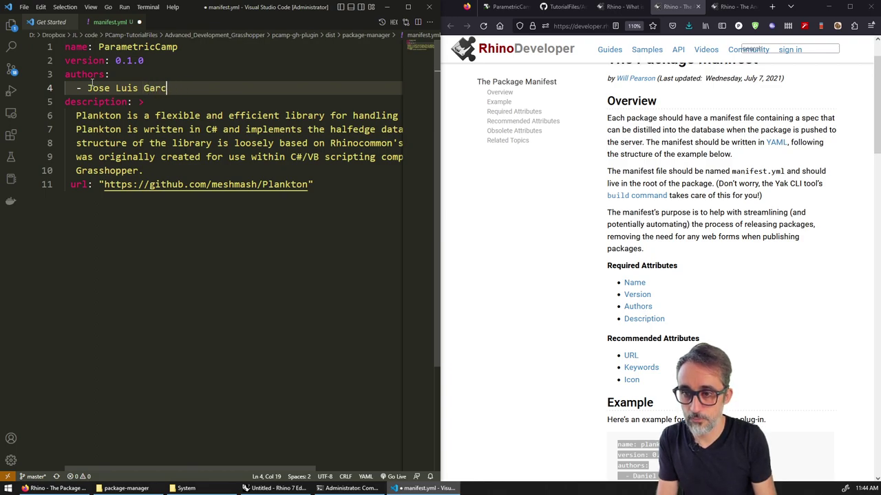
type("ía")
key("BackSpace")
key("BackSpace")
key("BackSpace")
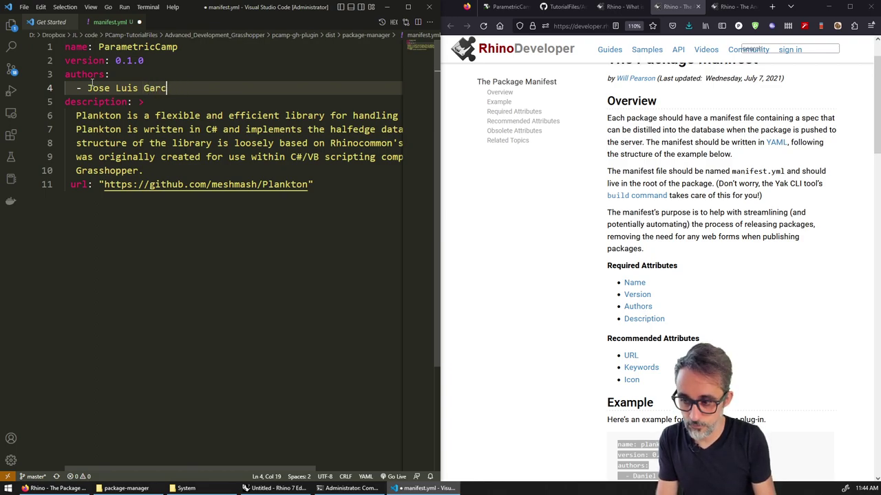
type("ía del C")
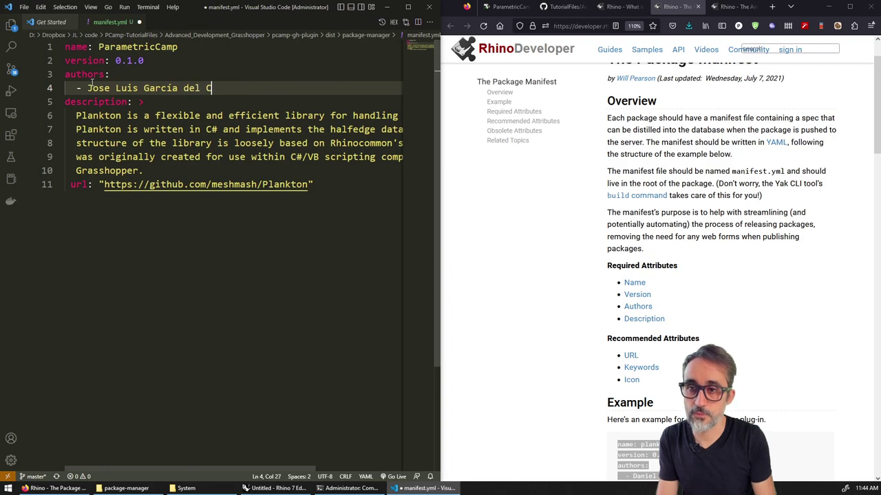
type("astillo y López")
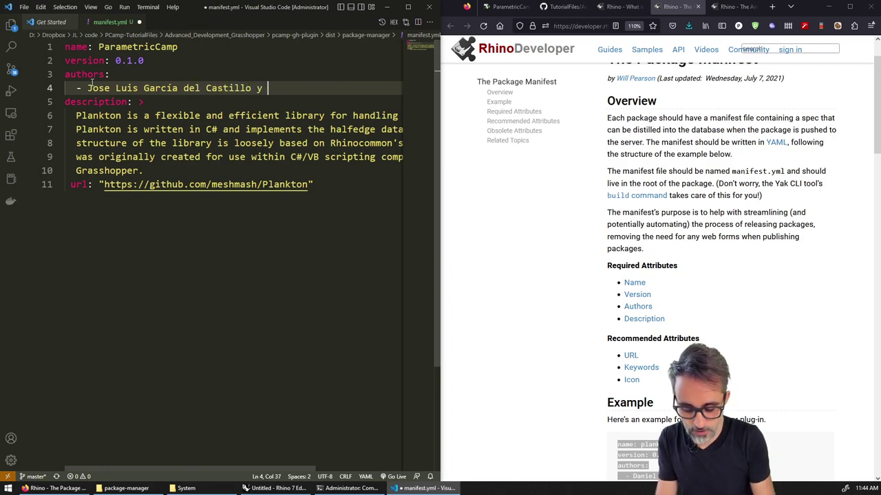
Add "The ParametricCamp Community" as a second entry in the authors list
key("Return")
type("'")
key("BackSpace")
key("BackSpace")
key("BackSpace")
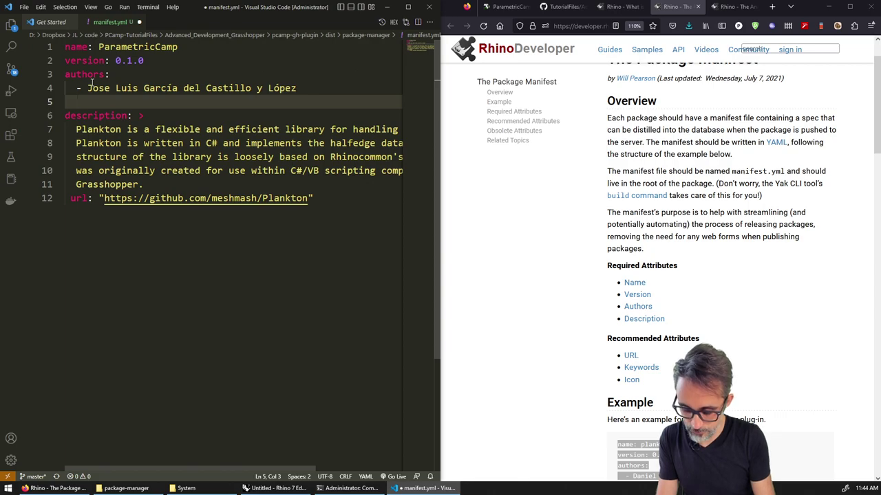
type("- The ParametricCamp Community")
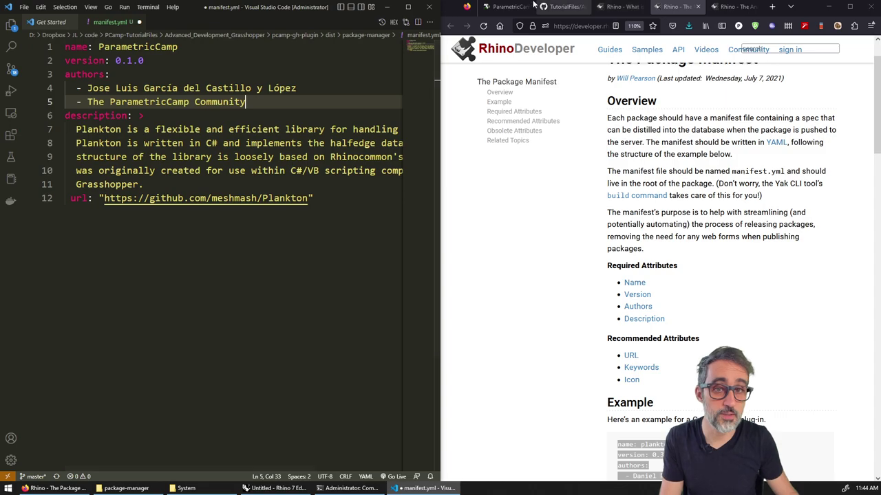
Replace the example description with the app description, tutorials link and code link copied from ParametricCamp's food4Rhino page
left_click(506, 6)
scroll(639, 344, "down", 3)
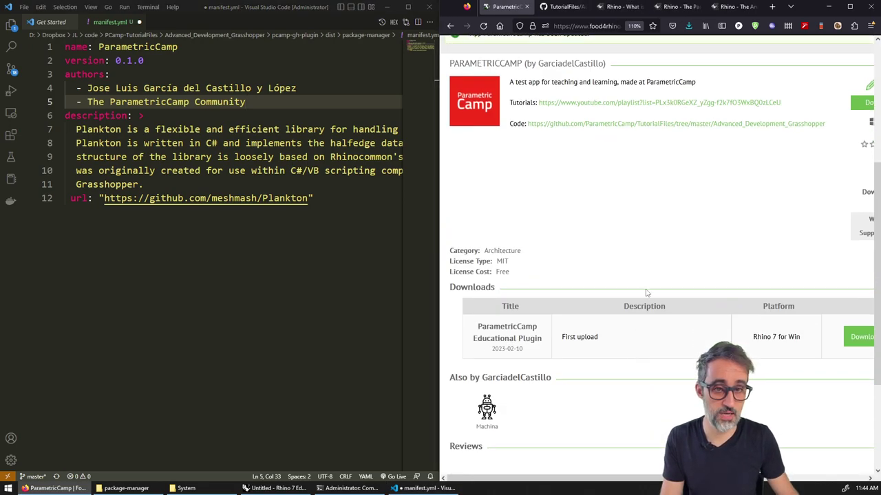
scroll(660, 289, "up", 2)
left_click_drag(838, 237, 511, 192)
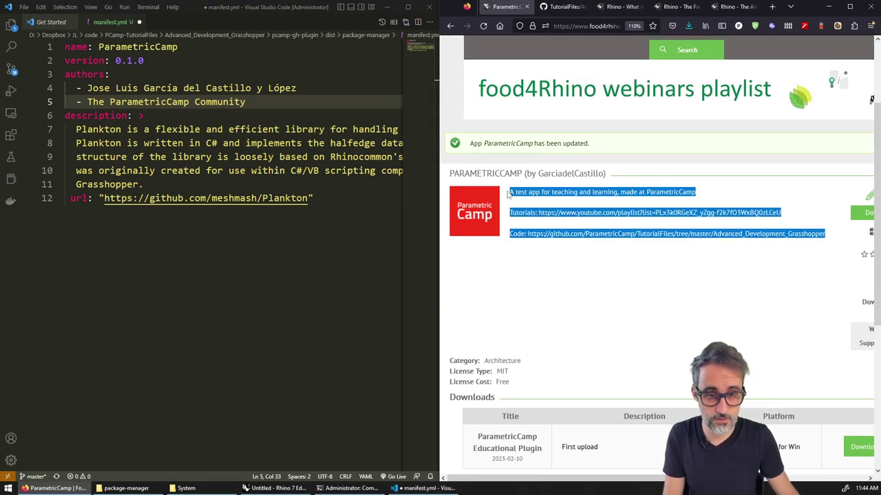
left_click_drag(156, 183, 80, 129)
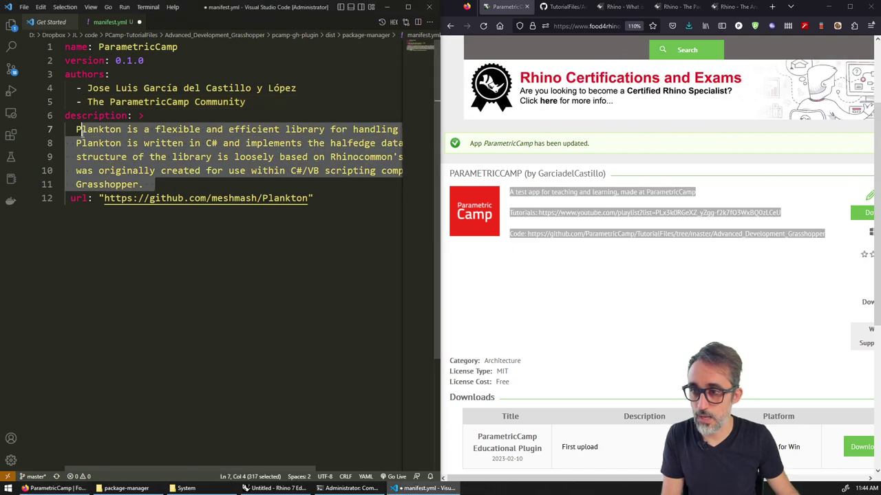
type("A test app for teaching and learning, made at ParametricCamp  Tutorials: https://www.youtube.com/playlist?list=PLx3k0RGeXZ_yZgg-f2k7fO3WxBQ0zLceU  Code: https://github.com/ParametricCamp/TutorialFiles/tree/master/Advanced_Development_Grasshopper")
Remove the blank lines before and between the pasted description lines, and indent all three lines under the description key
key("Up")
key("Up")
key("Up")
key("Up")
left_click(99, 128)
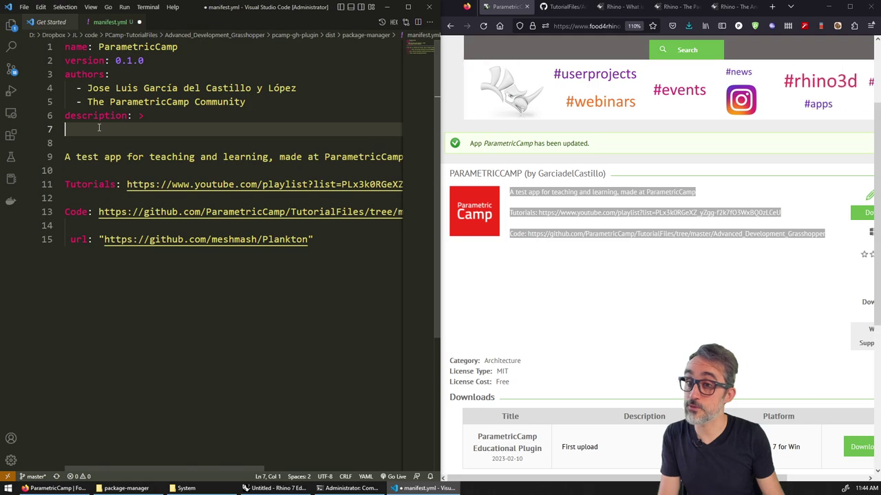
key("Delete")
key("Delete")
key("Tab")
key("Down")
key("Delete")
key("Delete")
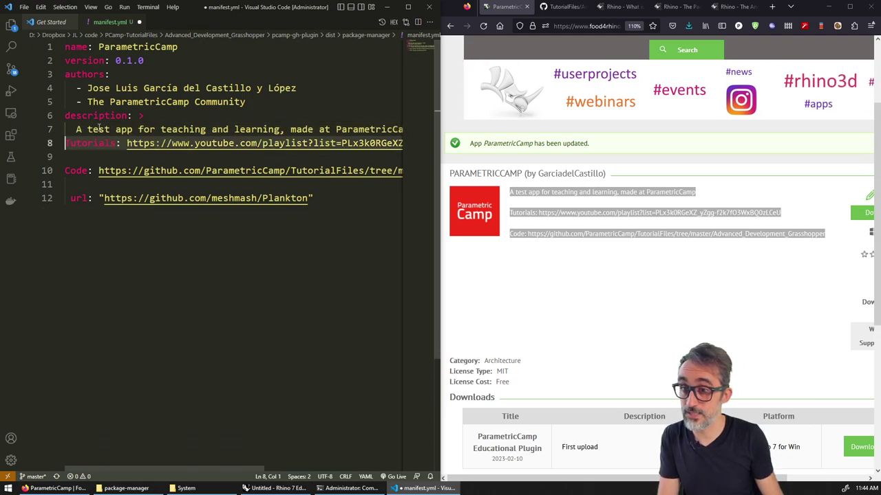
key("Tab")
type("T")
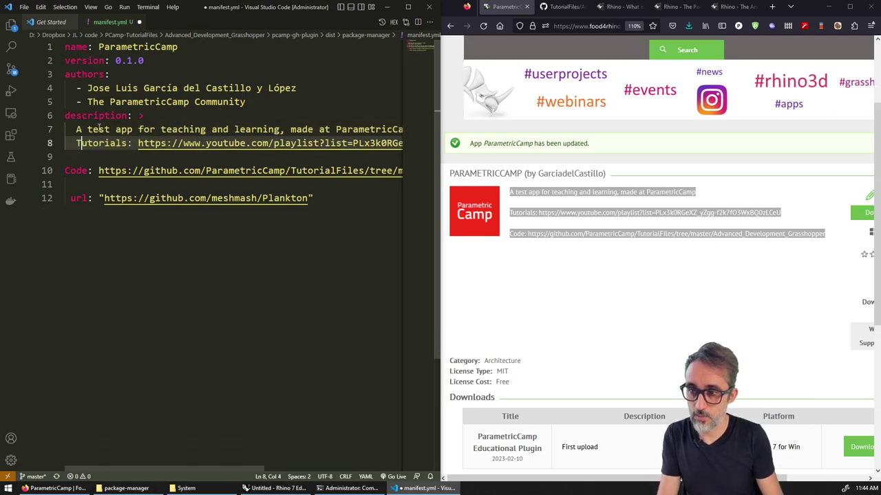
key("Down")
key("Delete")
key("Tab")
Remove the blank line above the url entry and the leading space before its key
key("Down")
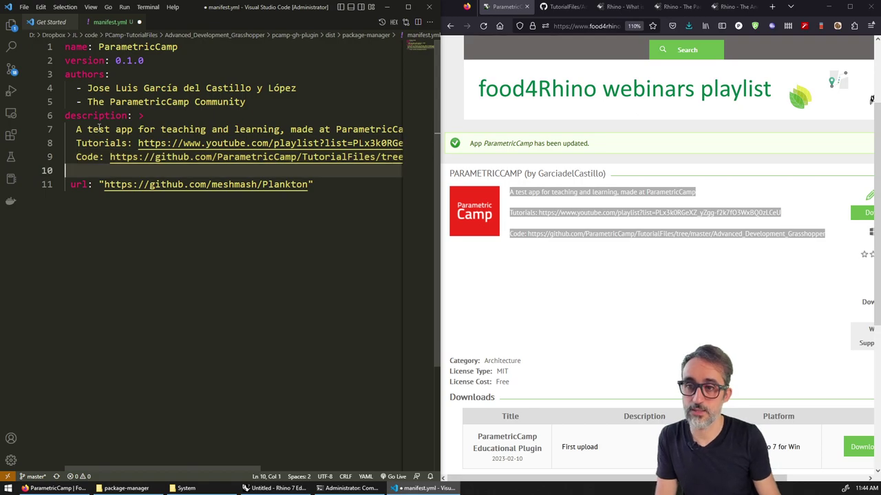
key("Down")
key("BackSpace")
key("BackSpace")
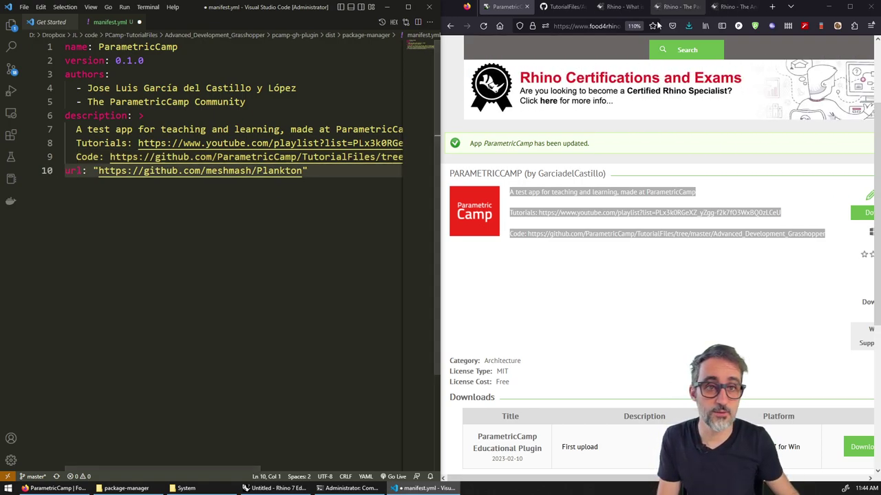
Replace the example link in the url entry with the GitHub address of the Advanced_Development_Grasshopper folder, and turn on word wrap
left_click(560, 6)
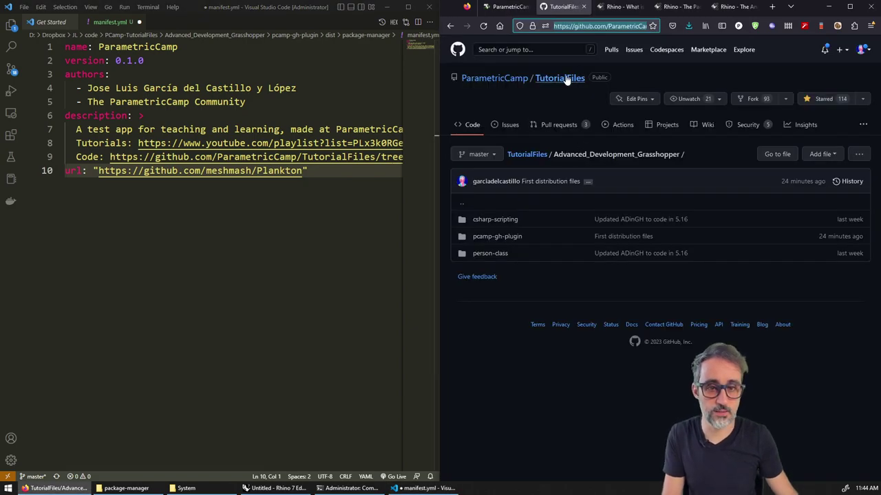
left_click(583, 25)
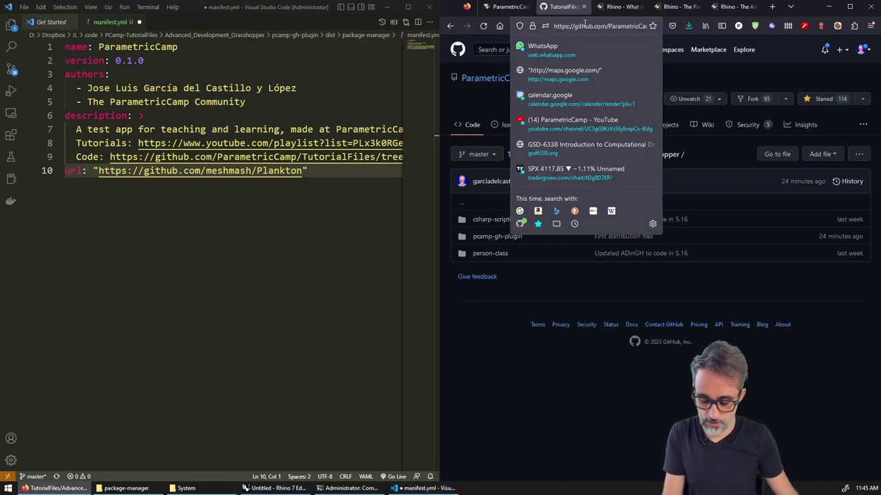
left_click_drag(303, 171, 97, 171)
key("ctrl+v")
key("ctrl+z")
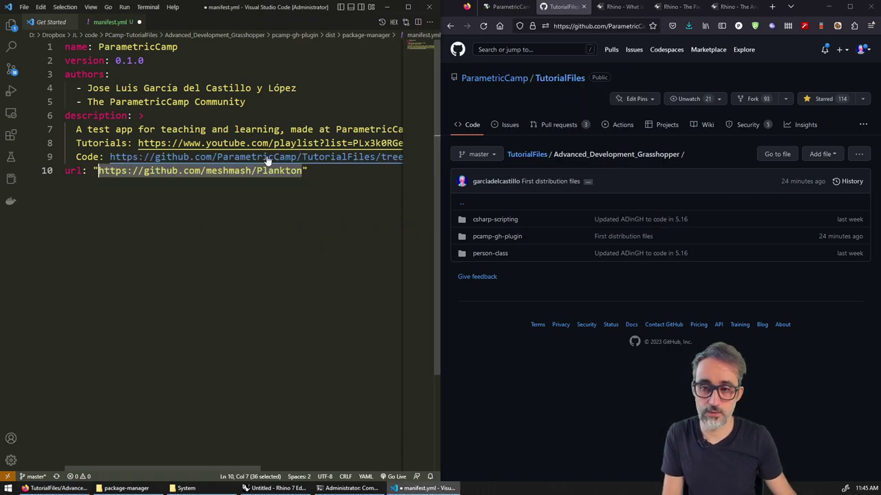
left_click(578, 26)
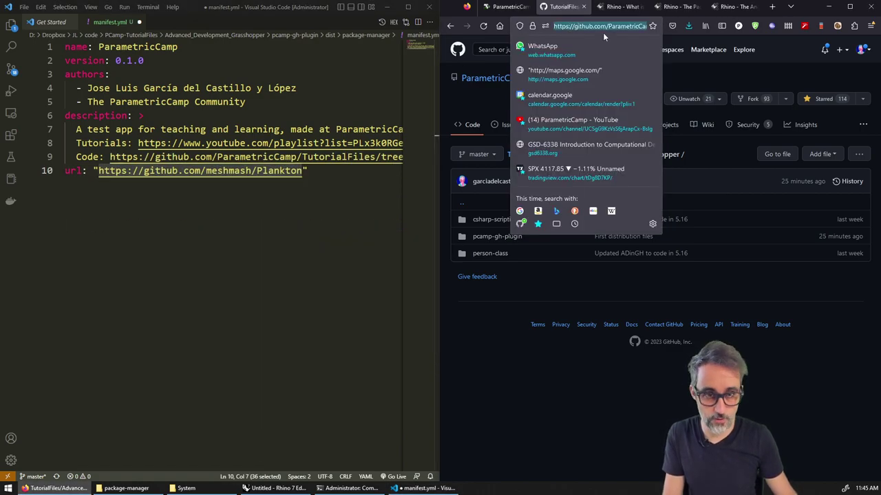
left_click(303, 171)
left_click_drag(303, 171, 98, 171)
type("https://github.com/ParametricCamp/TutorialFiles/tree/master/Advanced_Development_Grasshopper")
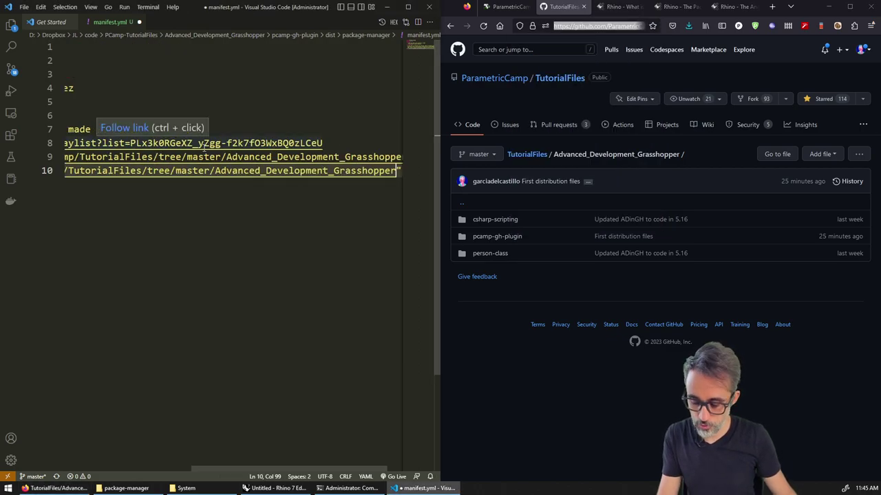
key("alt+z")
left_click(318, 266)
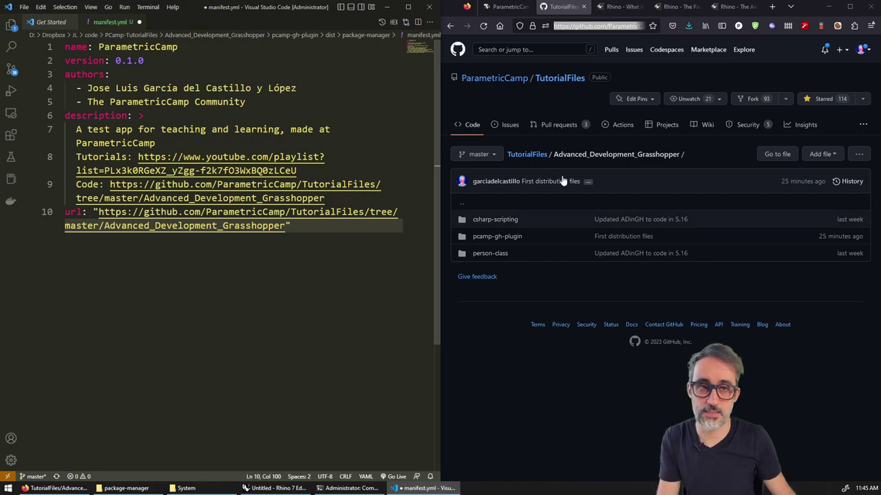
Following the manifest guide's recommended attributes, add a "keyword" list below the url with the entries education, learning and YouTube
left_click(731, 6)
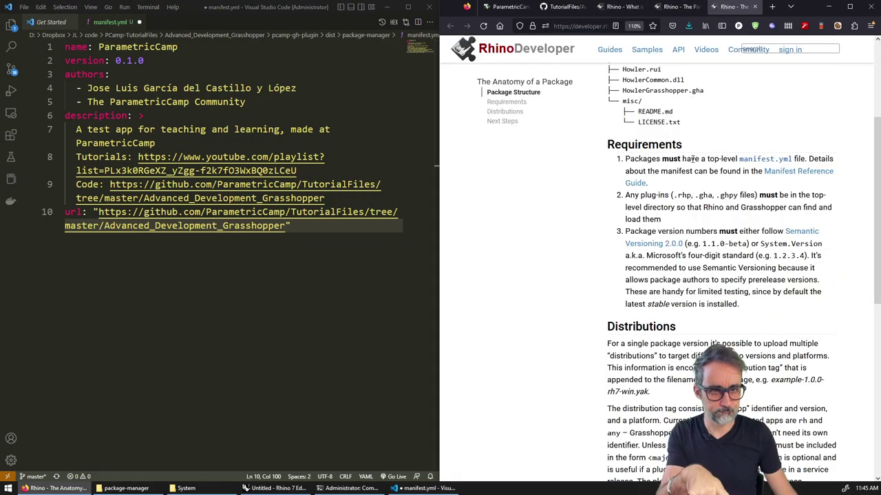
left_click(676, 7)
scroll(673, 201, "down", 3)
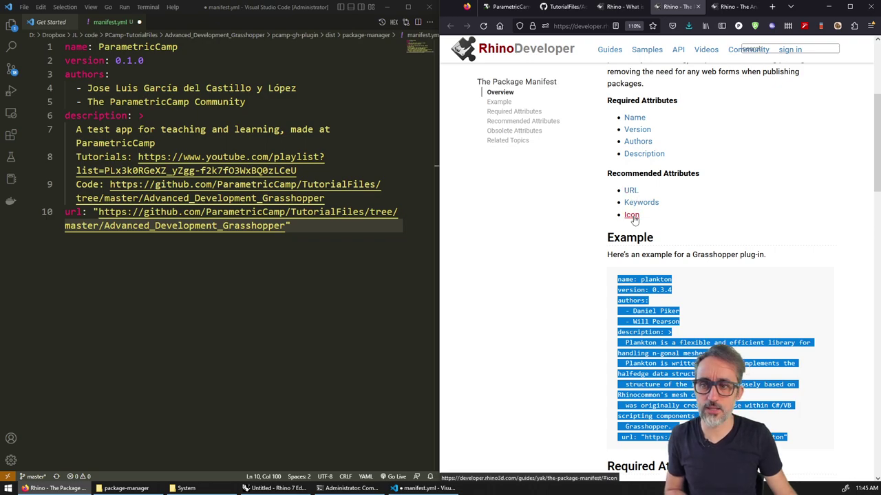
left_click(273, 264)
key("Return")
type("ke")
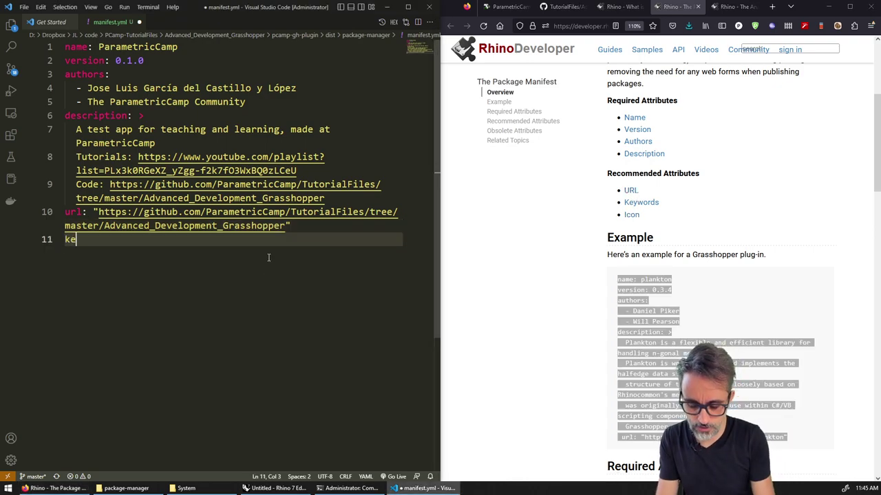
type("yword:")
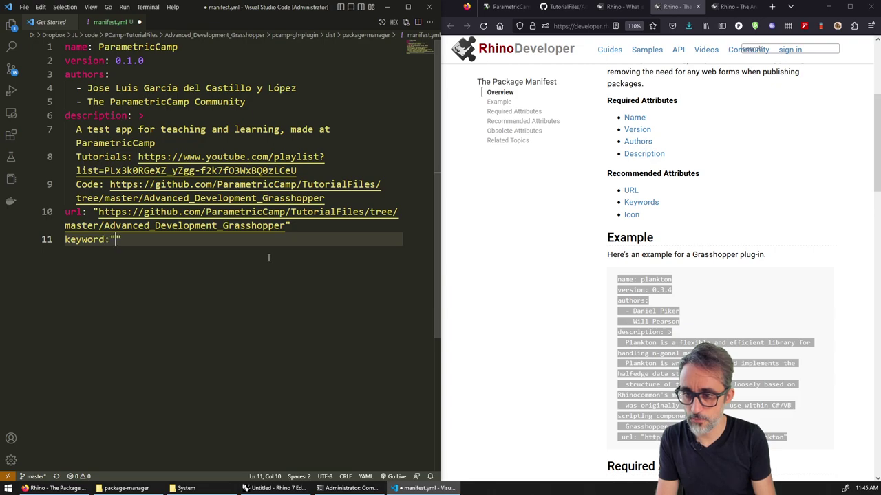
key("Return")
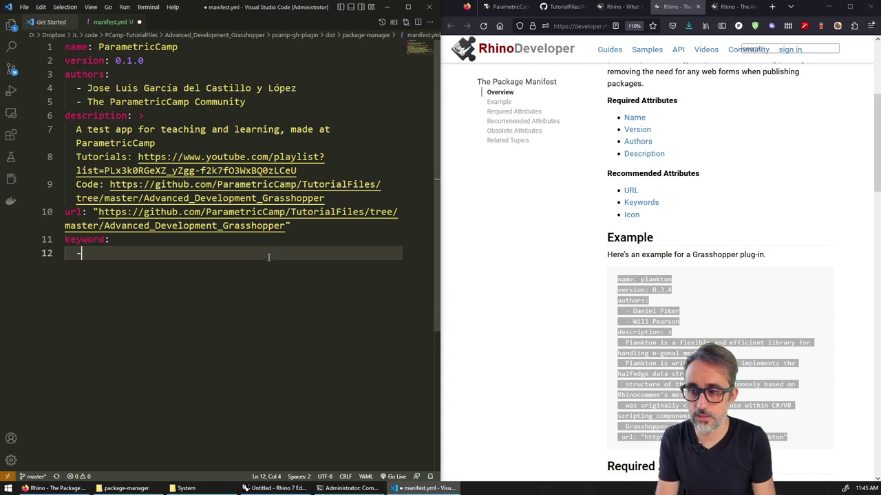
type("- education")
key("Return")
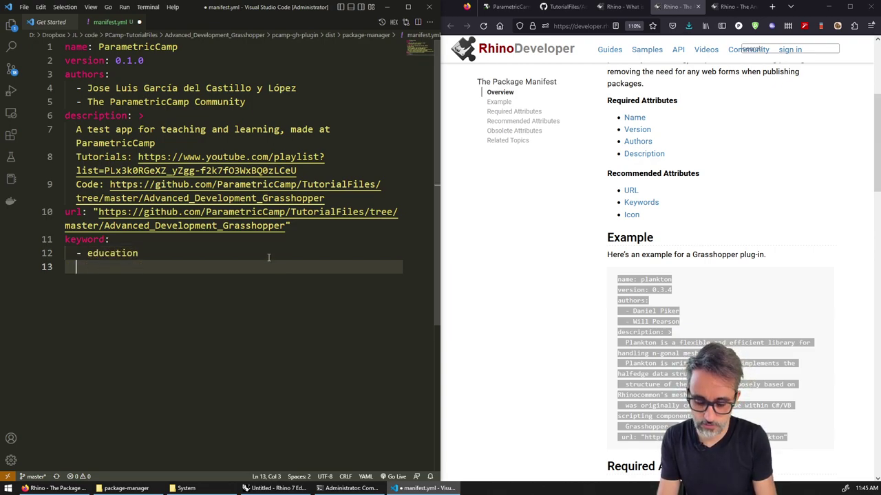
type("- learning")
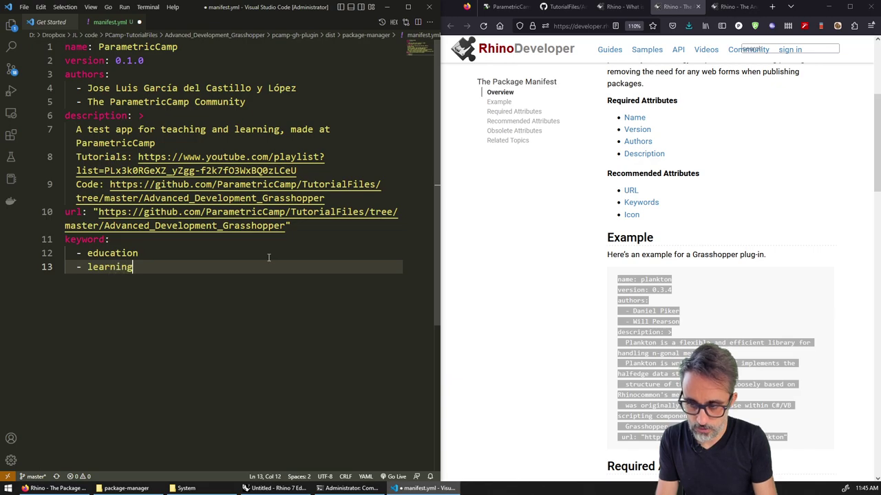
key("Return")
type("- YouTube")
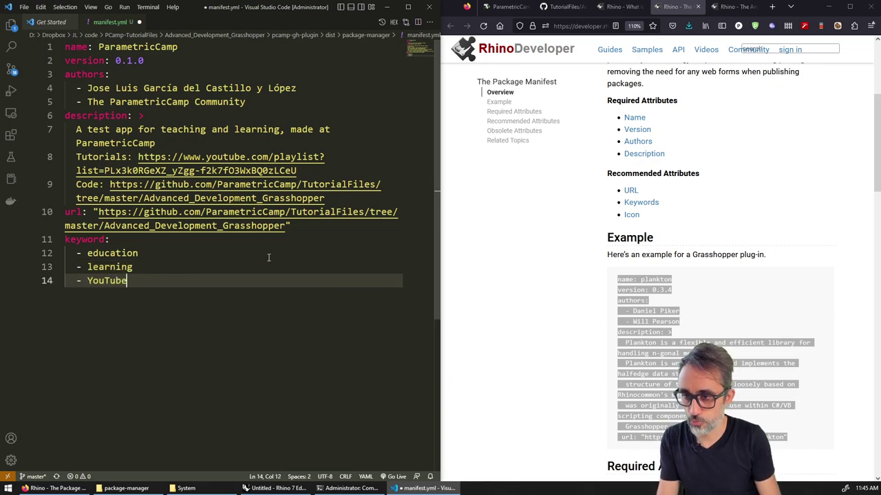
Add an icon key below the keyword list and look up the icon size and format requirements in the manifest guide
key("Return")
type("icon:")
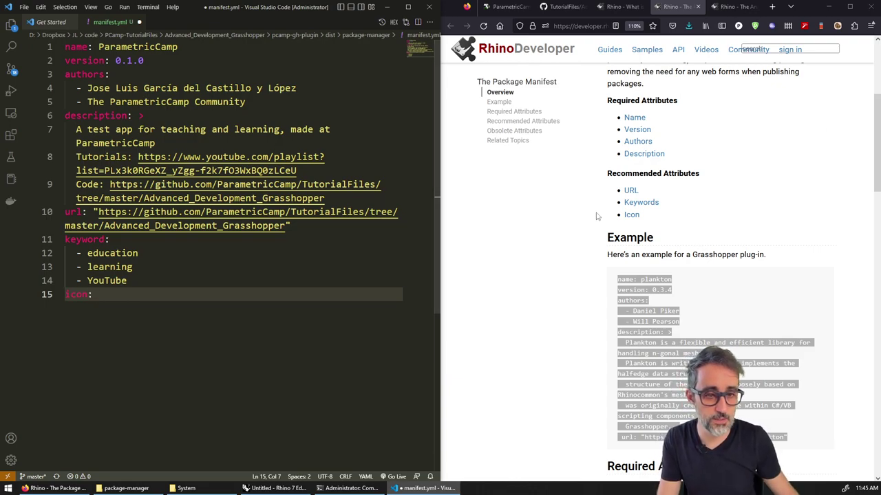
left_click(631, 213)
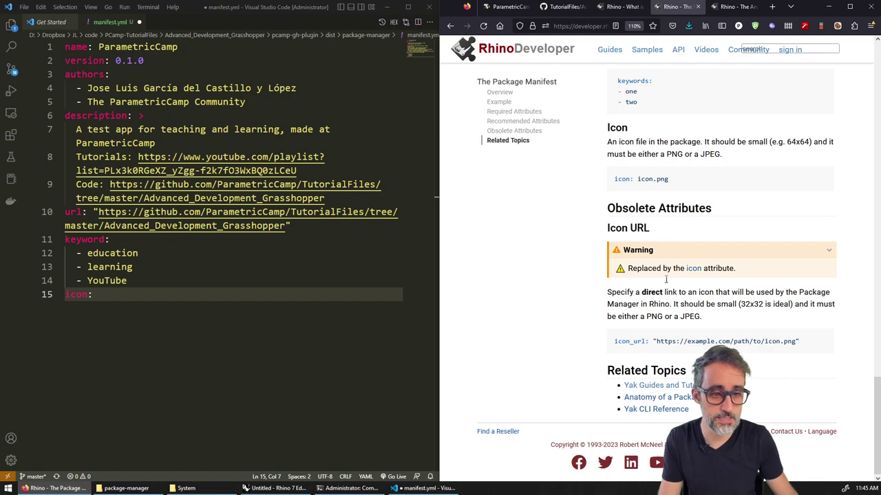
left_click_drag(789, 142, 814, 143)
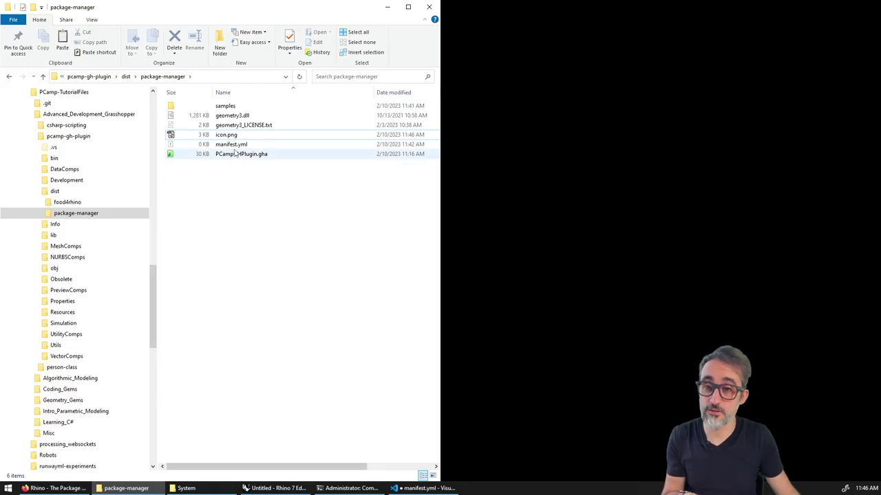
Open icon.png from the package-manager folder and inspect the image up close
left_click(226, 135)
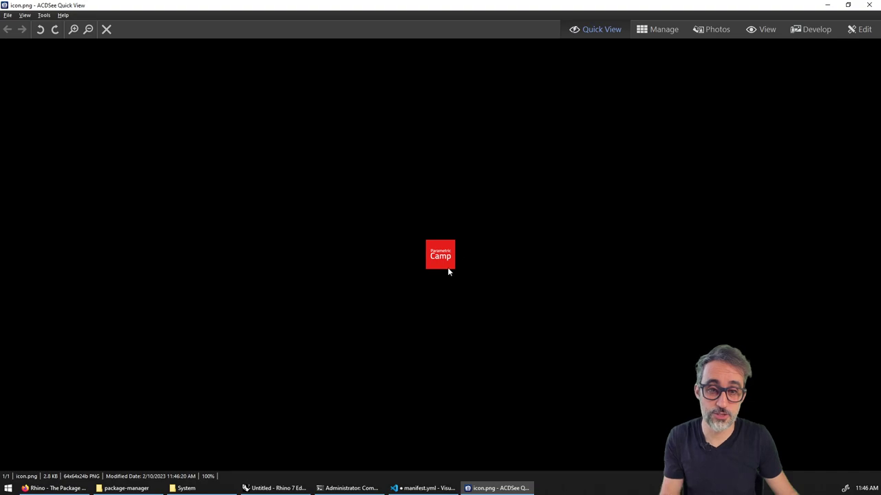
scroll(448, 262, "up", 1)
scroll(448, 263, "up", 5)
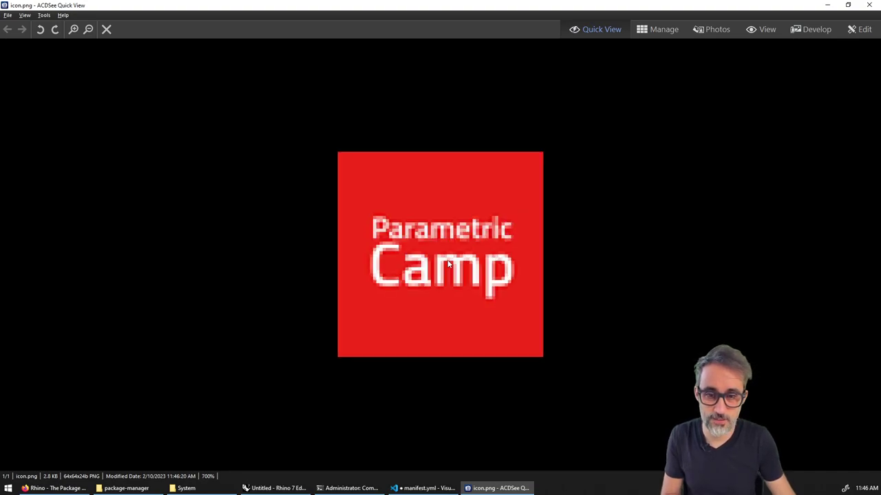
Close the image viewer, set the manifest's icon value to icon.png, and save manifest.yml
left_click(868, 5)
left_click(407, 490)
type("icon.png")
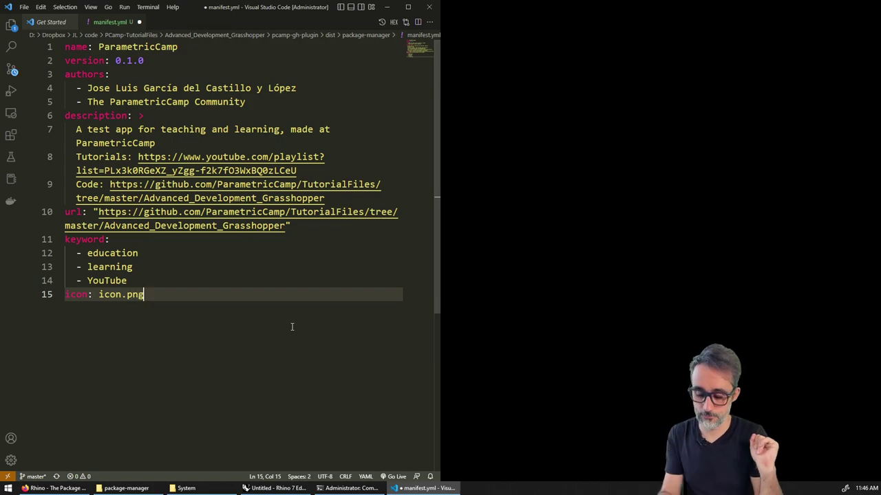
key("ctrl+s")
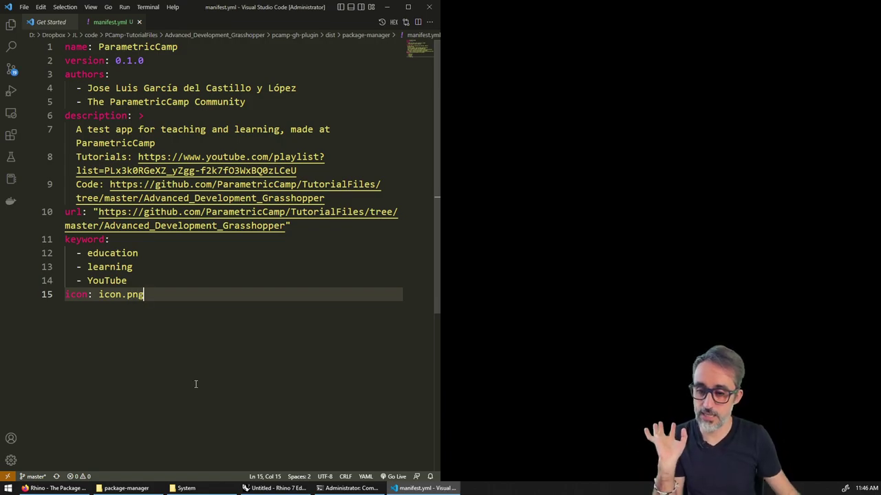
Review the Package Manifest guide from the icon section back up to its overview
left_click(55, 488)
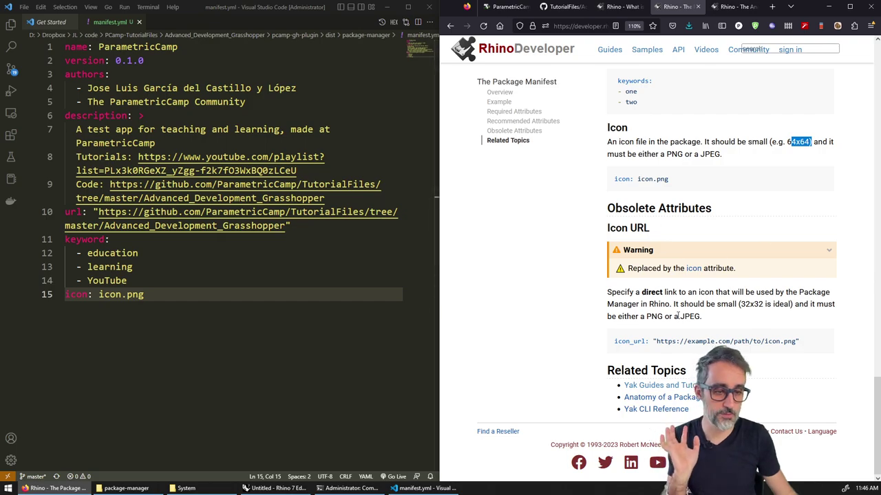
scroll(724, 333, "up", 7)
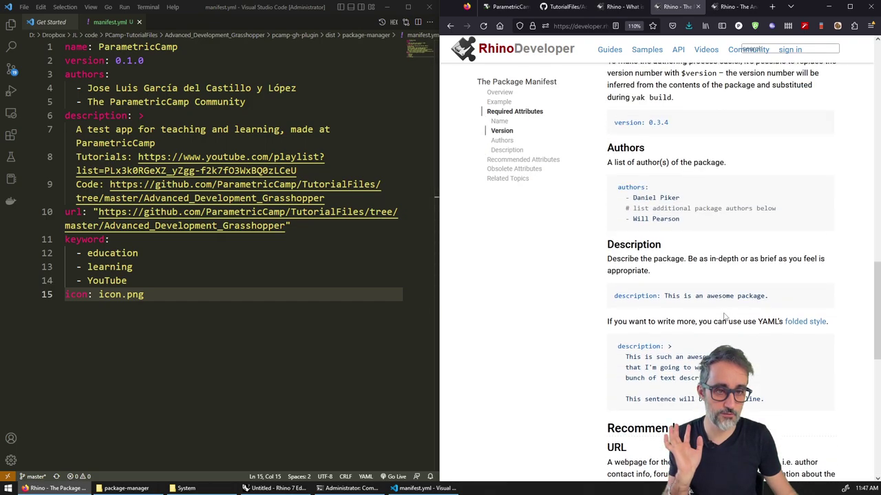
scroll(748, 346, "up", 5)
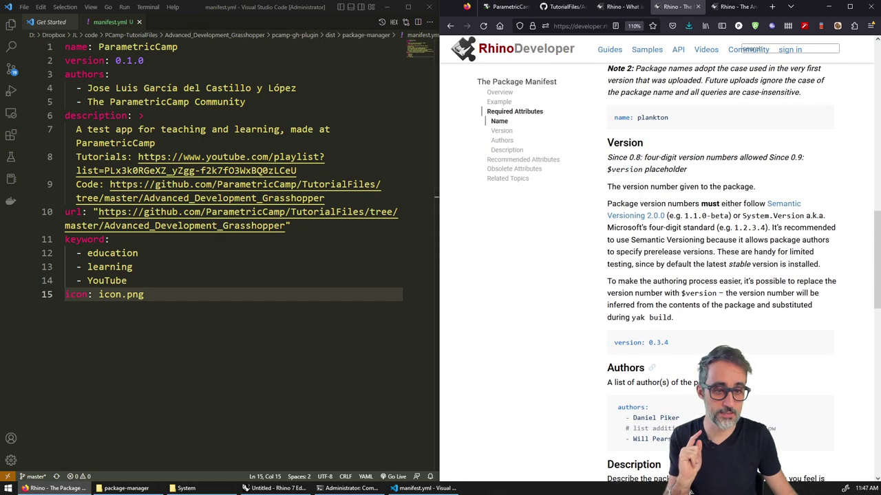
scroll(725, 275, "up", 8)
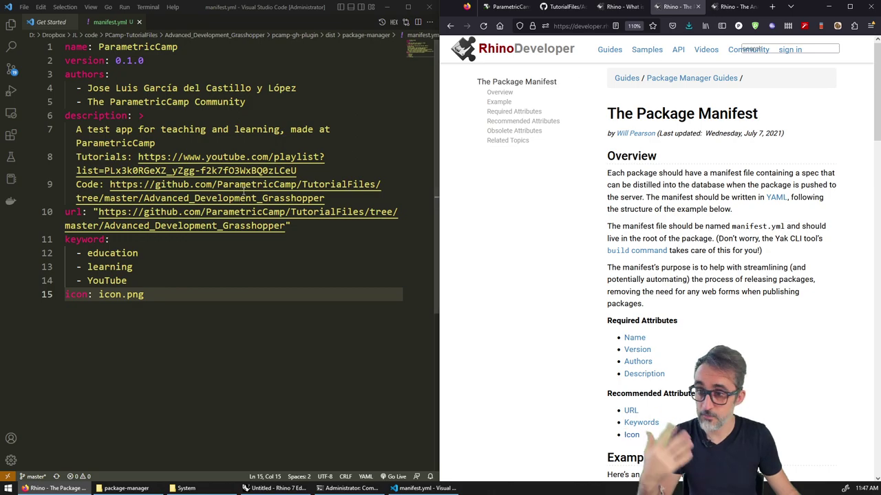
Bring up the package-manager folder, open the Yak CLI Reference from the Package Manager guide, and read the build command's usage
left_click(625, 8)
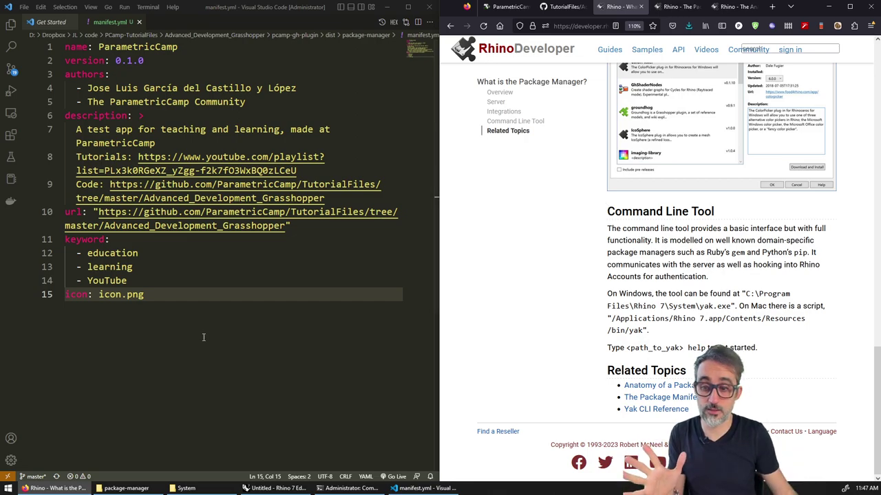
left_click(163, 486)
left_click(265, 243)
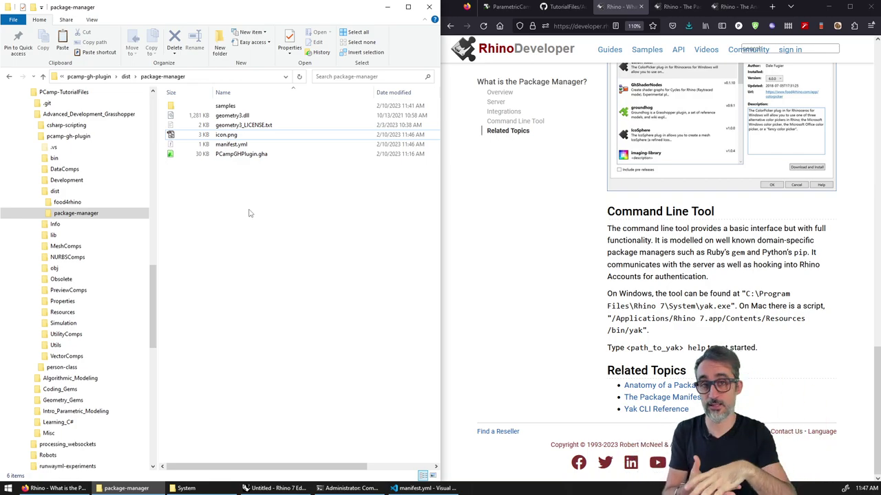
left_click(655, 409)
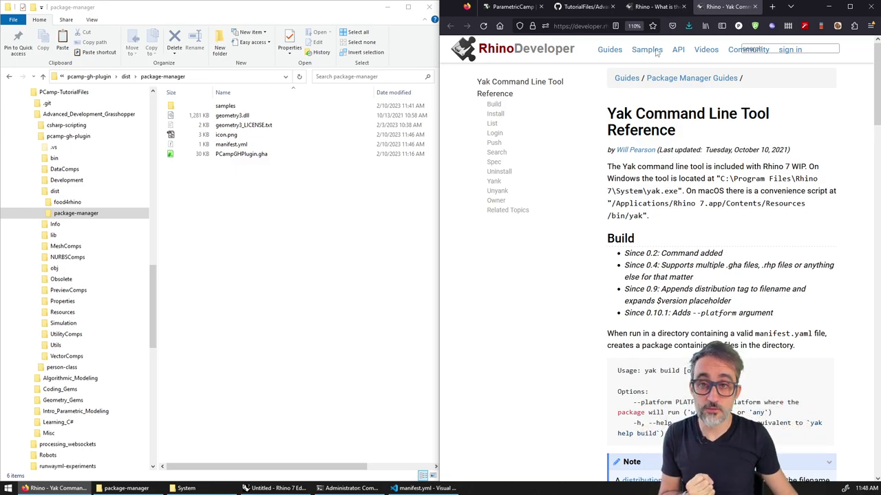
left_click_drag(603, 119, 631, 114)
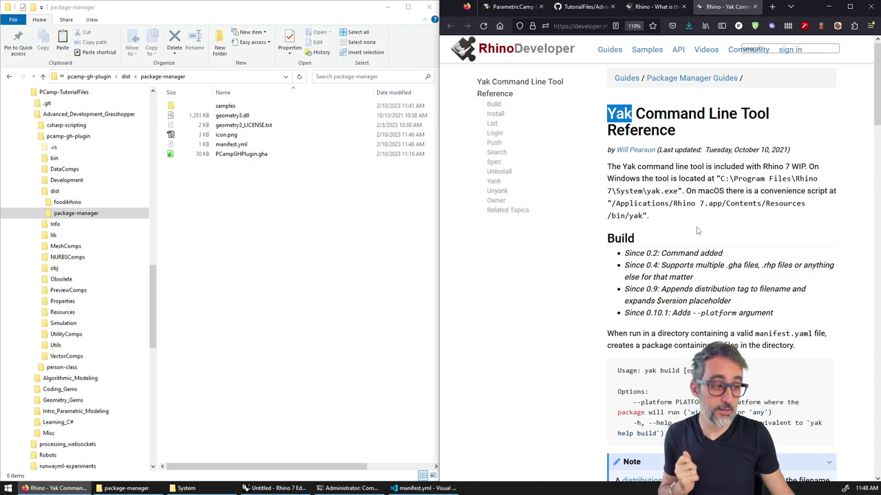
scroll(695, 229, "down", 3)
left_click_drag(680, 205, 659, 205)
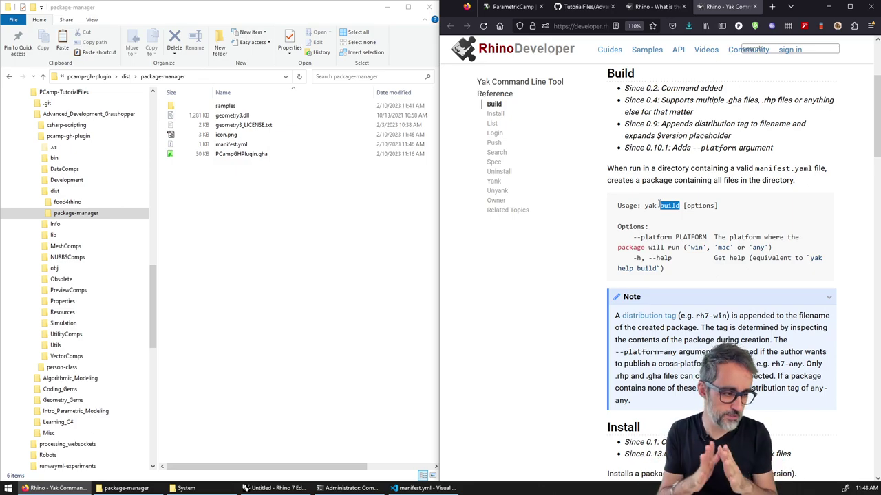
scroll(659, 205, "up", 2)
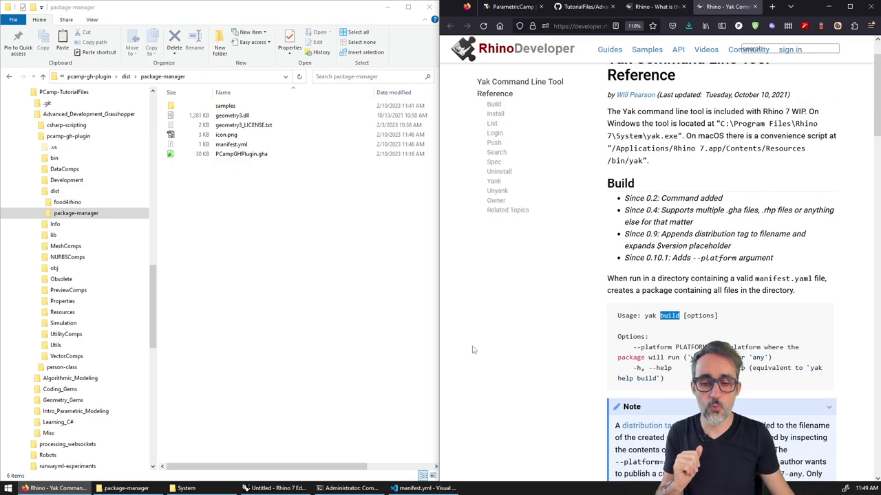
Check where Yak.exe sits in the Rhino 7 System folder, and return to the package-manager folder
left_click(227, 488)
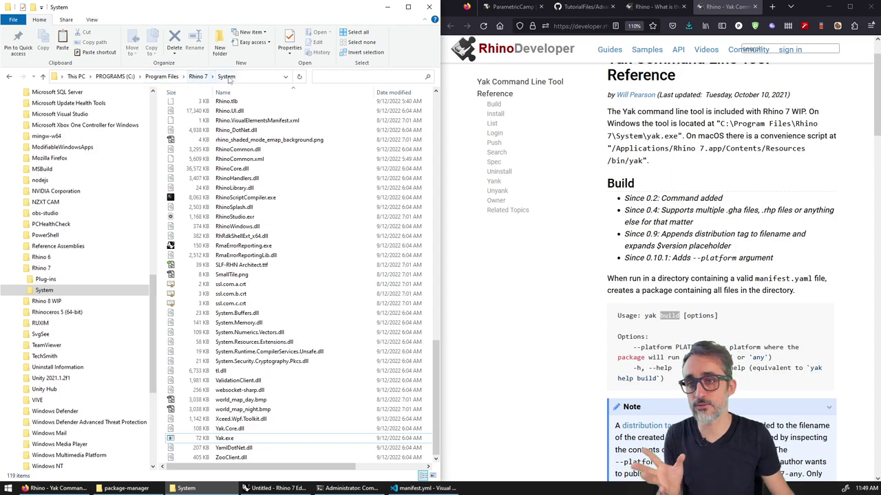
left_click(387, 11)
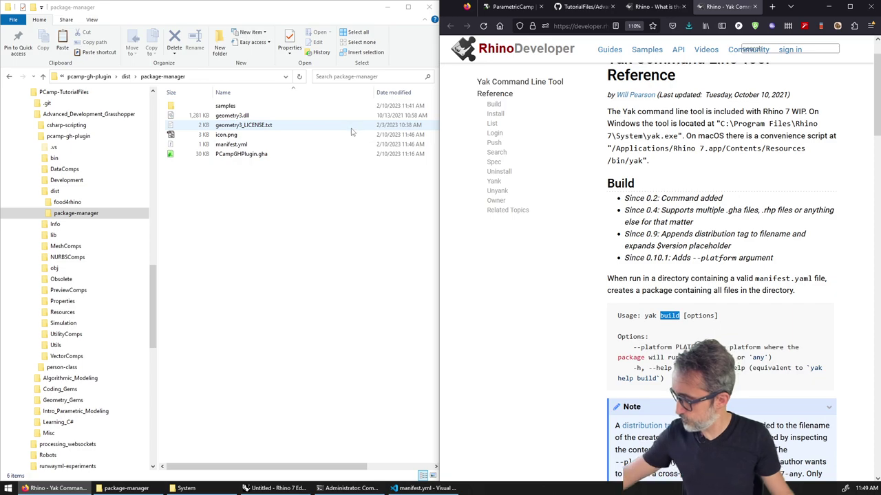
right_click(261, 181)
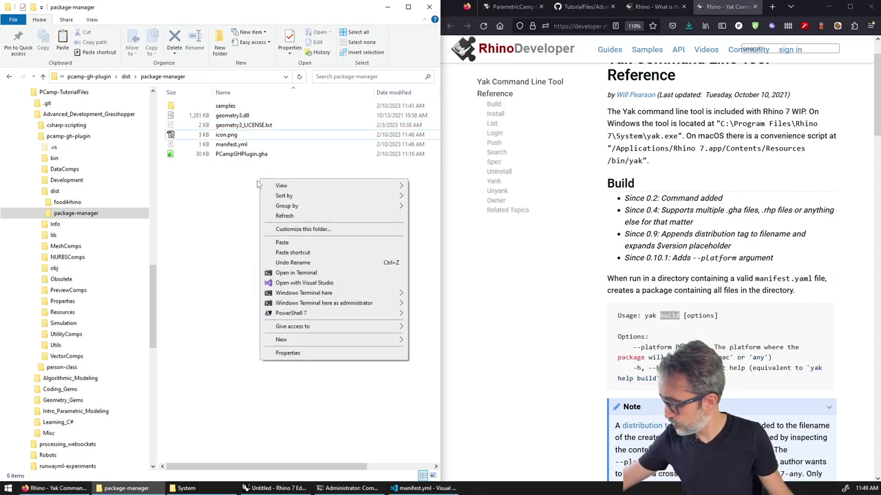
left_click(251, 180)
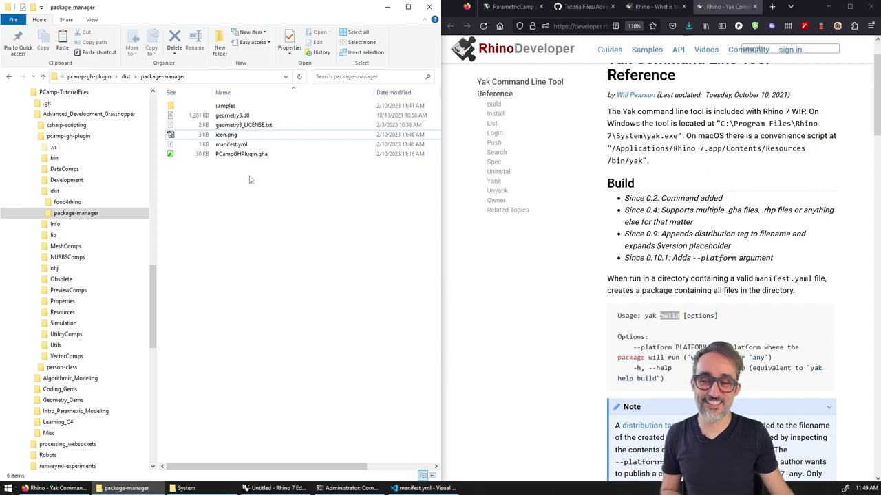
Open an administrator Command Prompt in the package-manager folder and place it beside the browser
right_click(250, 180)
mouse_move(396, 303)
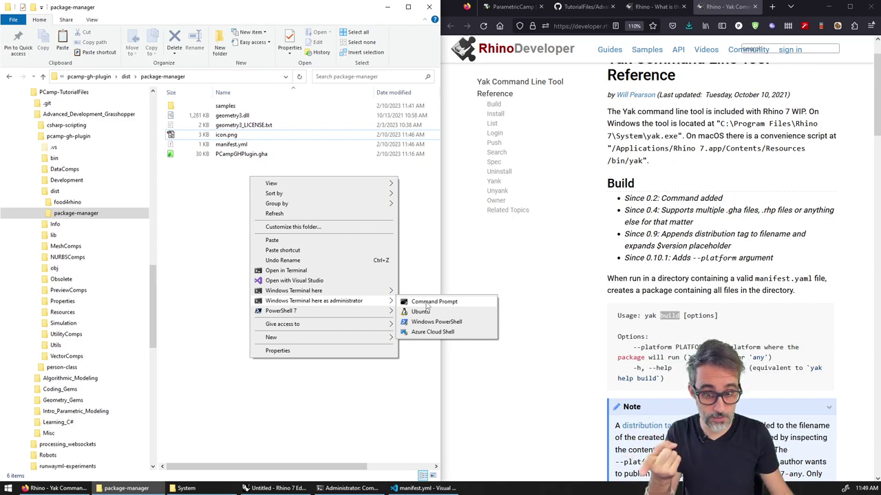
left_click(427, 303)
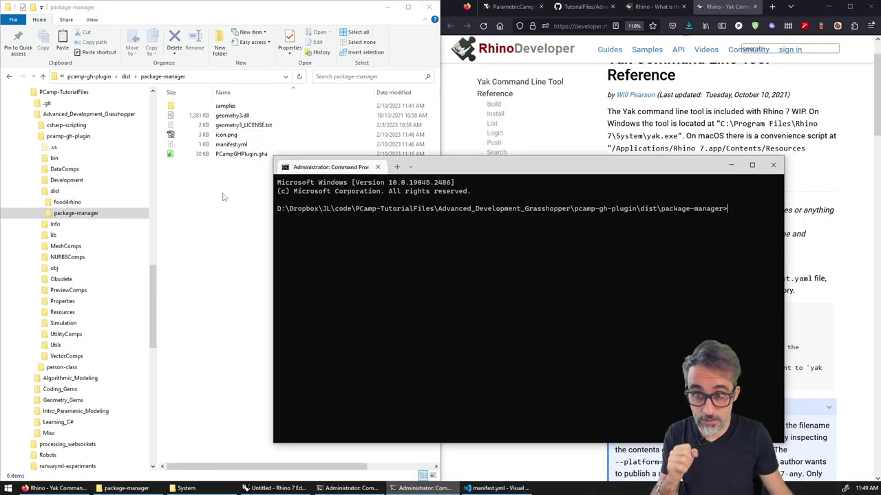
left_click_drag(452, 172, 313, 155)
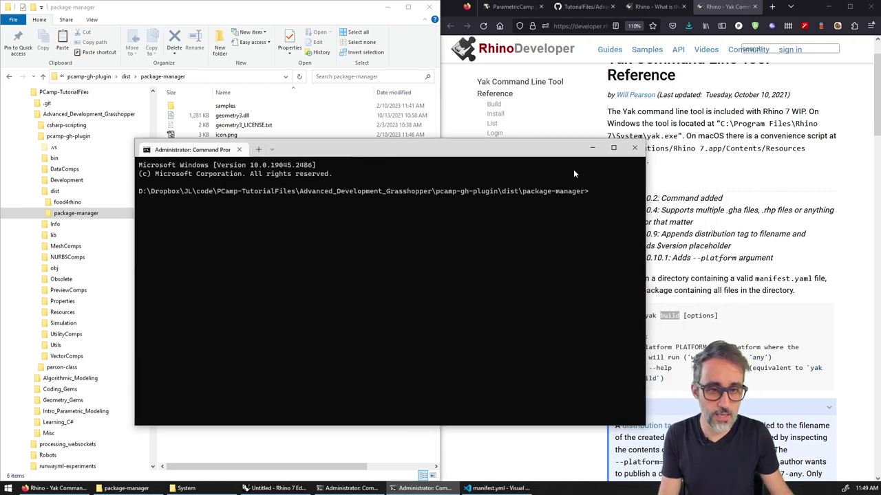
key("super+Left")
key("Escape")
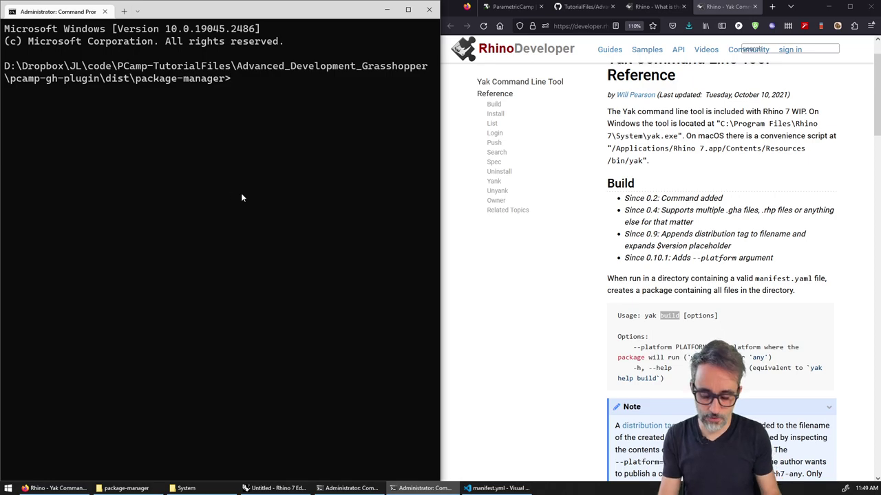
List the package-manager folder's contents with dir, and try calling yak by its bare name
type("ls")
key("BackSpace")
key("BackSpace")
type("dir")
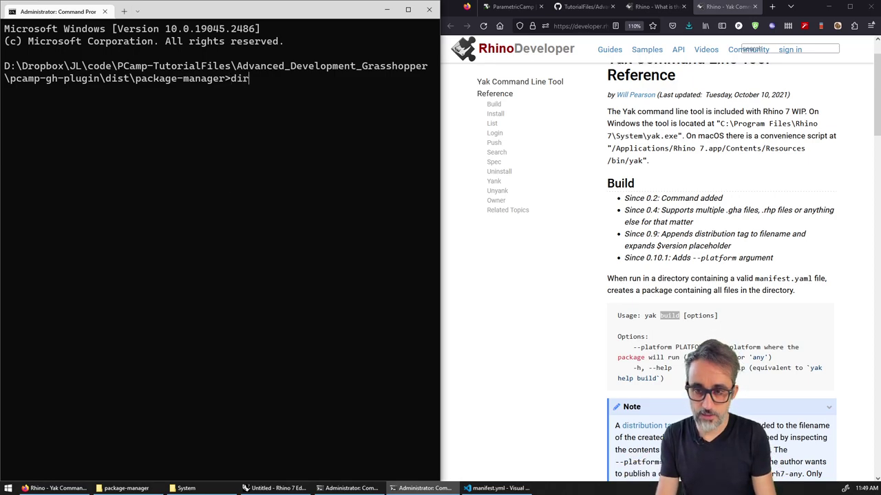
key("Return")
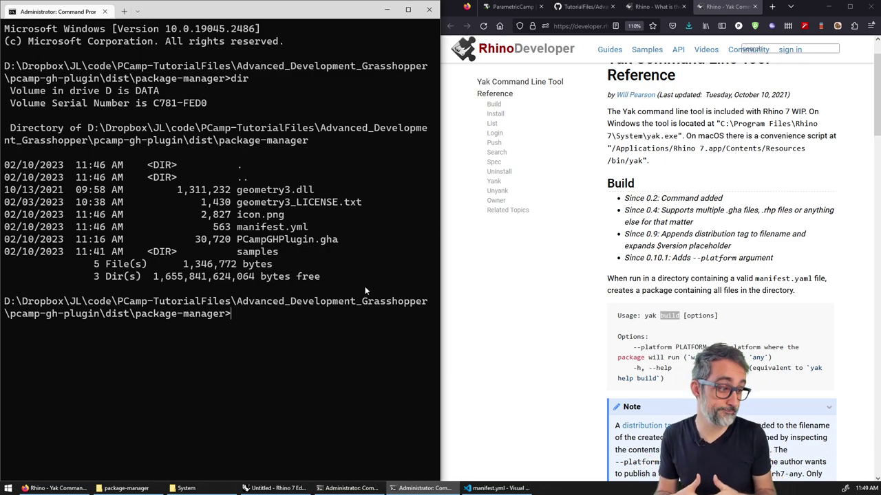
type("yak")
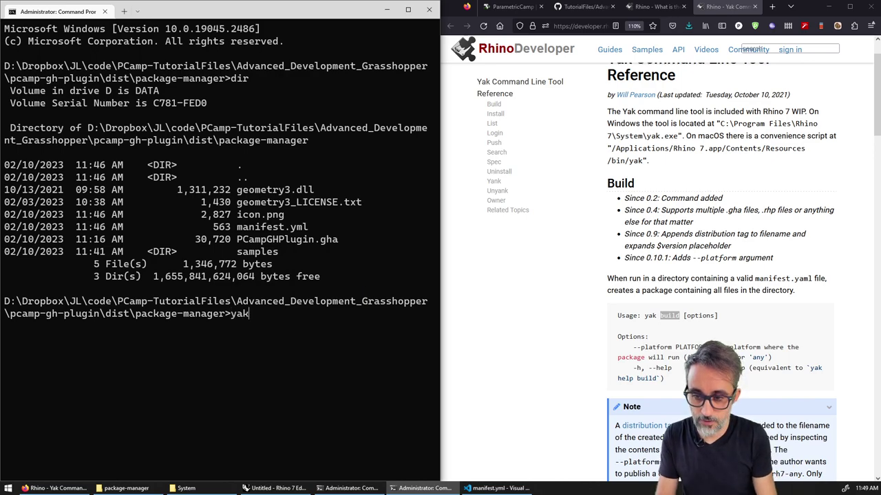
key("Return")
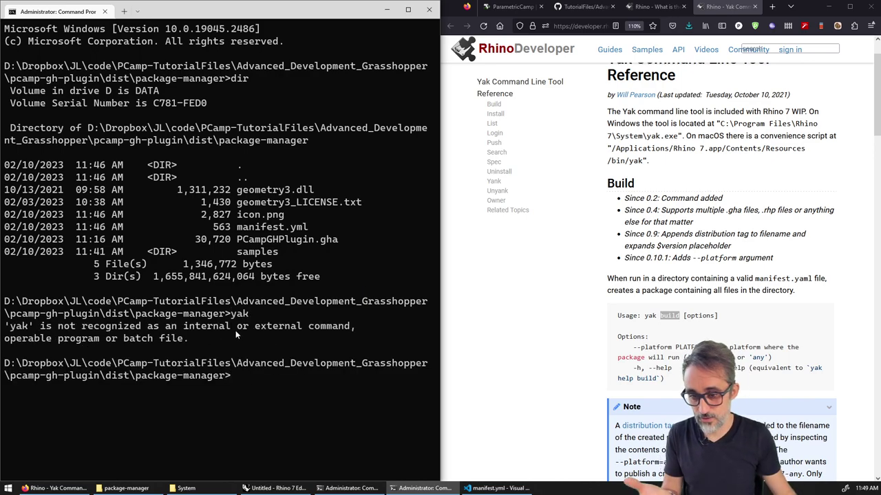
Copy the full path of the Rhino 7 System folder that contains Yak.exe
left_click(126, 488)
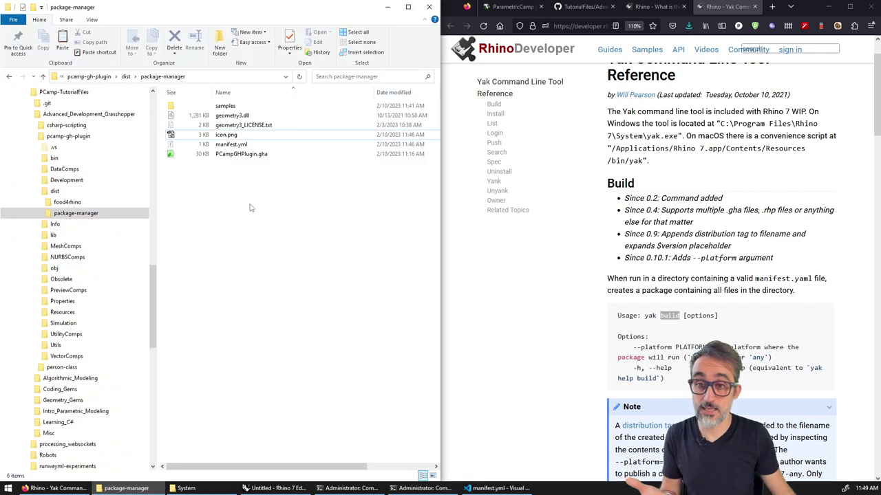
left_click(206, 487)
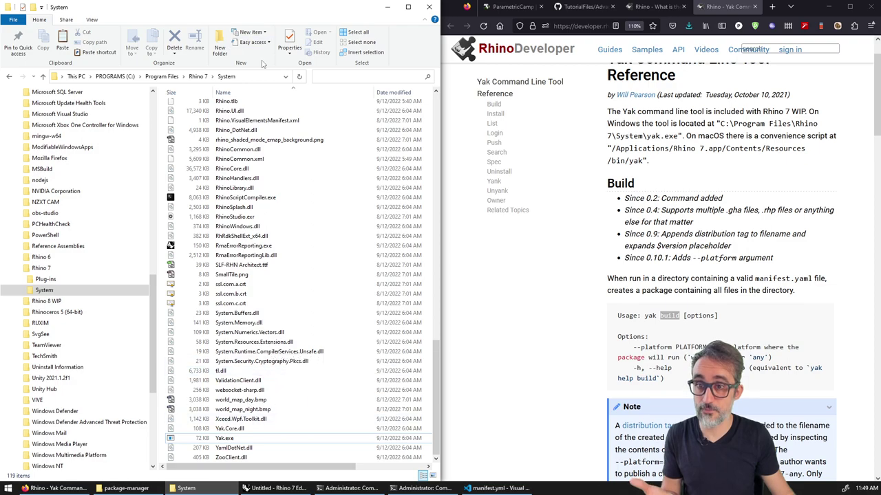
left_click(85, 76)
key("ctrl+c")
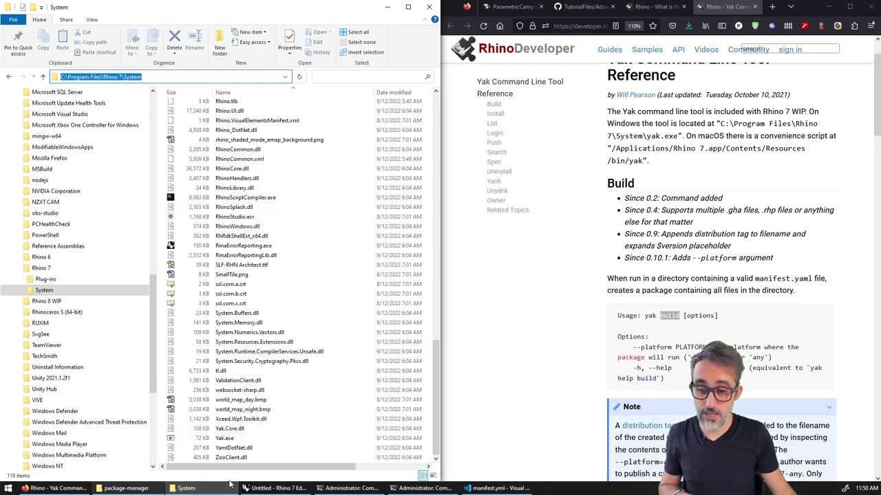
Clear the package-manager Command Prompt and run "C:\Program Files\Rhino 7\System\yak.exe" using the copied path in quotes
left_click(415, 488)
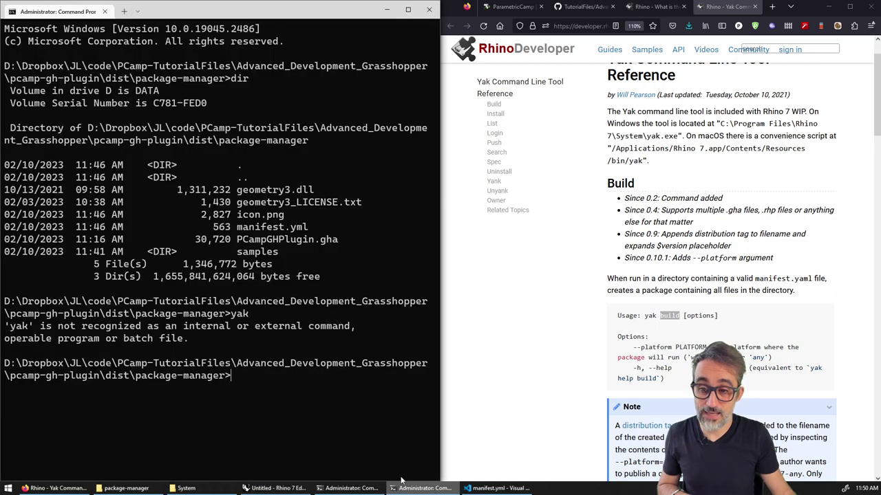
type("cls")
key("Return")
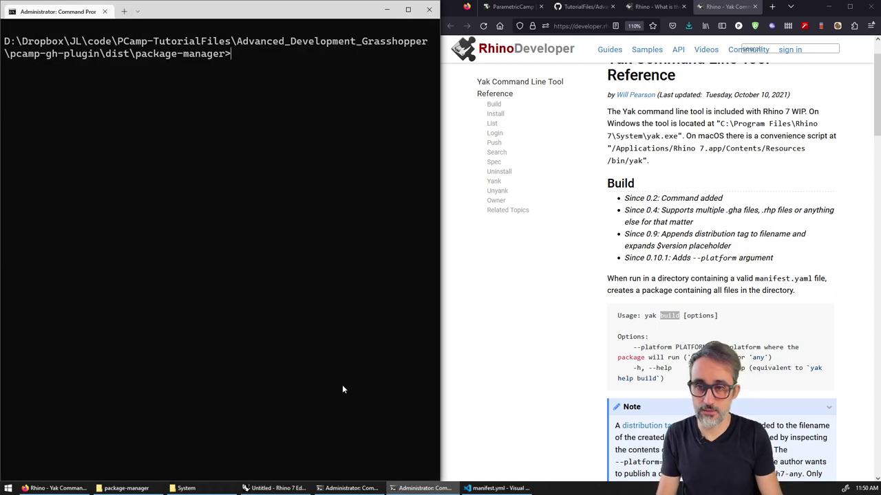
type("\"")
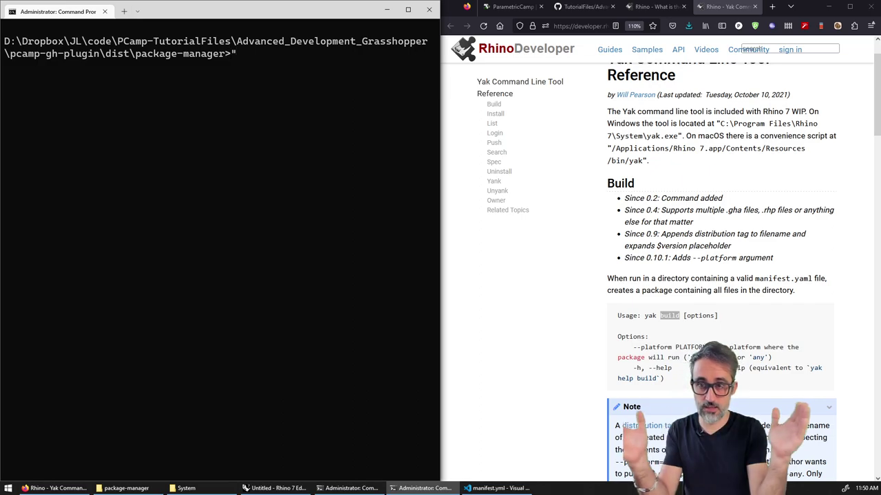
key("ctrl+v")
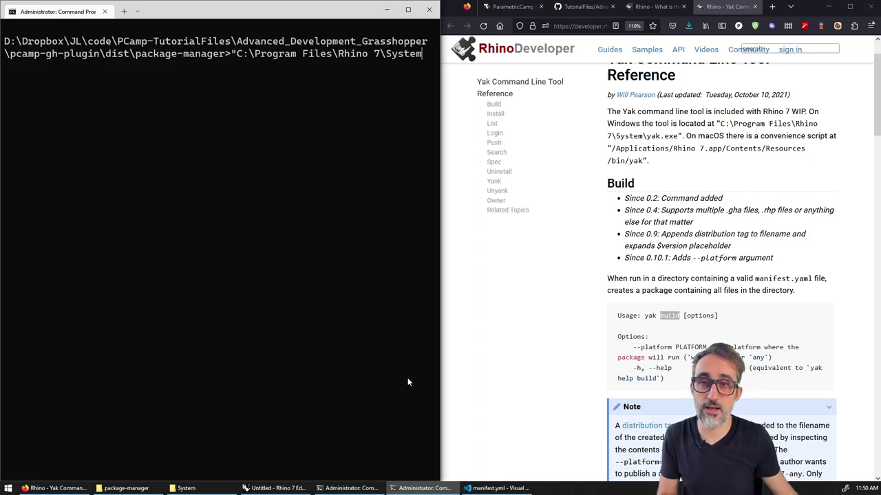
left_click_drag(441, 100, 474, 101)
type("\\yak")
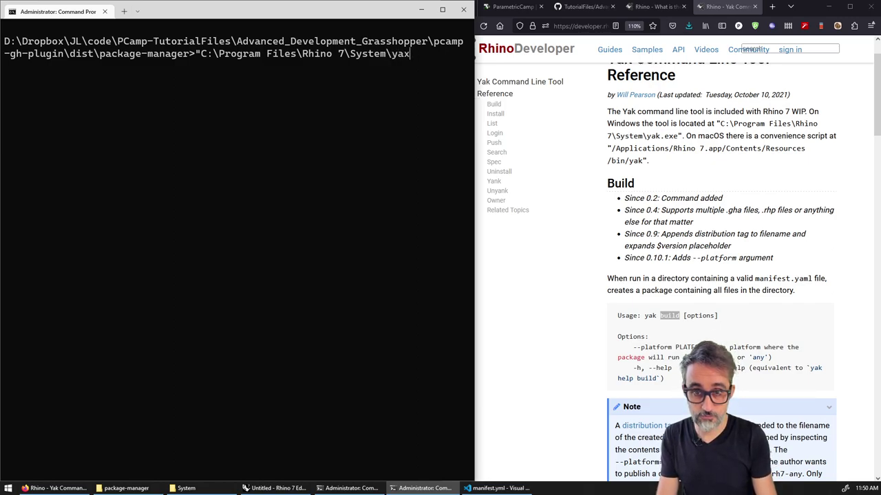
type(".exe\"")
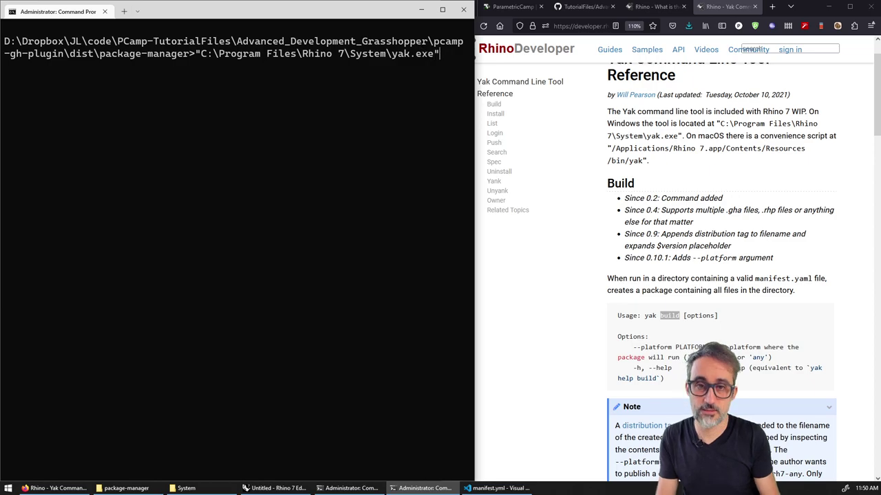
key("Return")
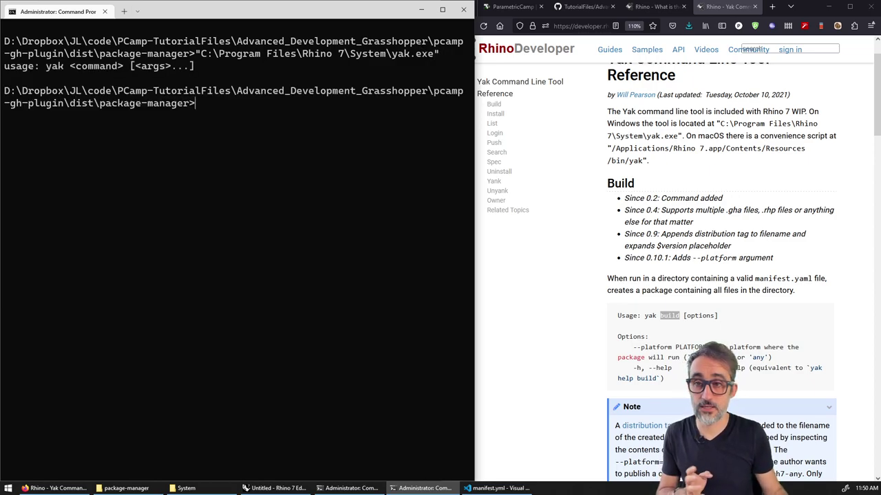
Run yak.exe from its full path with the help argument to list the available commands
left_click_drag(194, 66, 4, 69)
left_click(254, 71)
key("Up")
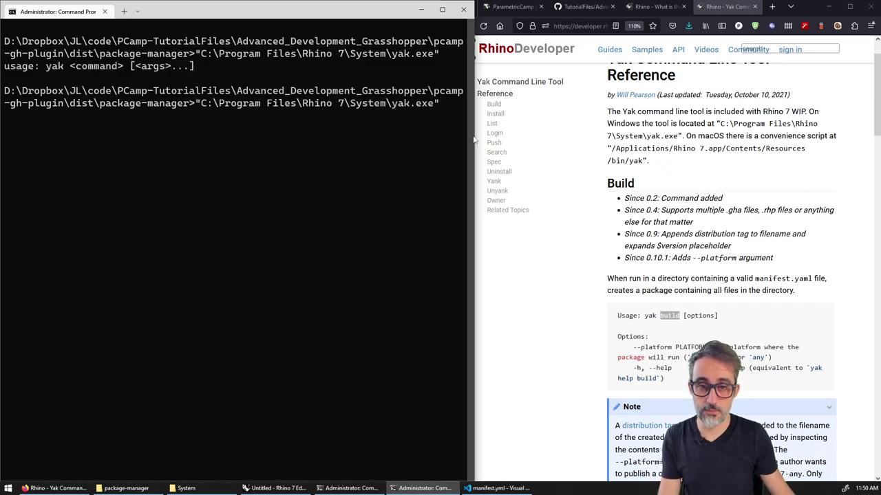
left_click_drag(475, 136, 436, 134)
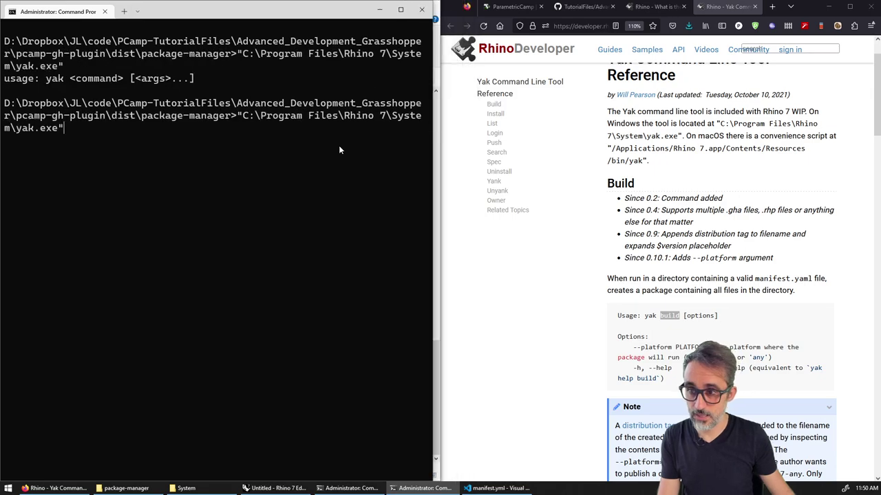
type("help")
key("Return")
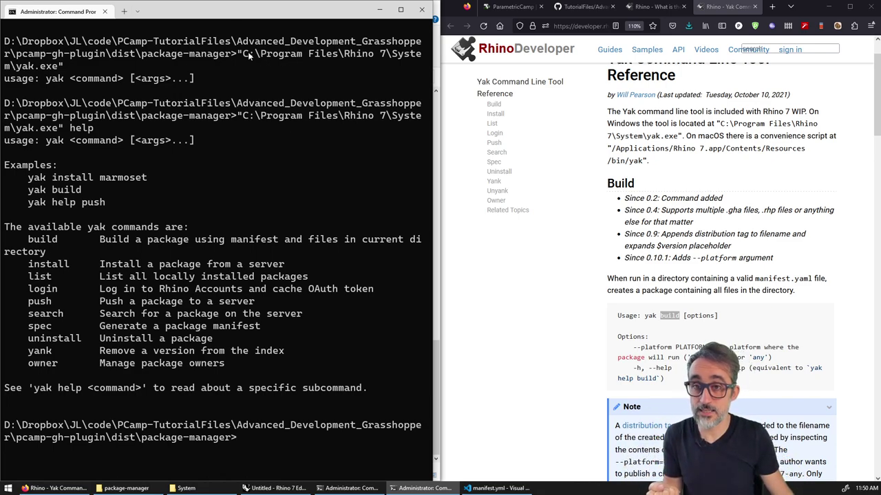
Check the Rhino 7 System folder's path again and return to the Command Prompt
left_click(185, 488)
left_click(252, 76)
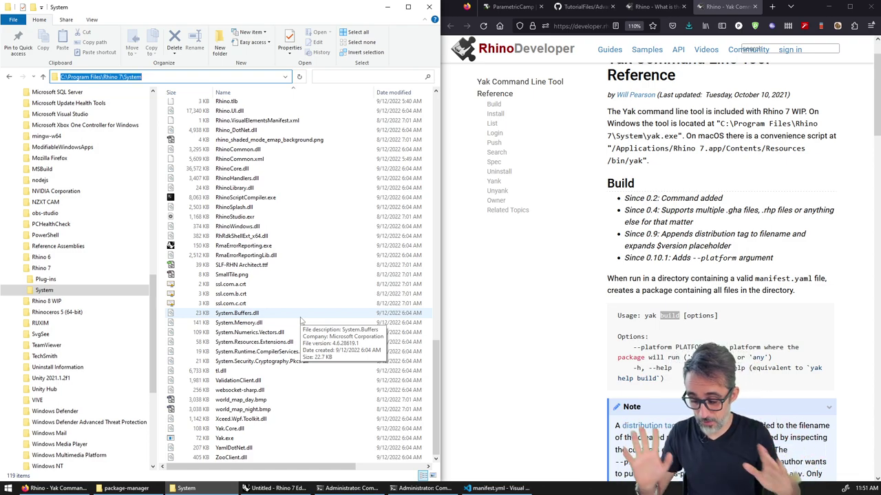
left_click(388, 6)
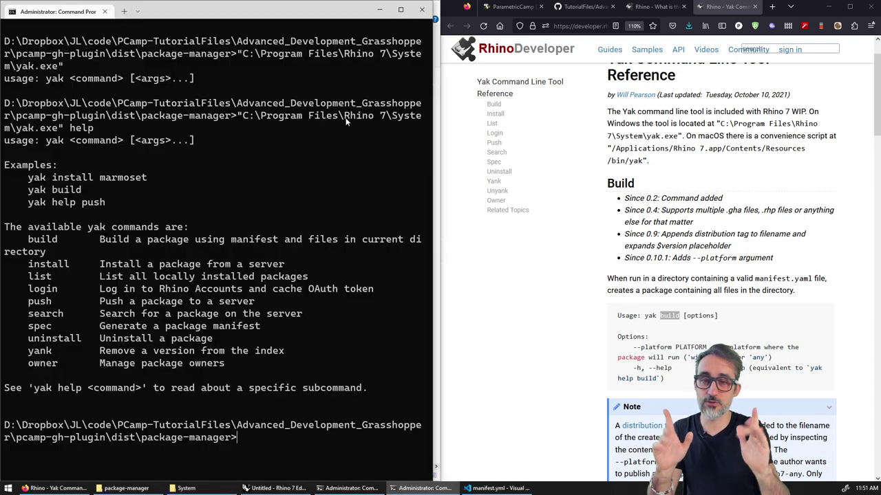
Clear the console and build the package by running "C:\Program Files\Rhino 7\System\yak.exe" build
type("cls")
key("Return")
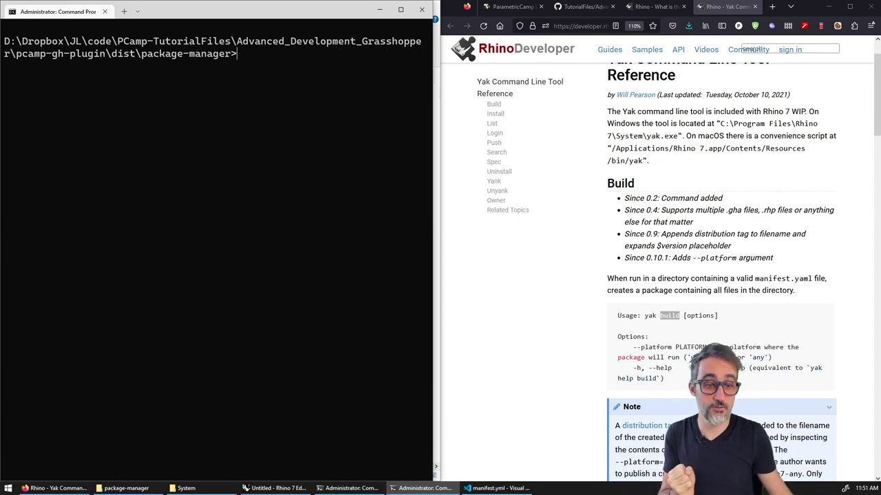
type("\"C:\\Program Files\\Rhino 7\\System\\yak.exe\" help")
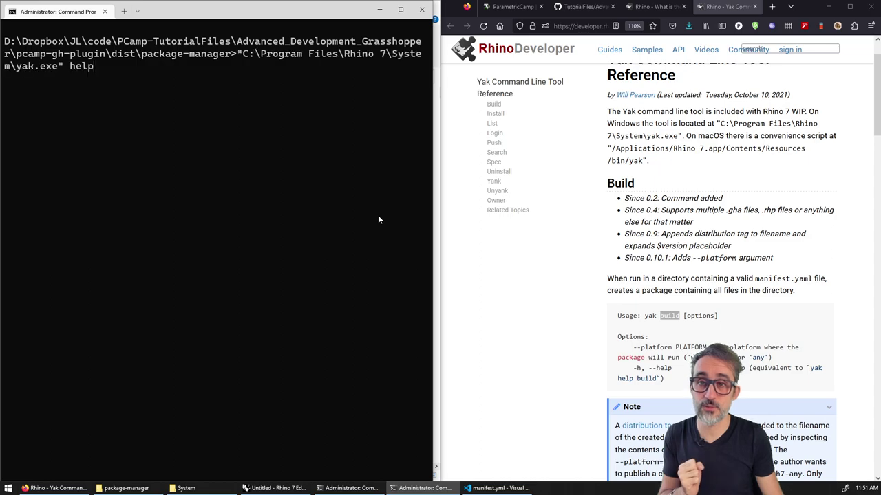
key("BackSpace")
key("BackSpace")
key("BackSpace")
key("BackSpace")
type("build")
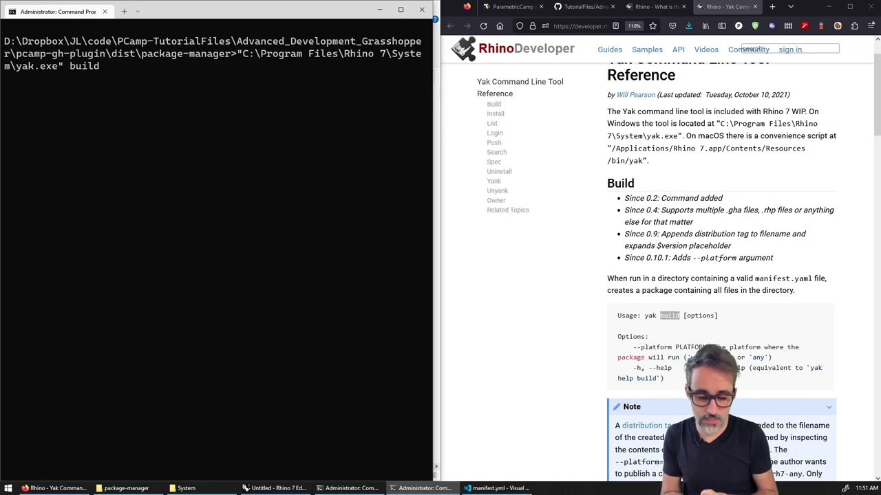
key("Return")
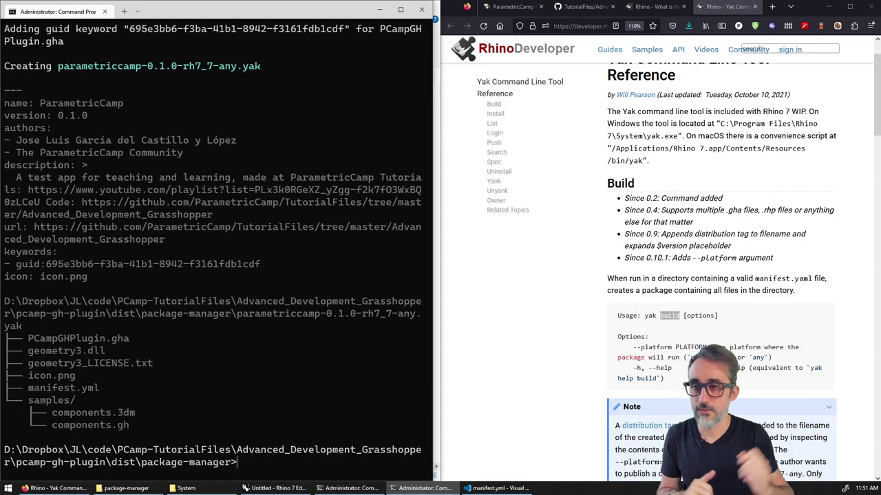
Shrink the console text to show the whole build output, and view the new .yak file in package-manager with large icons
scroll(373, 168, "down", 3, "ctrl")
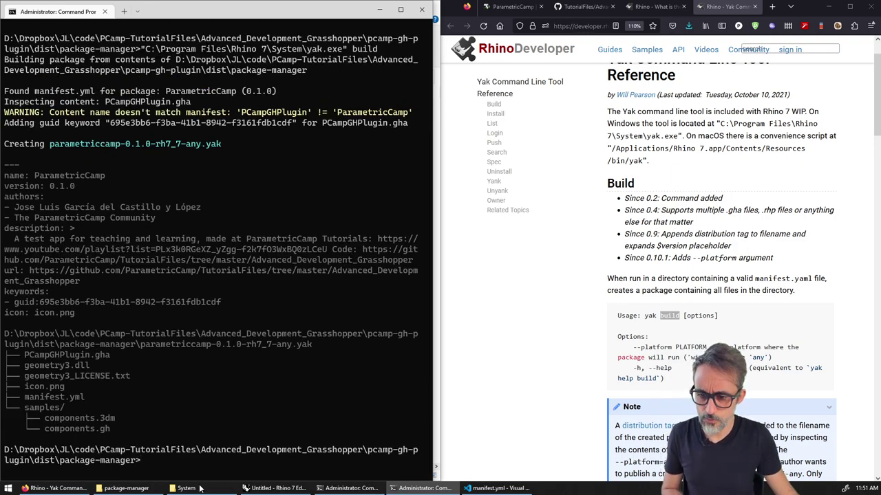
left_click(126, 487)
left_click(221, 155)
scroll(269, 198, "up", 3, "ctrl")
scroll(268, 199, "up", 2, "ctrl")
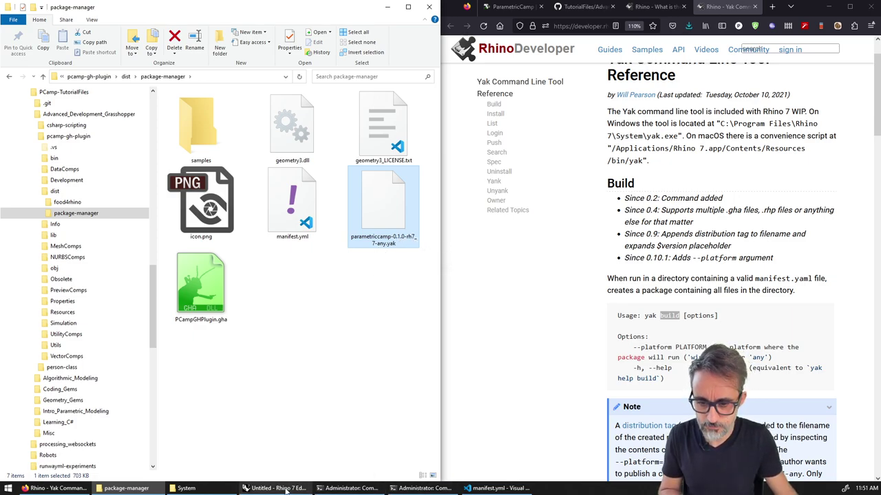
Examine the version, Rhino and platform parts of the .yak filename in the build output, and check the documented --platform option
left_click(407, 490)
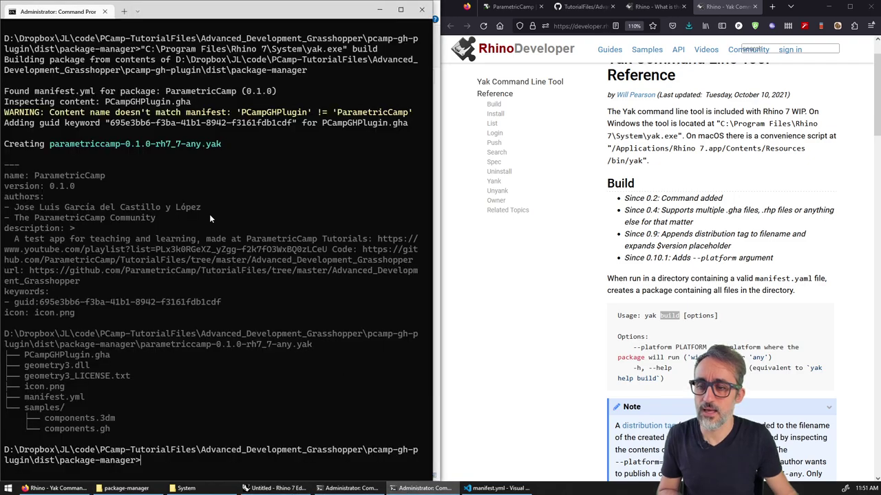
mouse_move(155, 143)
left_mouse_down()
mouse_move(169, 145)
mouse_move(138, 144)
mouse_move(156, 145)
left_mouse_up()
left_click_drag(51, 184, 74, 186)
left_click_drag(126, 144, 150, 144)
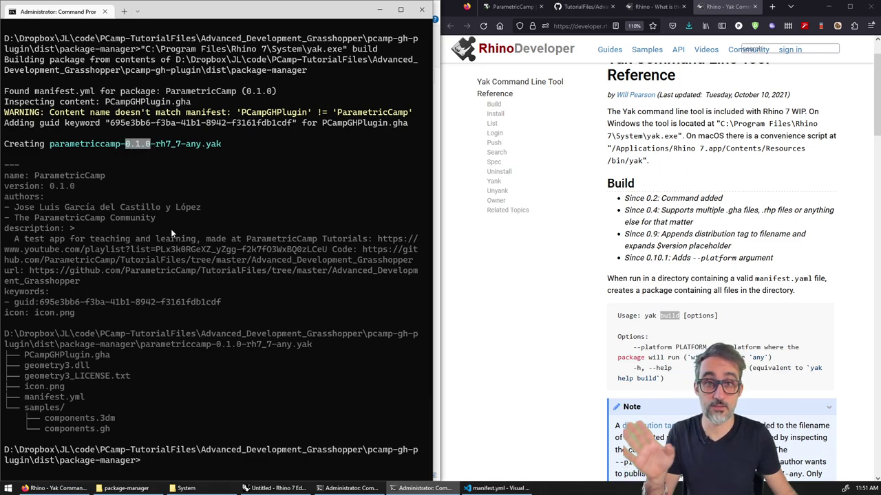
left_click(166, 156)
left_click_drag(155, 144, 181, 145)
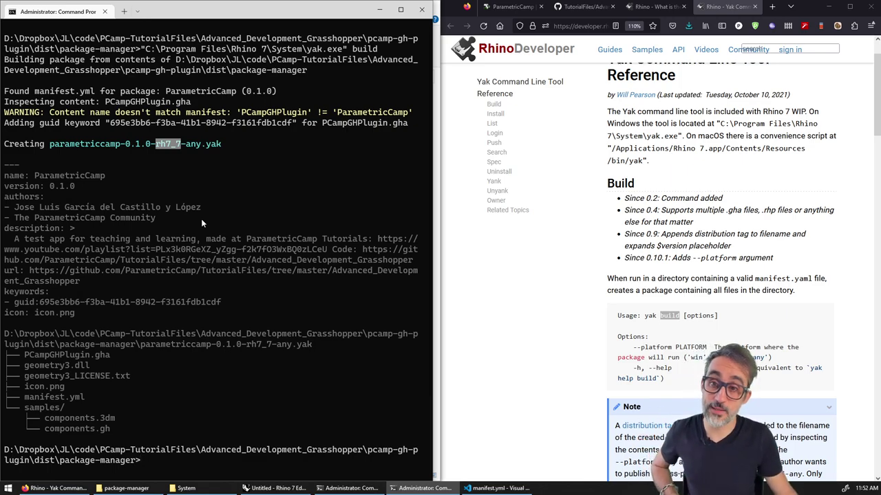
left_click_drag(186, 144, 199, 146)
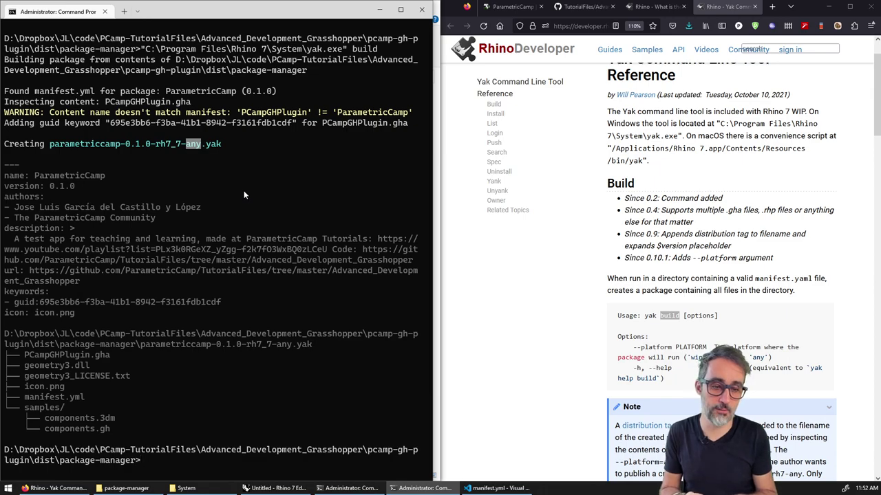
scroll(585, 198, "down", 3)
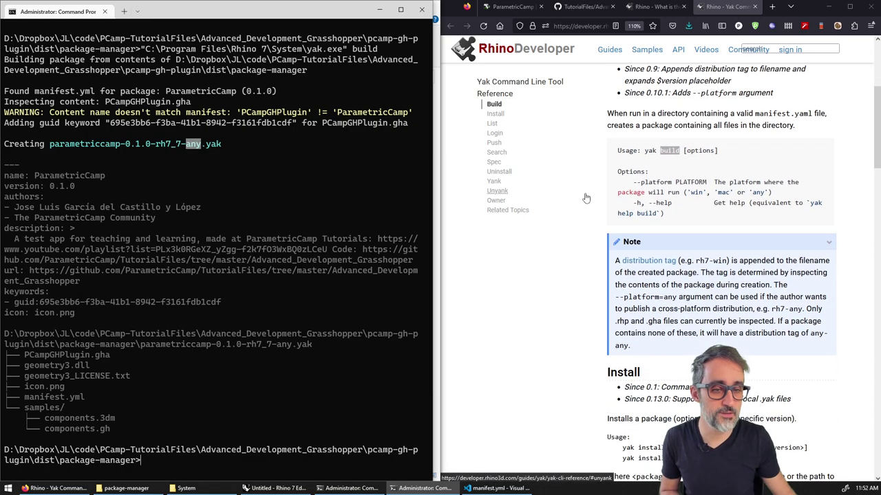
left_click(636, 182)
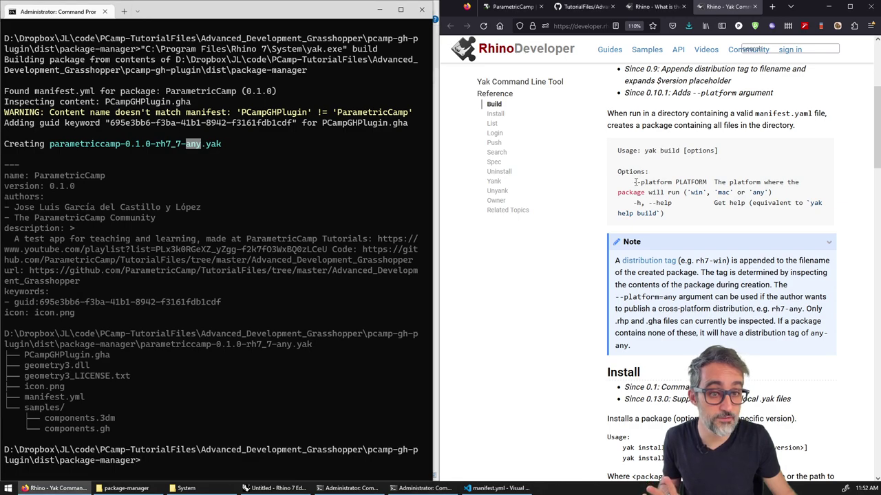
Clear the console and build a Windows-only package by running "C:\Program Files\Rhino 7\System\yak.exe" build --platform win
left_click(361, 200)
type("cls")
key("Return")
key("Up")
key("Up")
type("--platform ")
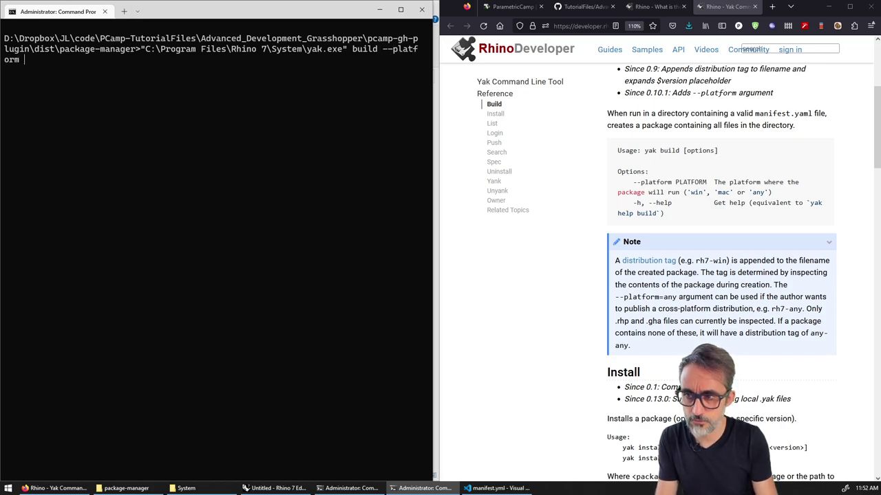
type("'win'")
key("BackSpace")
key("BackSpace")
key("BackSpace")
key("BackSpace")
key("BackSpace")
type("win")
key("Return")
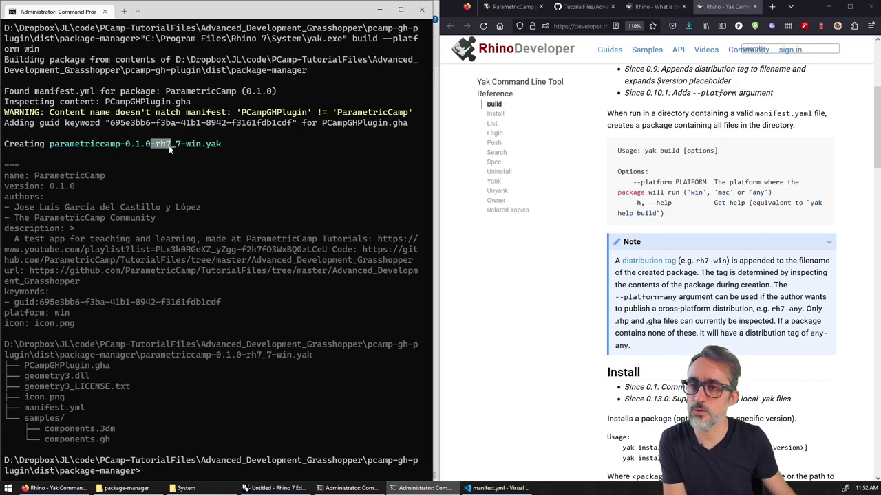
Examine the platform part of the .yak filename in the build output, and compare the win and any packages in the package-manager folder
mouse_move(185, 145)
left_mouse_down()
mouse_move(202, 145)
mouse_move(193, 146)
left_mouse_up()
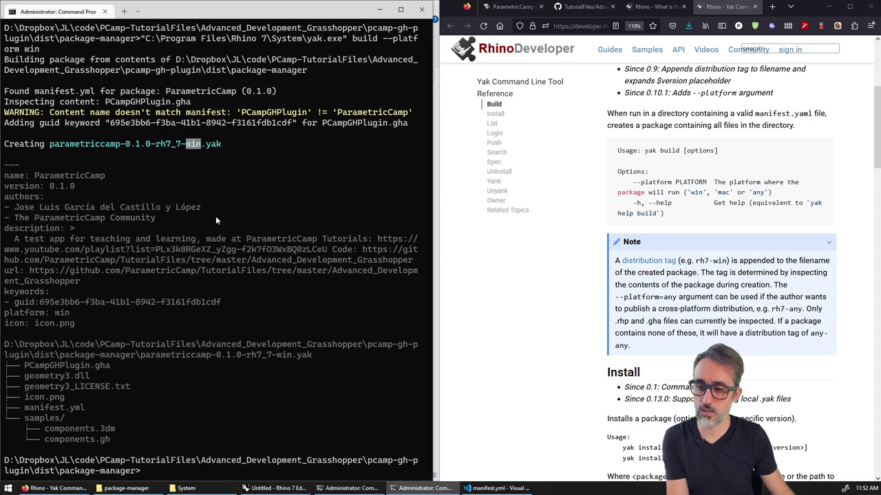
left_click(126, 488)
left_click(382, 205)
left_click(200, 299)
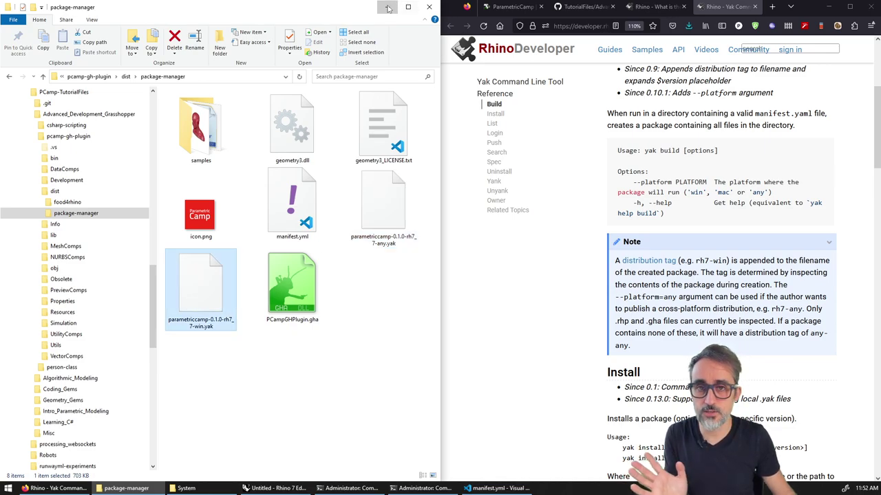
key("alt+Tab")
left_click(159, 145)
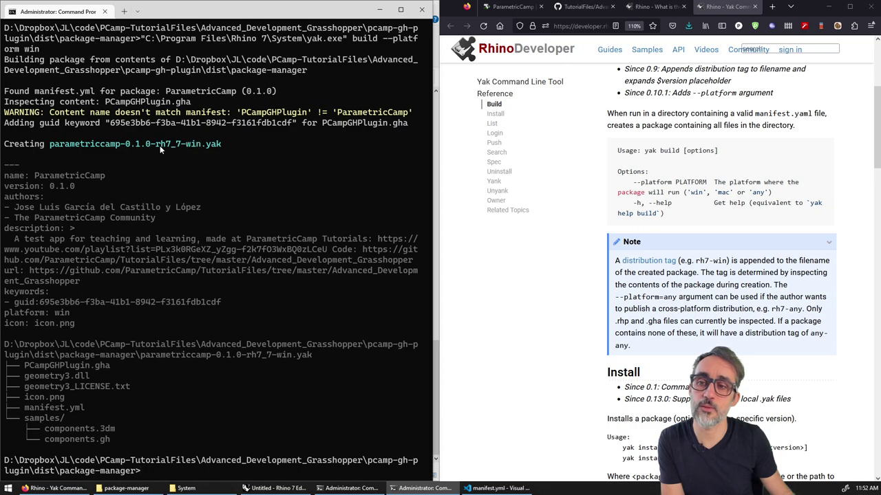
double_click(193, 145)
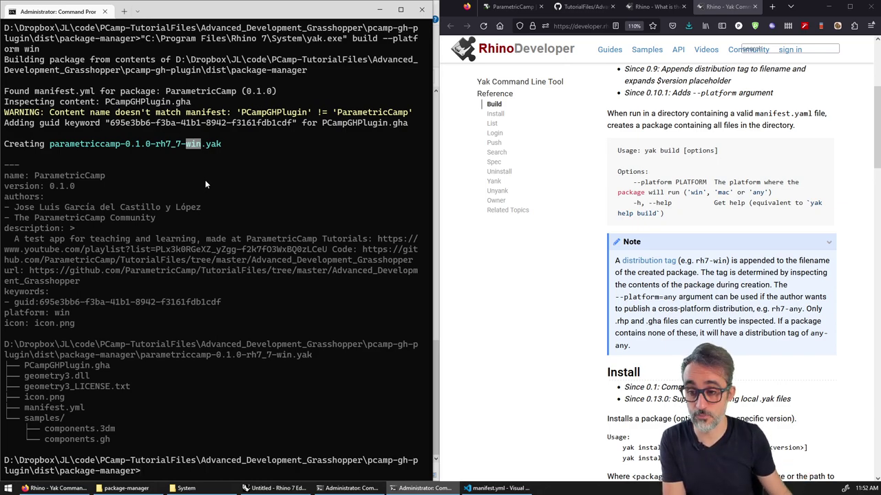
left_click(138, 488)
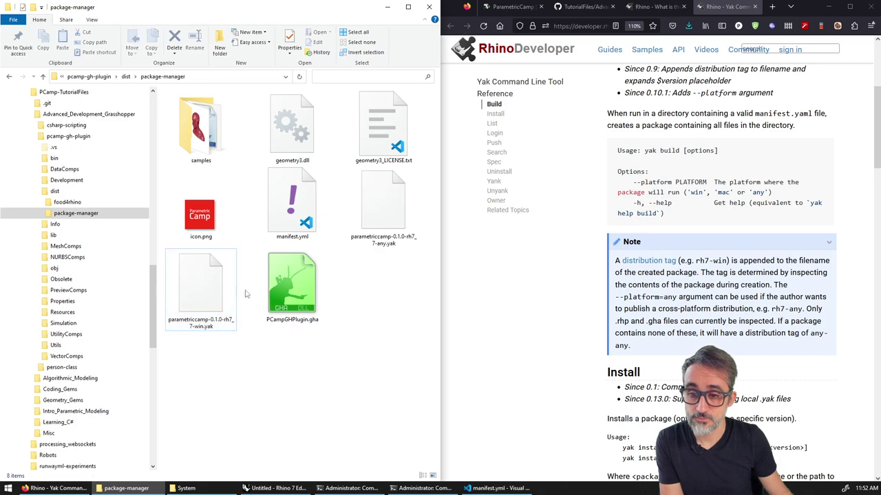
left_click(404, 221)
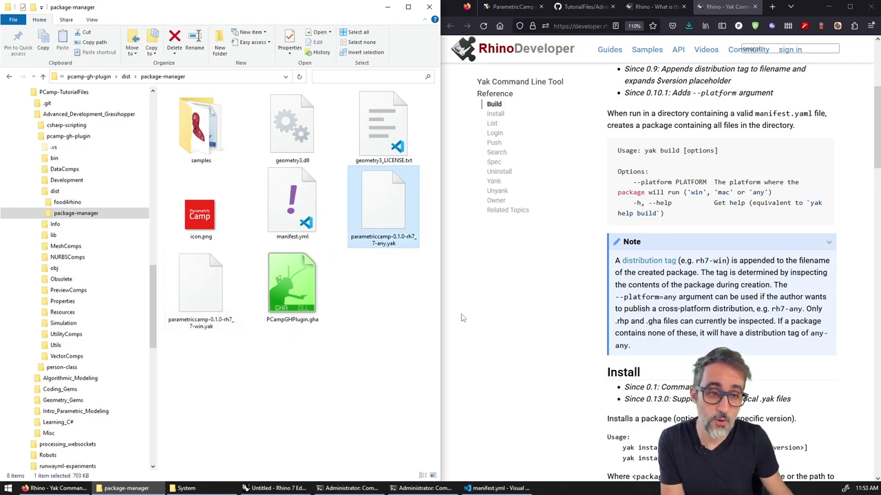
left_click(397, 283)
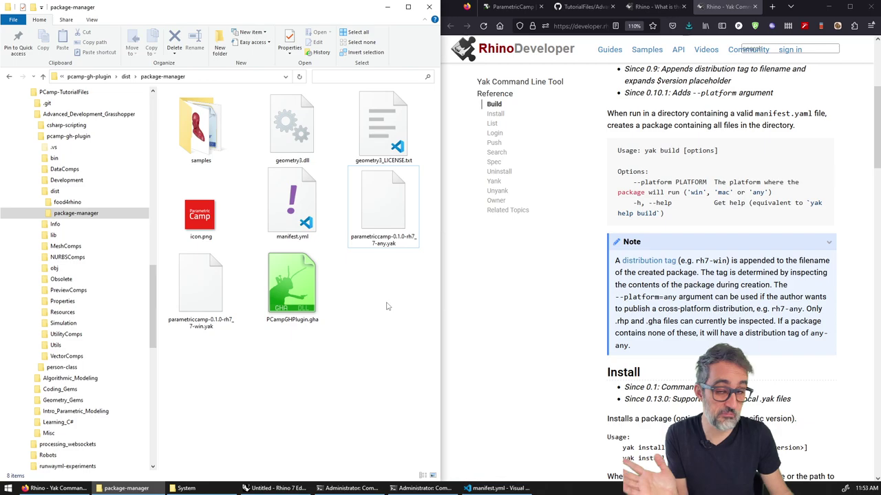
left_click(387, 7)
Examine the tree of packaged files at the end of the build output
left_click_drag(109, 438, 7, 365)
key("ctrl+c")
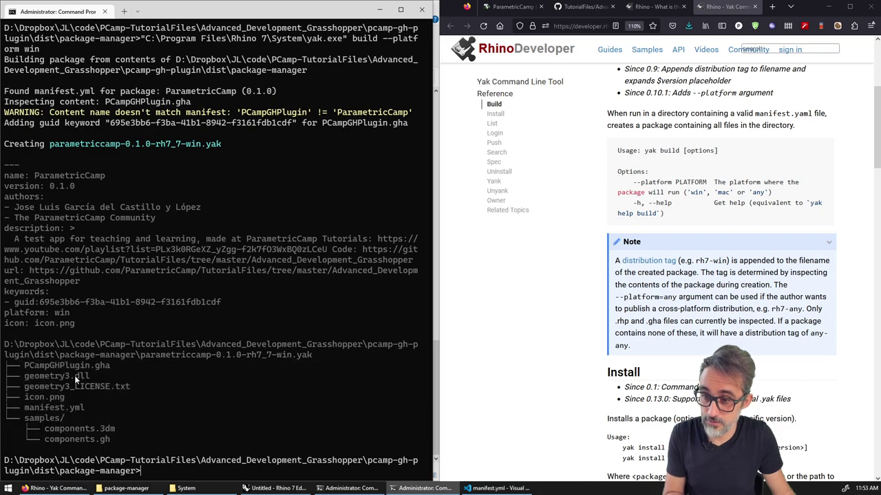
left_click_drag(121, 441, 4, 366)
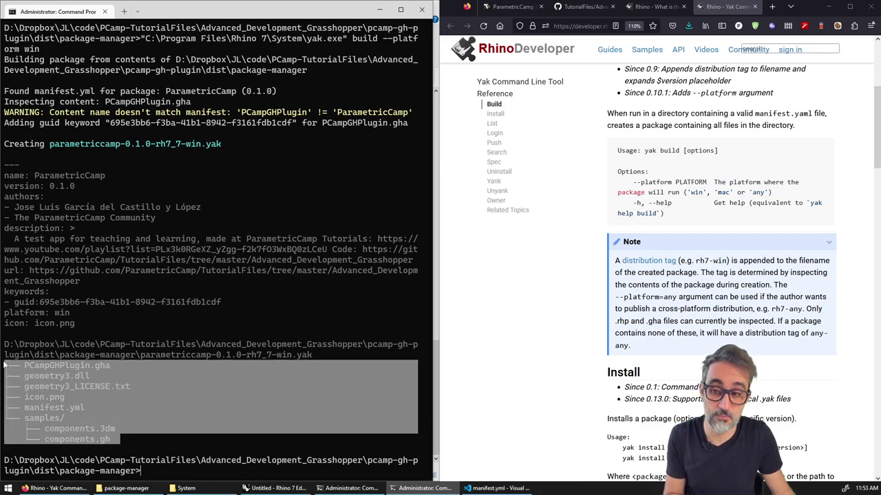
key("ctrl+c")
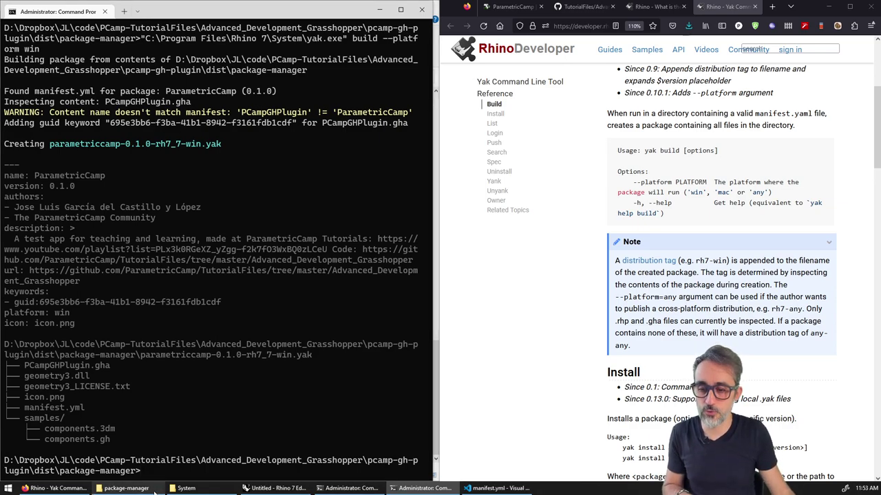
Delete parametriccamp-0.1.0-rh7_7-win.yak from the package-manager folder and return to the Command Prompt
left_click(126, 488)
left_click(217, 318)
key("Delete")
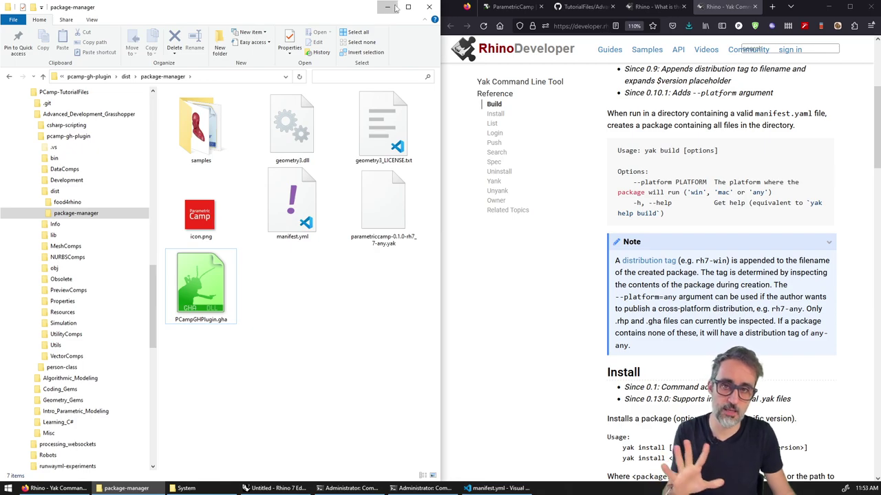
key("alt+Tab")
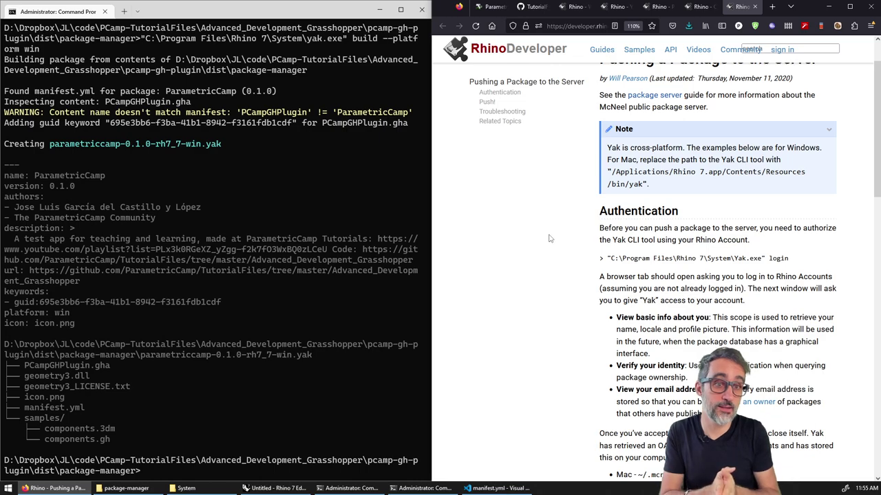
Clear the console and review the Authentication section of the "Pushing a Package to the Server" guide
left_click(261, 236)
type("cls")
key("Return")
scroll(598, 119, "up", 1)
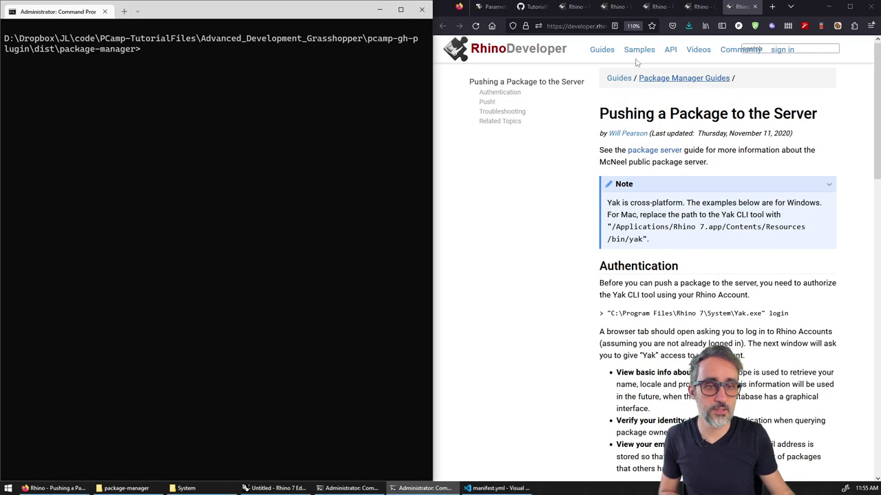
left_click_drag(598, 119, 816, 116)
scroll(816, 115, "down", 1)
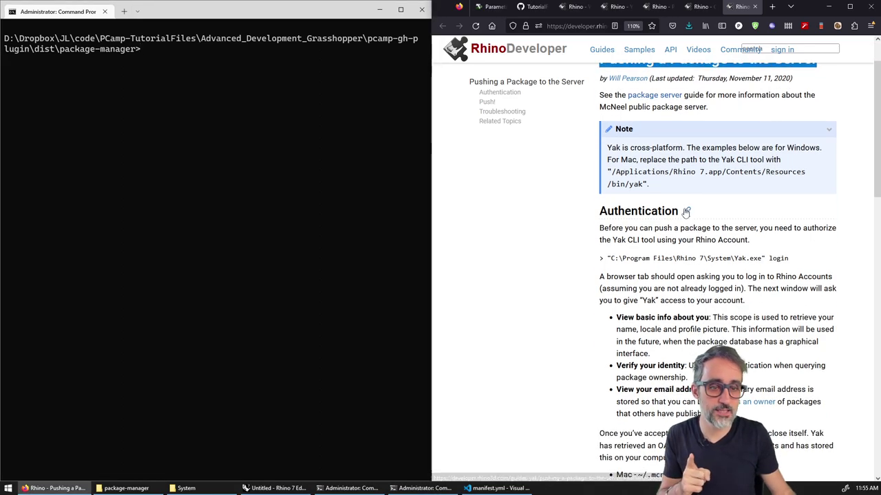
left_click_drag(600, 211, 679, 212)
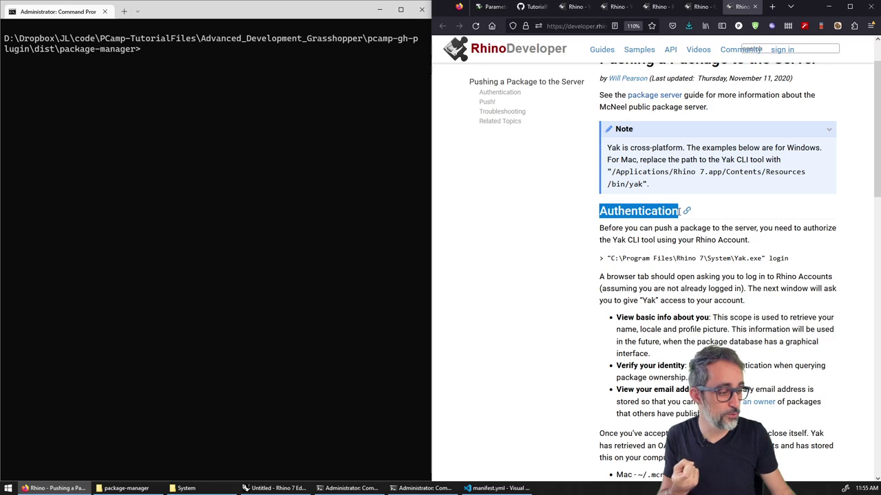
scroll(691, 263, "down", 1)
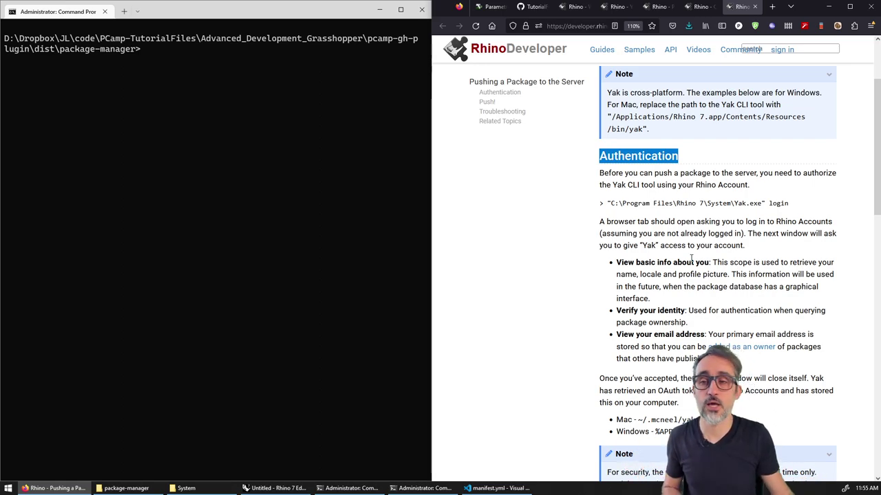
Start the Yak authentication by running "C:\Program Files\Rhino 7\System\yak.exe" login, reusing the earlier build command's executable path
left_click(358, 184)
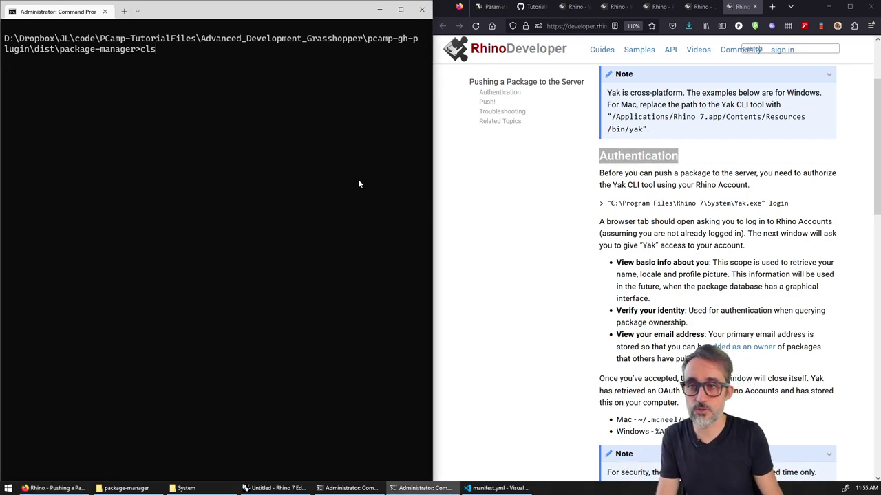
key("ctrl+v")
key("ctrl+Left")
key("ctrl+Left")
key("ctrl+Left")
key("Delete")
key("Delete")
key("Delete")
key("Delete")
key("Delete")
key("Delete")
key("Delete")
key("Delete")
key("Delete")
key("Delete")
key("Delete")
key("Delete")
key("Delete")
key("Delete")
key("Delete")
key("Delete")
key("Delete")
key("Delete")
key("Delete")
key("Delete")
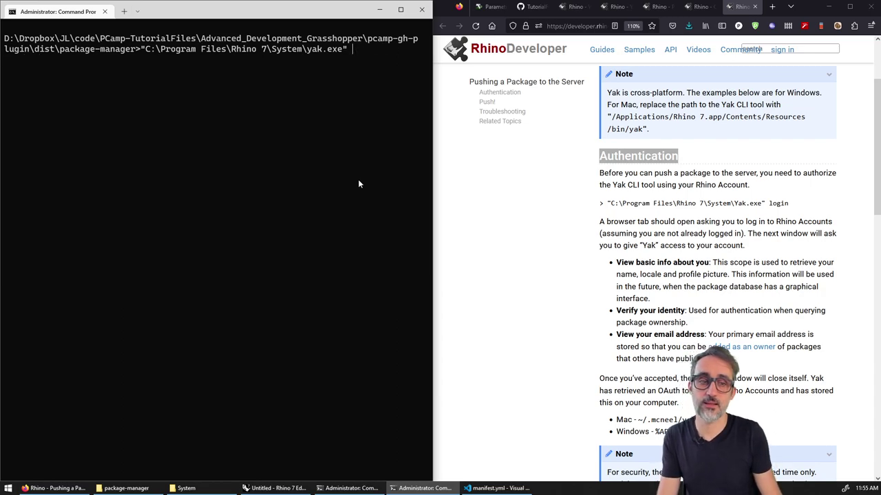
double_click(778, 203)
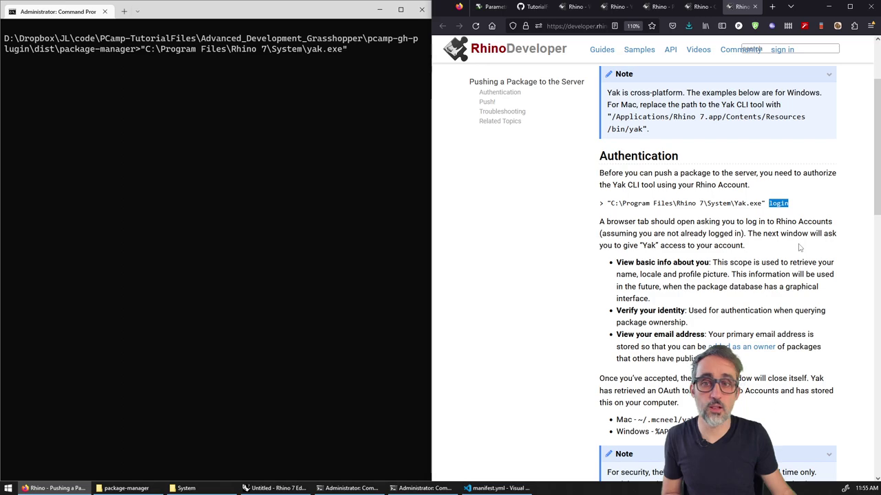
left_click(397, 186)
type("login")
key("Return")
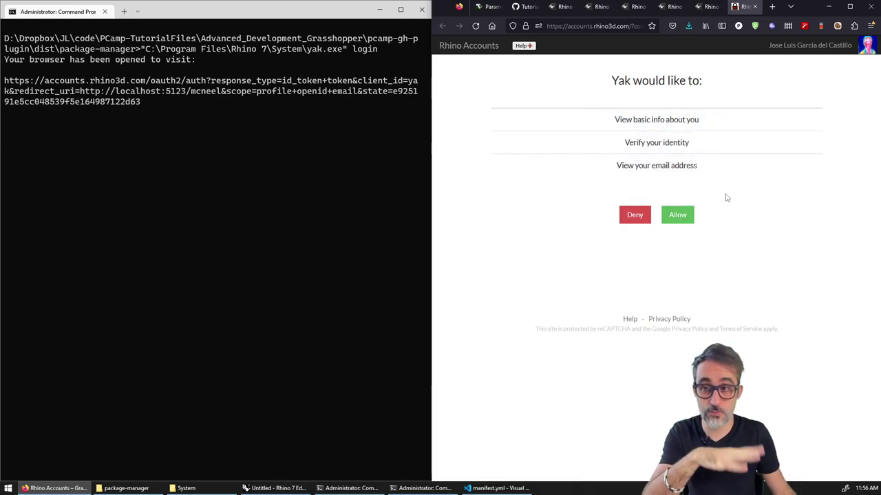
Allow Yak to access the Rhino account, and check the authorization page and the login output in the console
left_click(686, 216)
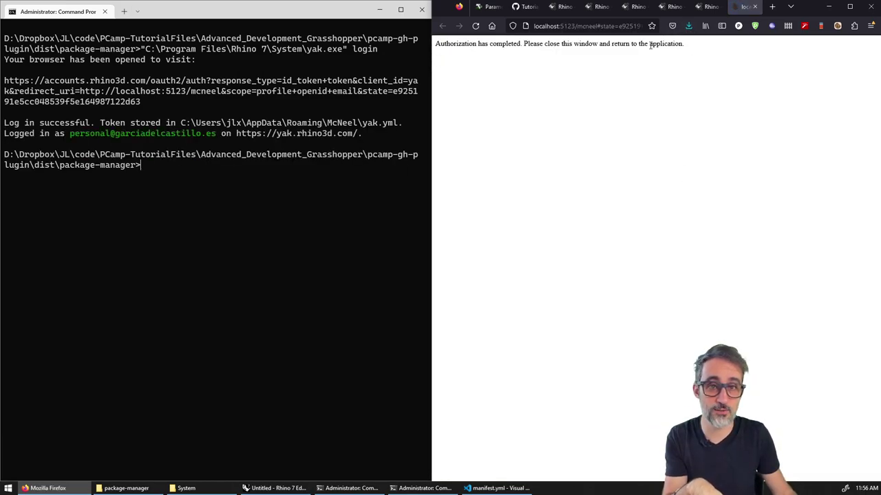
left_click_drag(686, 45, 435, 45)
scroll(540, 111, "up", 5, "ctrl")
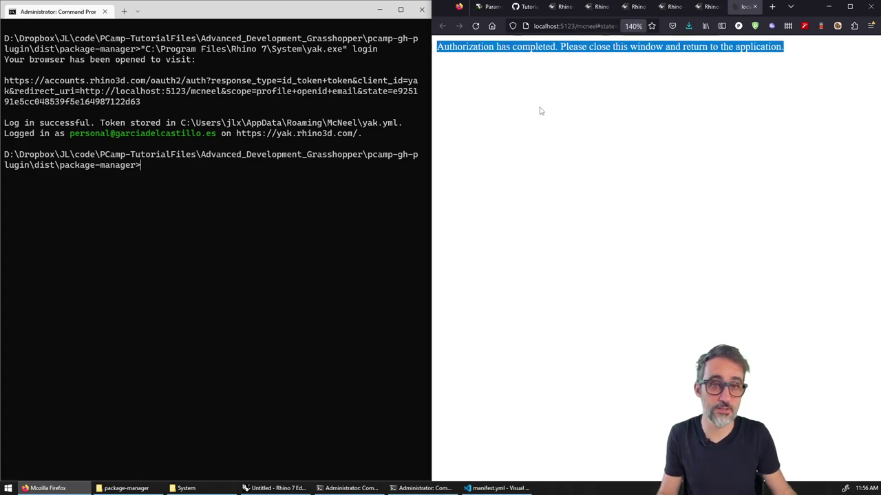
scroll(540, 112, "down", 1, "ctrl")
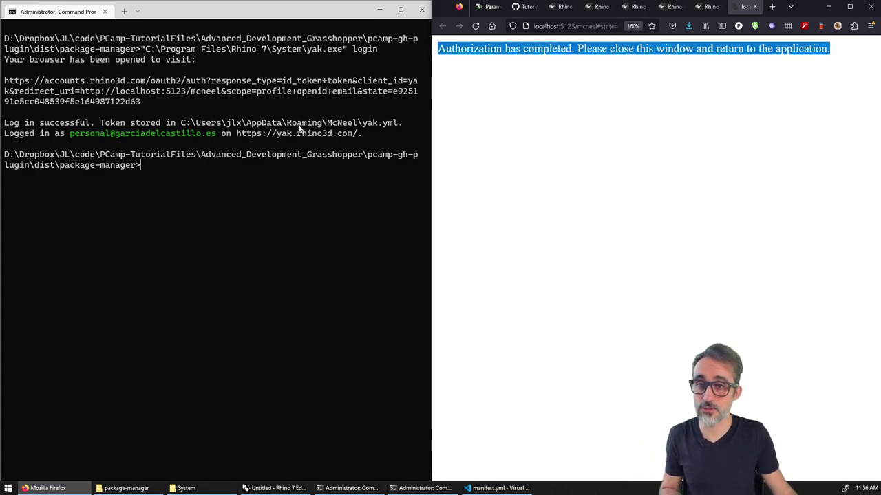
left_click(7, 122)
left_click_drag(7, 122, 211, 136)
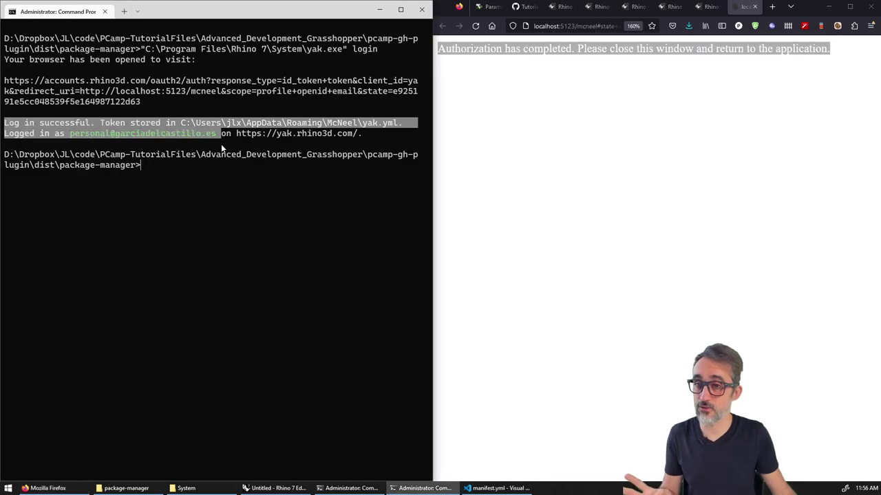
Clear the console and close the authorization page in the browser
left_click(221, 145)
type("cls")
key("Return")
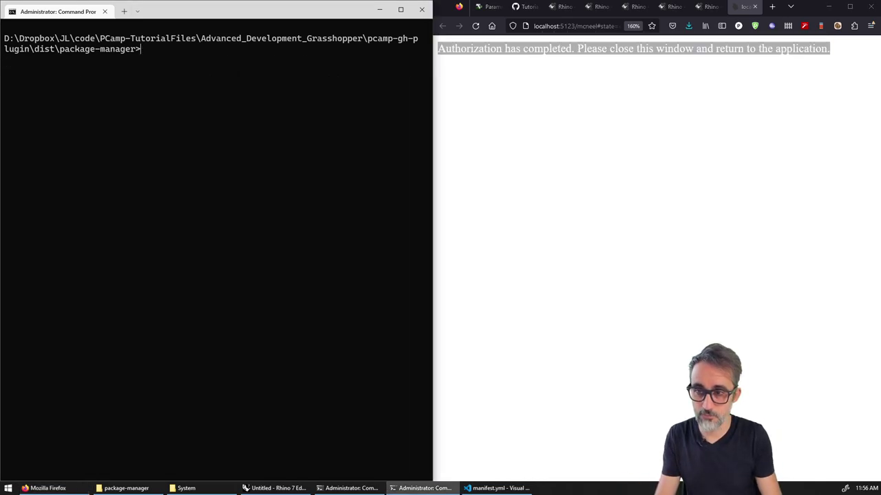
left_click(754, 6)
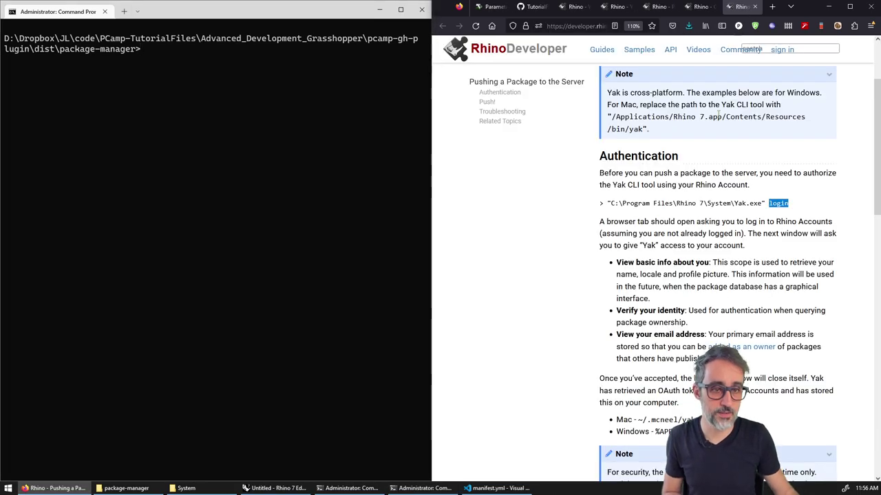
Following the guide's Push section, publish the package by running "C:\Program Files\Rhino 7\System\yak.exe" push parametriccamp-0.1.0-rh7_7-any.yak
scroll(716, 122, "down", 4)
scroll(716, 122, "down", 5)
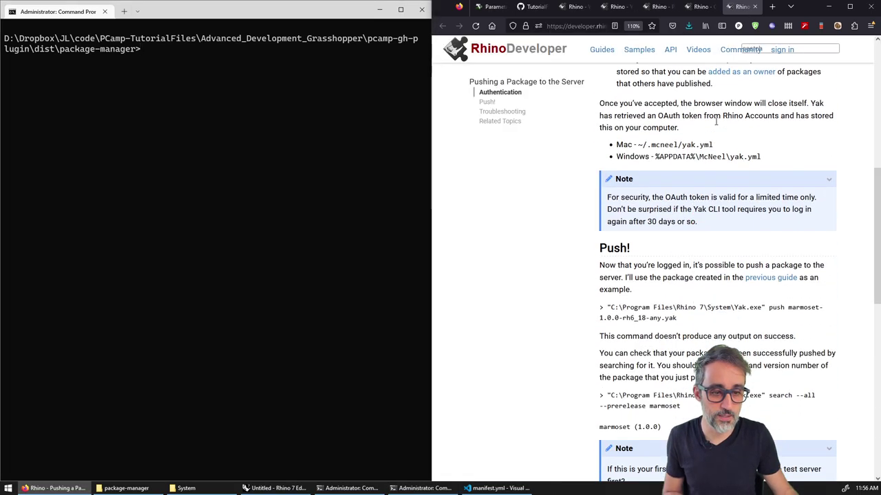
left_click(312, 125)
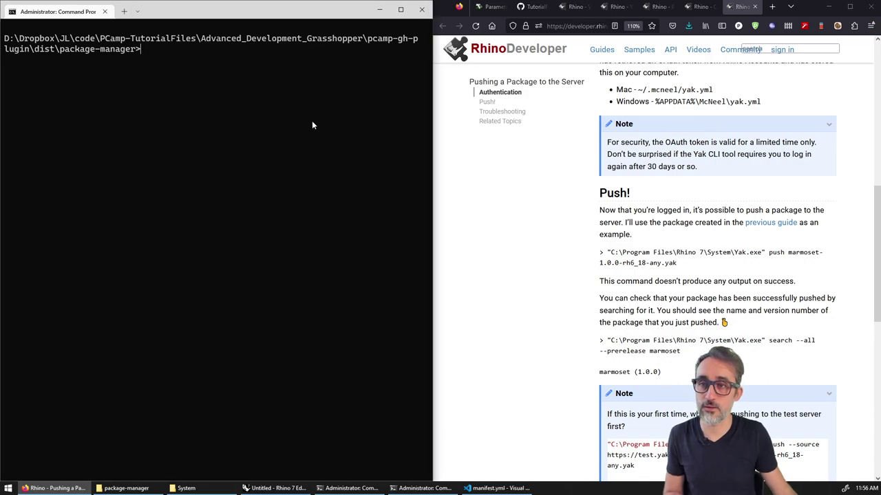
type("\"C:")
key("Up")
key("BackSpace")
key("BackSpace")
key("BackSpace")
key("BackSpace")
key("BackSpace")
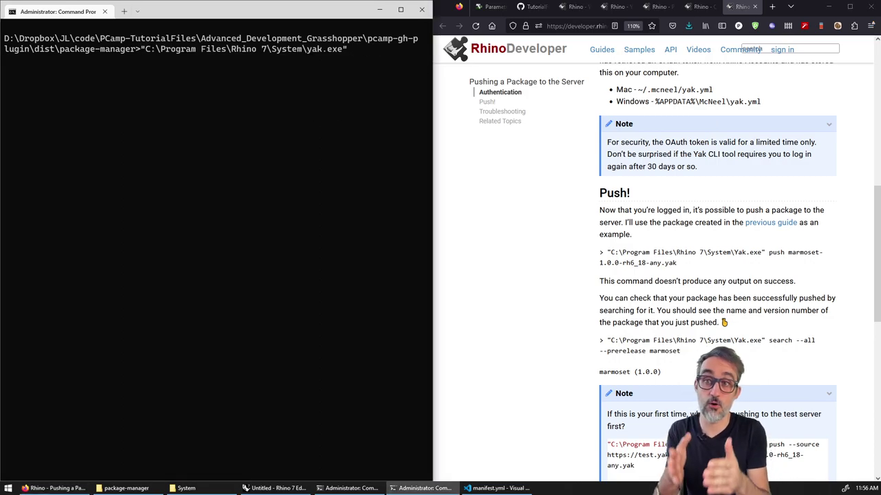
type("push ")
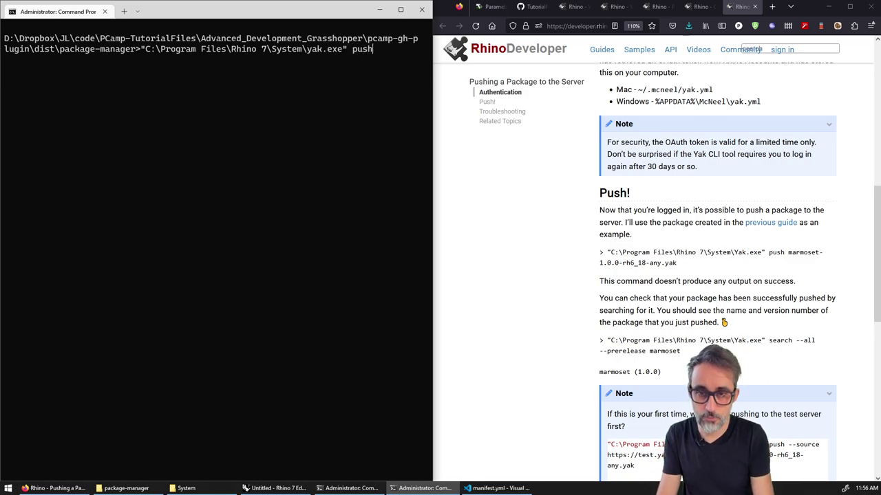
type("para")
key("Tab")
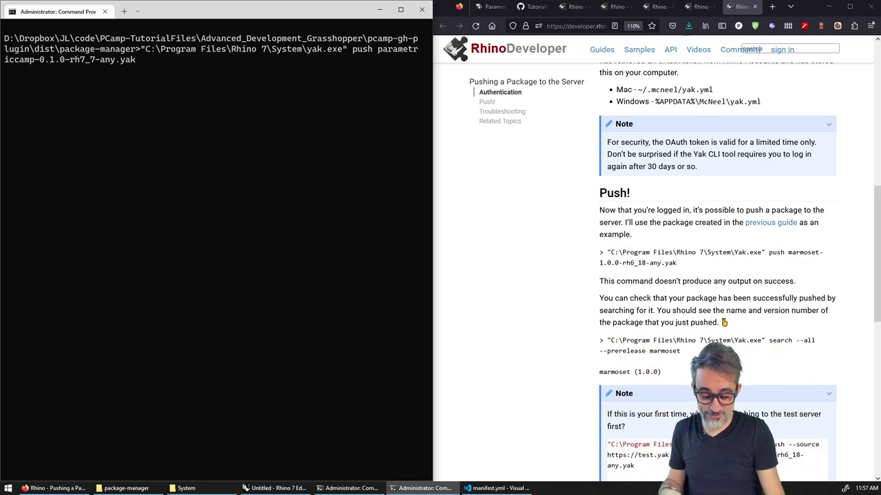
scroll(275, 175, "up", 1, "ctrl")
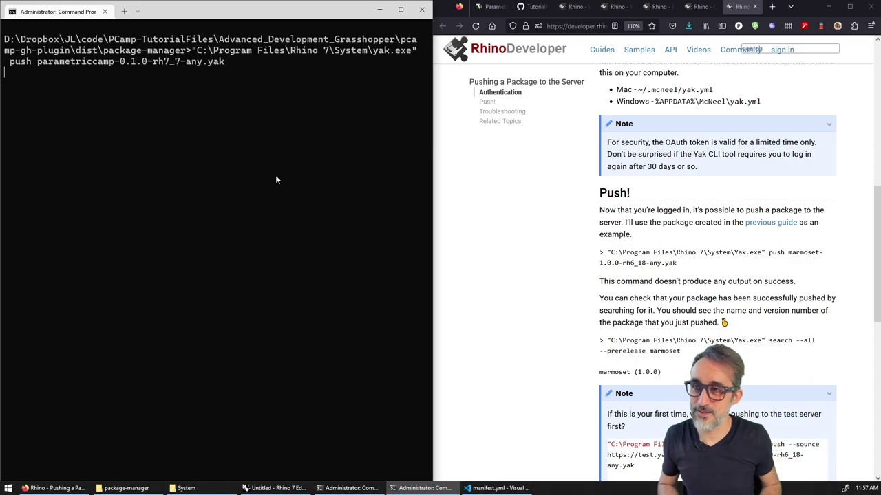
key("Return")
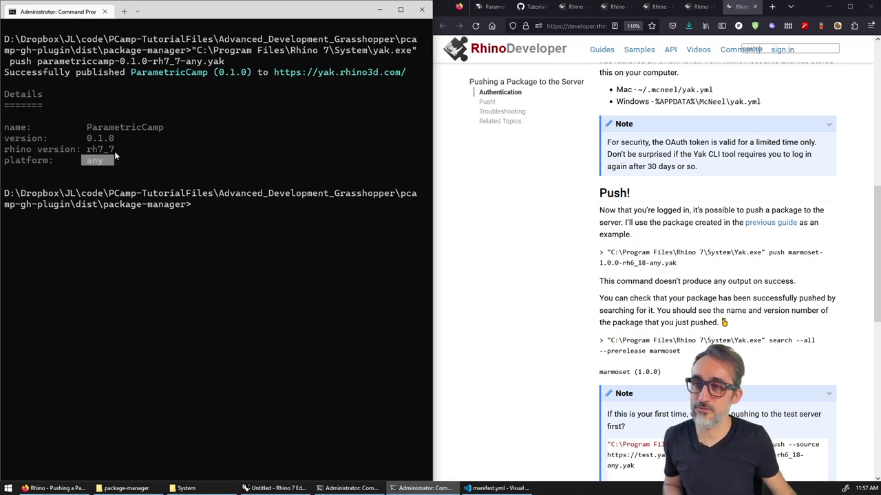
Highlight the Rhino version in the push output, switch to Rhino 7, and search the Package Manager's online packages for "parametric"
left_click_drag(88, 149, 118, 150)
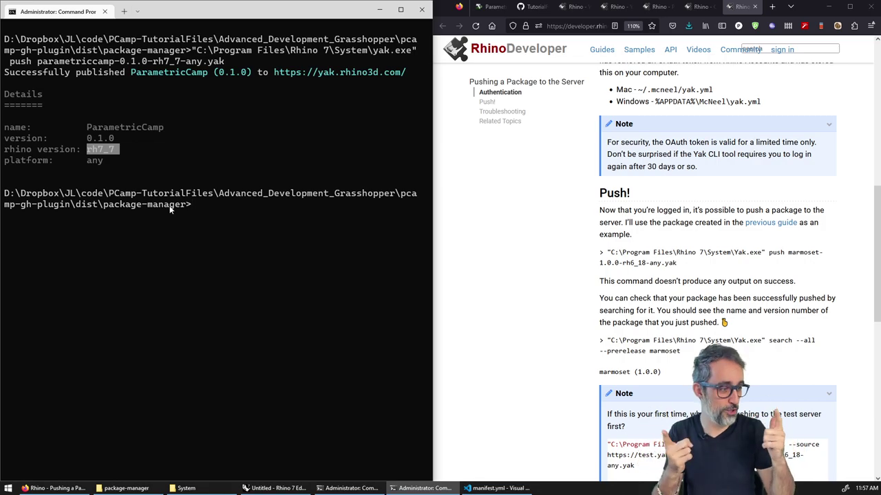
left_click(275, 487)
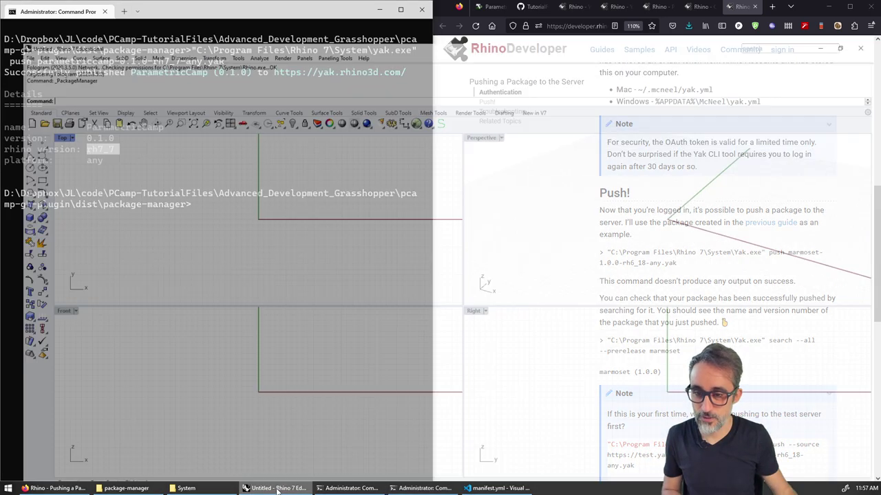
type("_Pa")
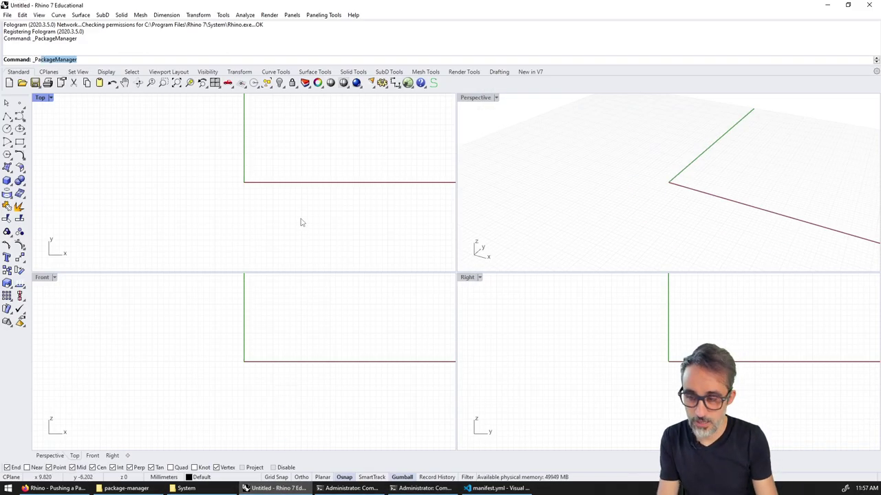
key("Return")
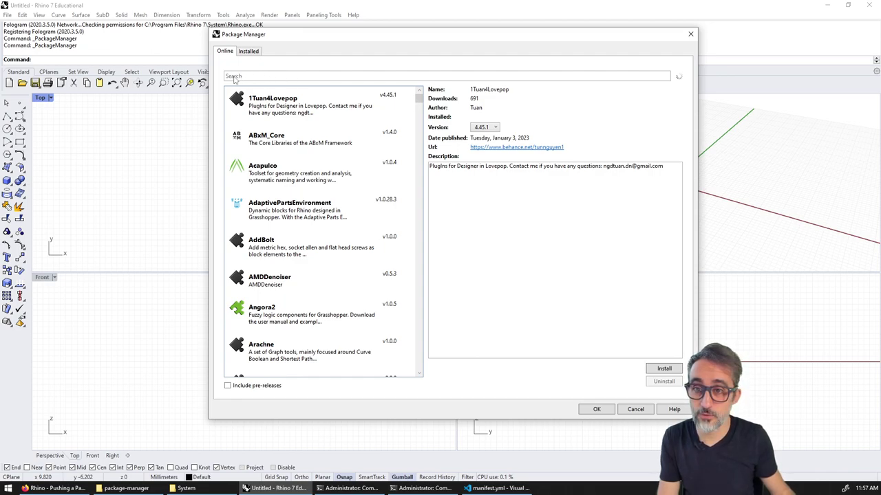
left_click(260, 77)
type("package")
key("BackSpace")
type("rametric")
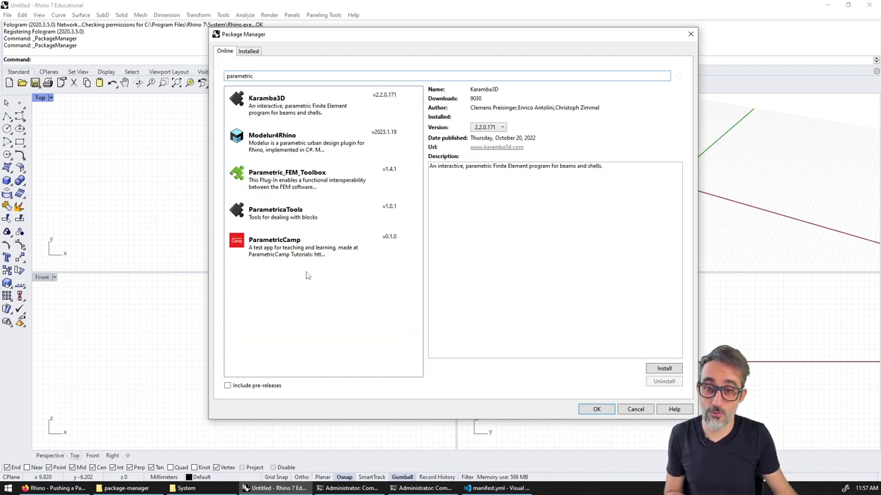
Review the ParametricCamp package description, install version 0.1.0, and close the Package Manager
left_click(283, 249)
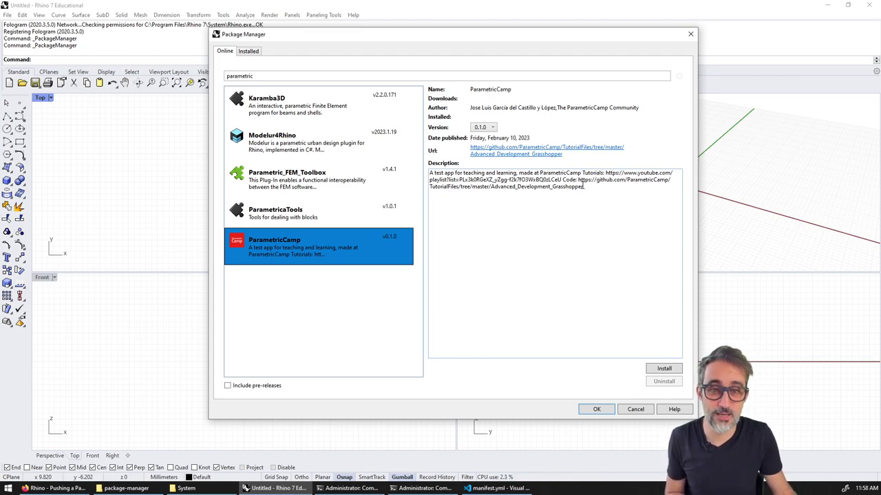
left_click_drag(576, 186, 578, 180)
left_click(577, 179)
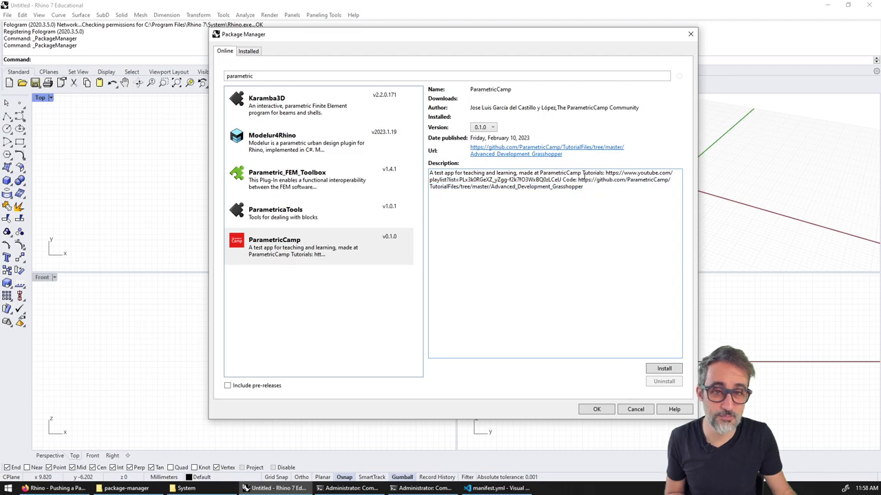
left_click(661, 371)
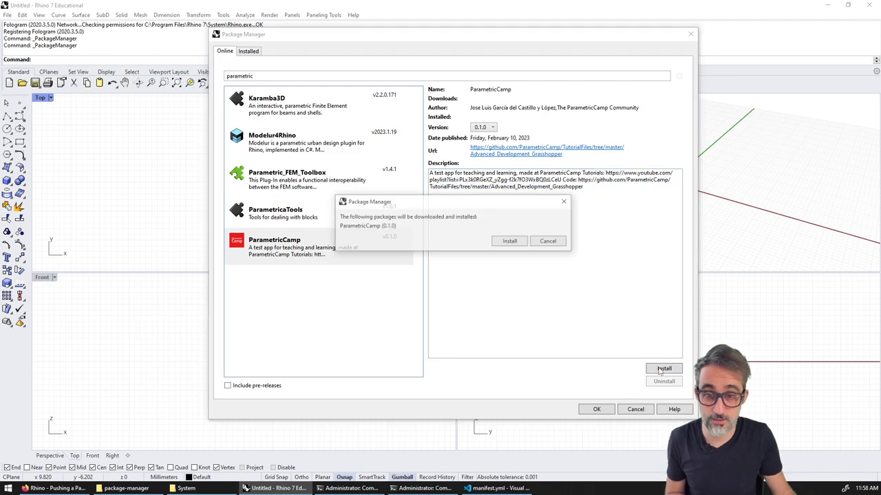
left_click(509, 242)
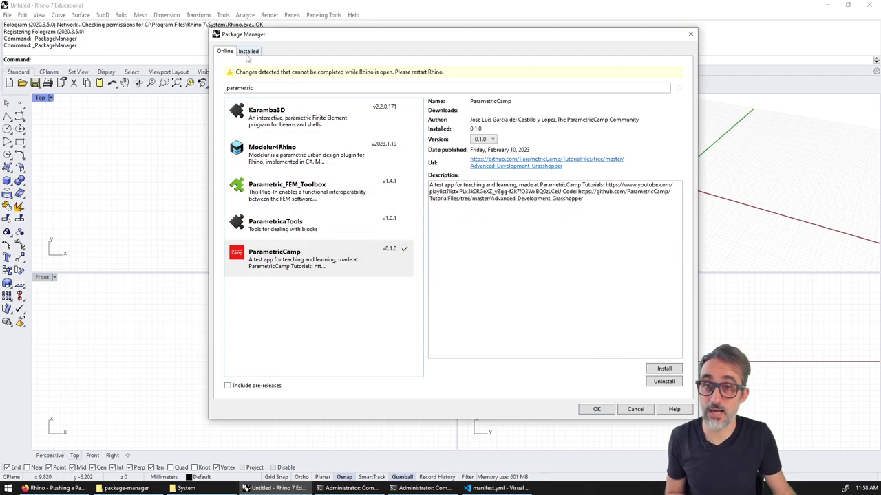
left_click(597, 410)
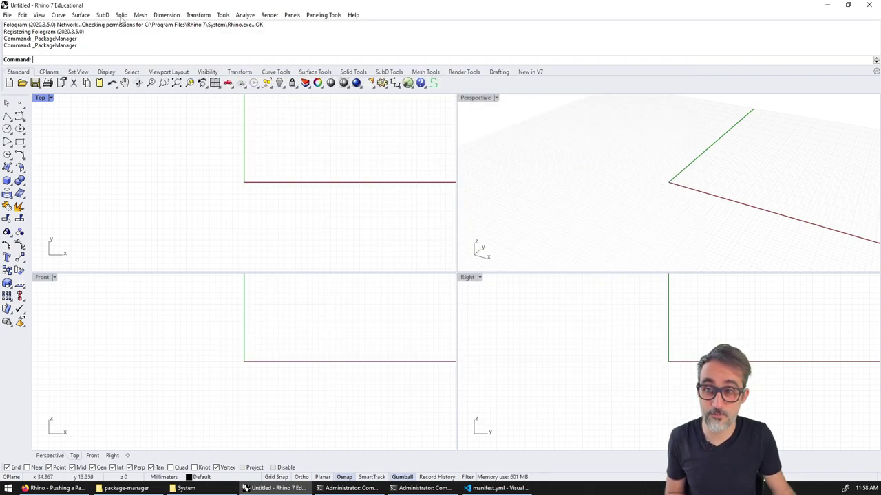
Restart Rhino and launch Grasshopper, deleting the ParametricCamp 0.1.0 copy of PCampGHPlugin.gha in the file conflict
left_click(869, 5)
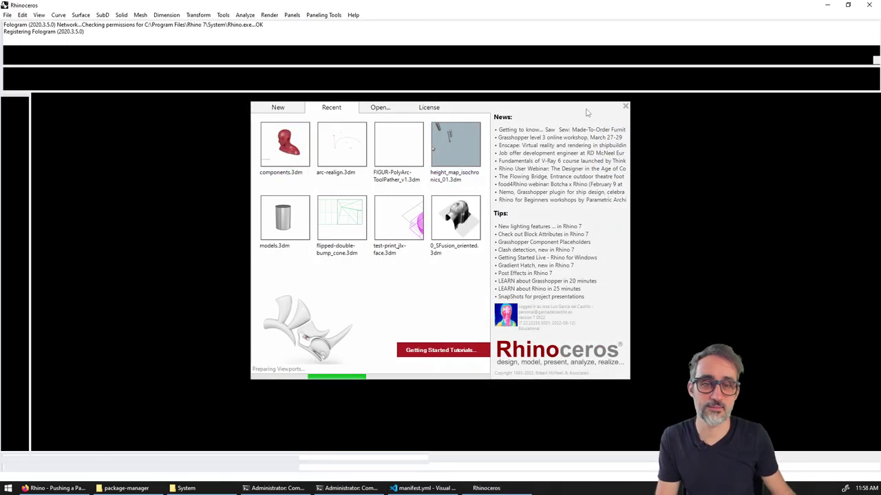
left_click(625, 107)
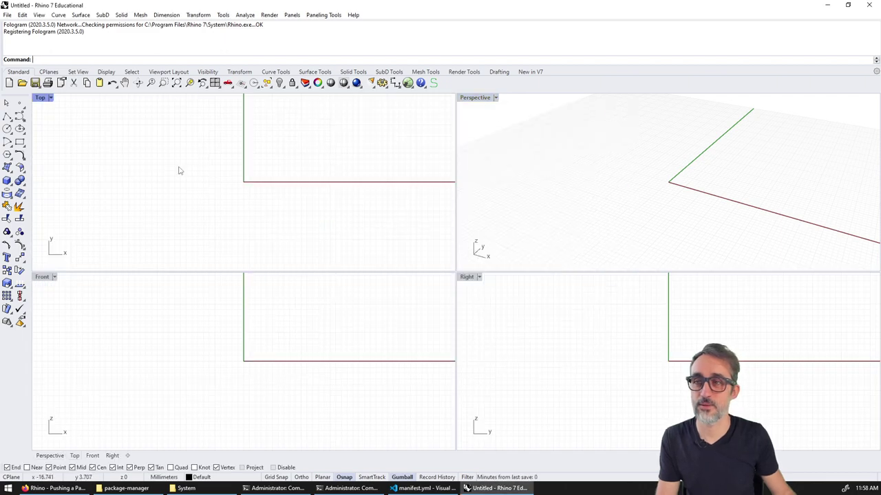
left_click(408, 83)
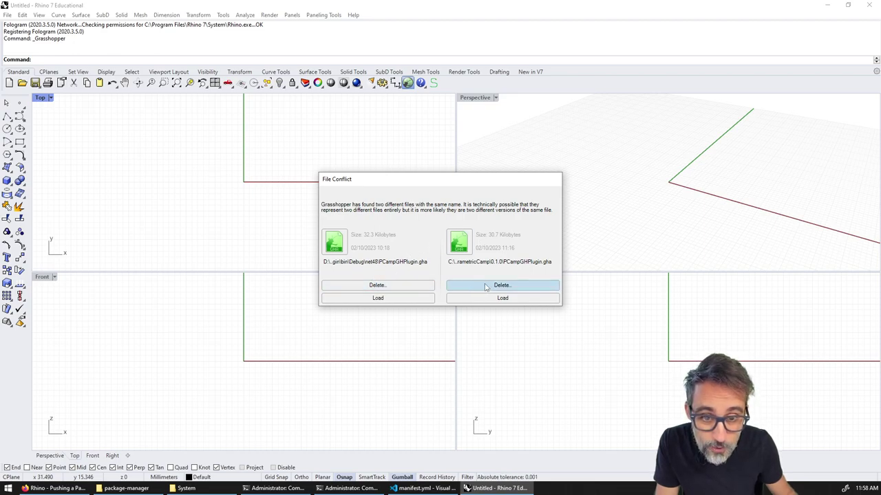
left_click(488, 286)
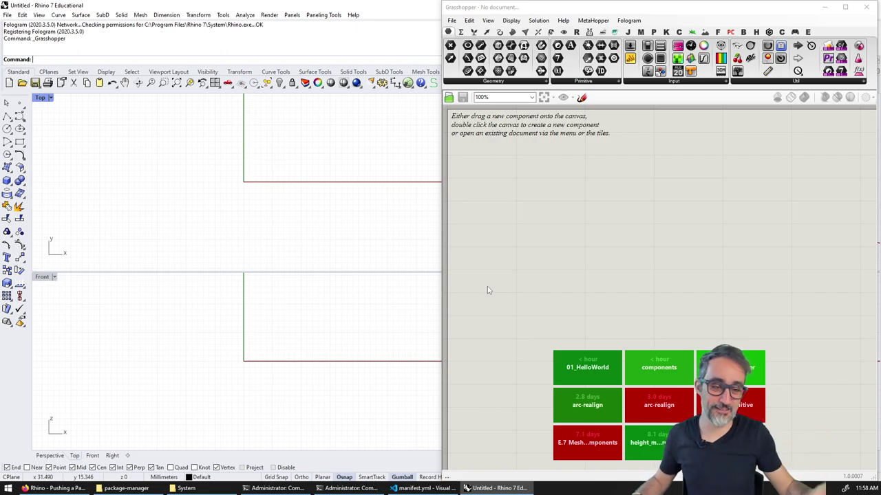
Examine the plug-in's PC component category in Grasshopper and close the Grasshopper window
left_click(730, 31)
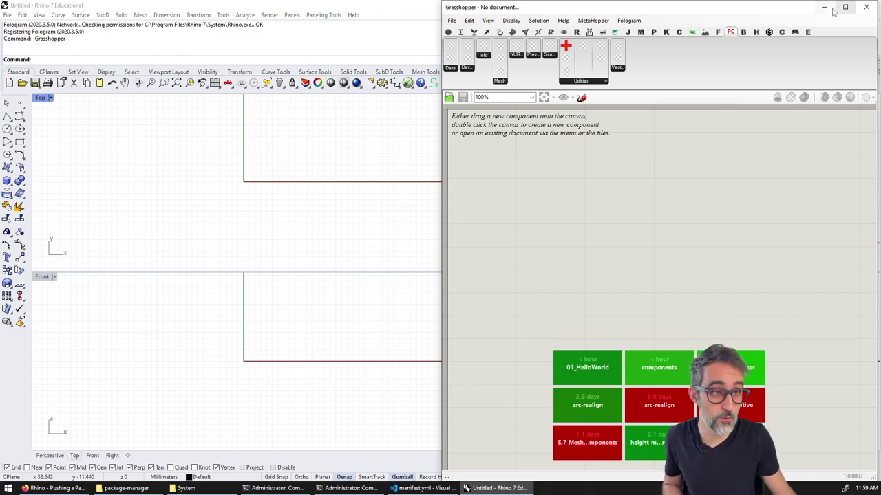
left_click(866, 6)
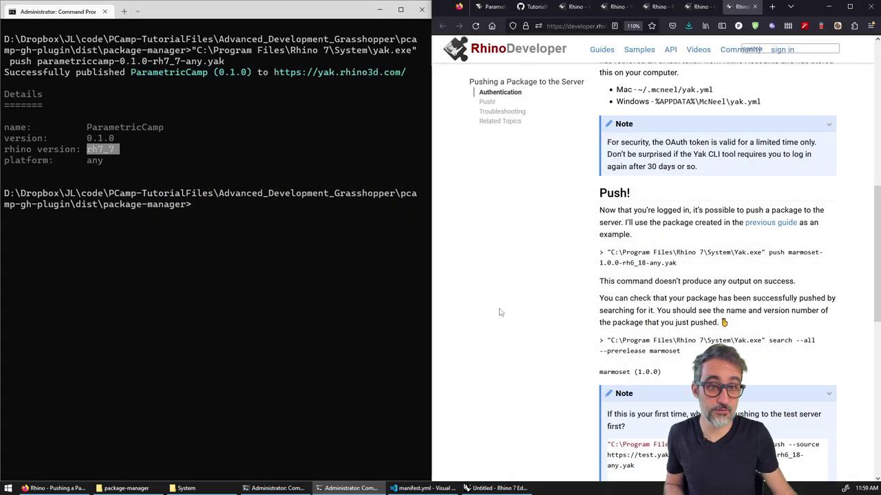
Return to the Authentication section of the "Pushing a Package to the Server" guide in the browser
left_click(500, 313)
scroll(499, 314, "up", 6)
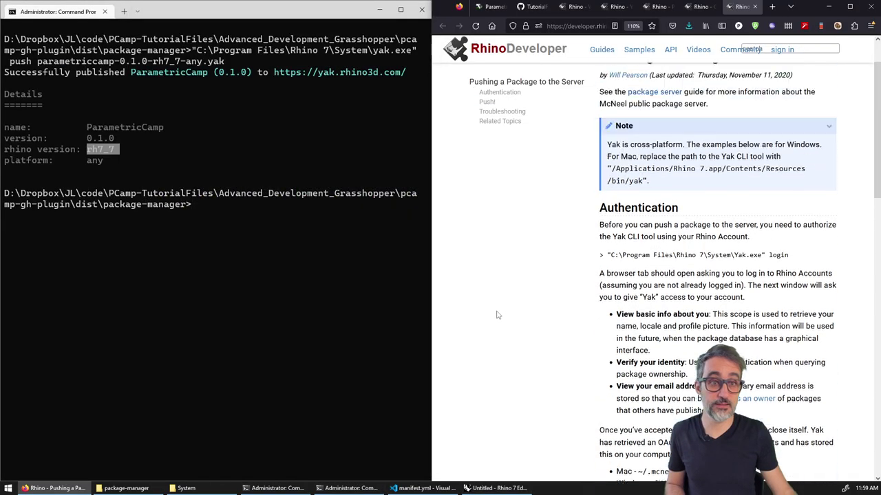